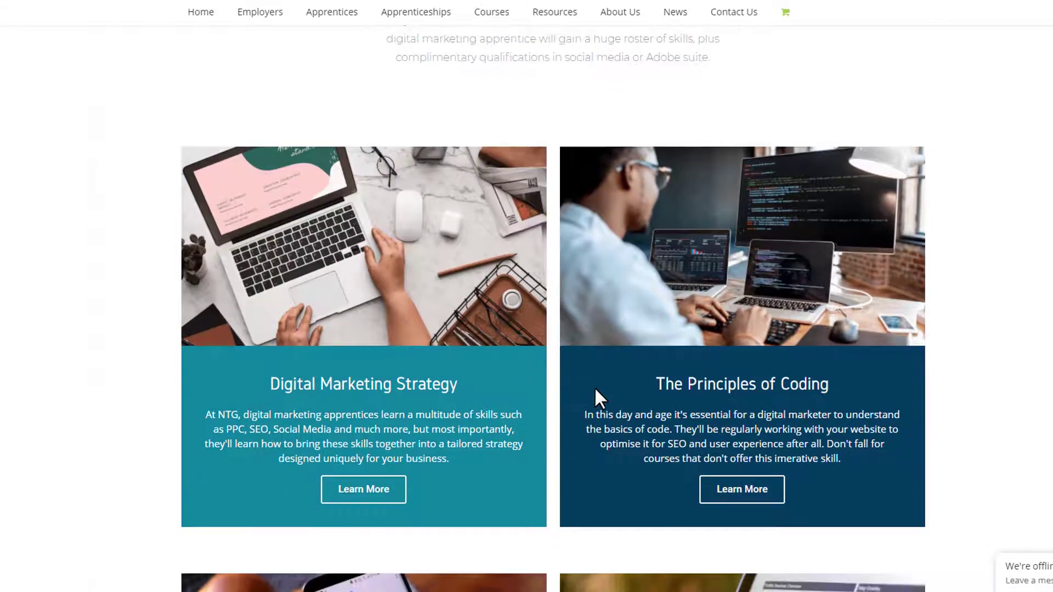
scroll(595, 390, "down", 3)
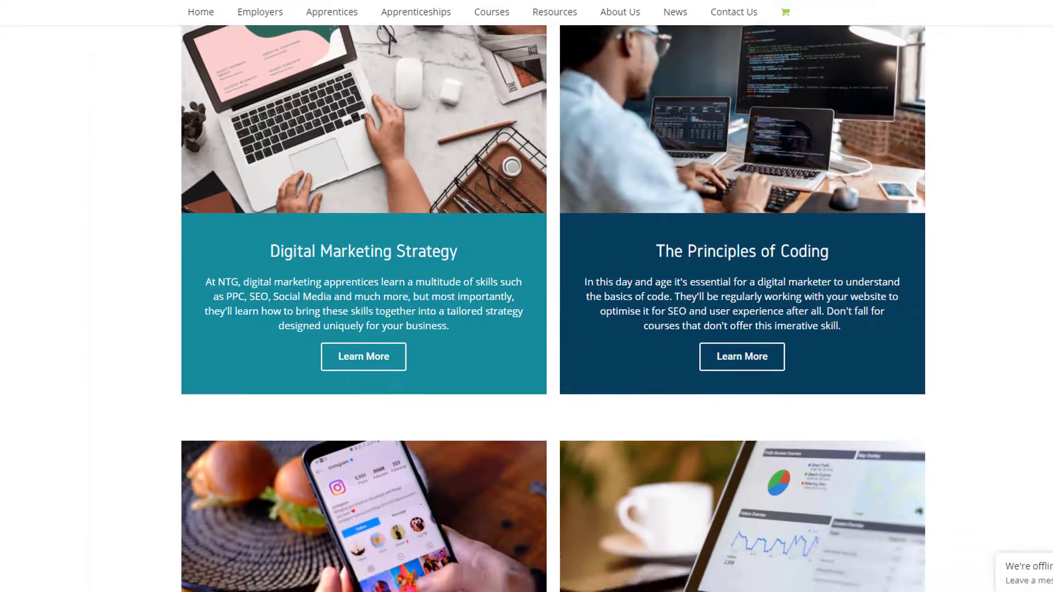
scroll(794, 416, "down", 6)
scroll(553, 307, "down", 8)
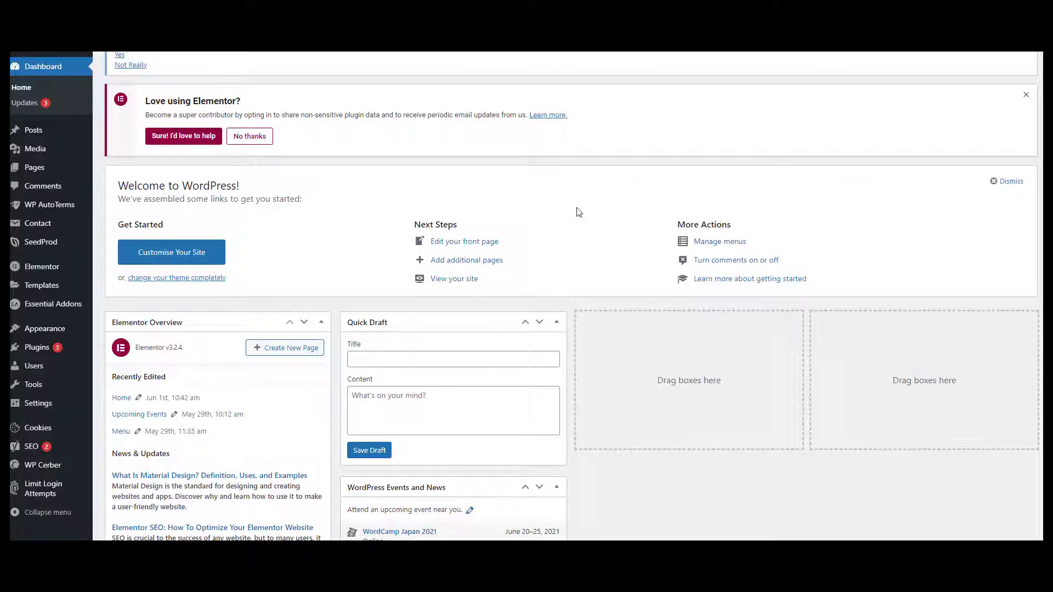
Look through the widgets on the WordPress dashboard, from the welcome area to the Yoast SEO posts overview
scroll(579, 212, "down", 7)
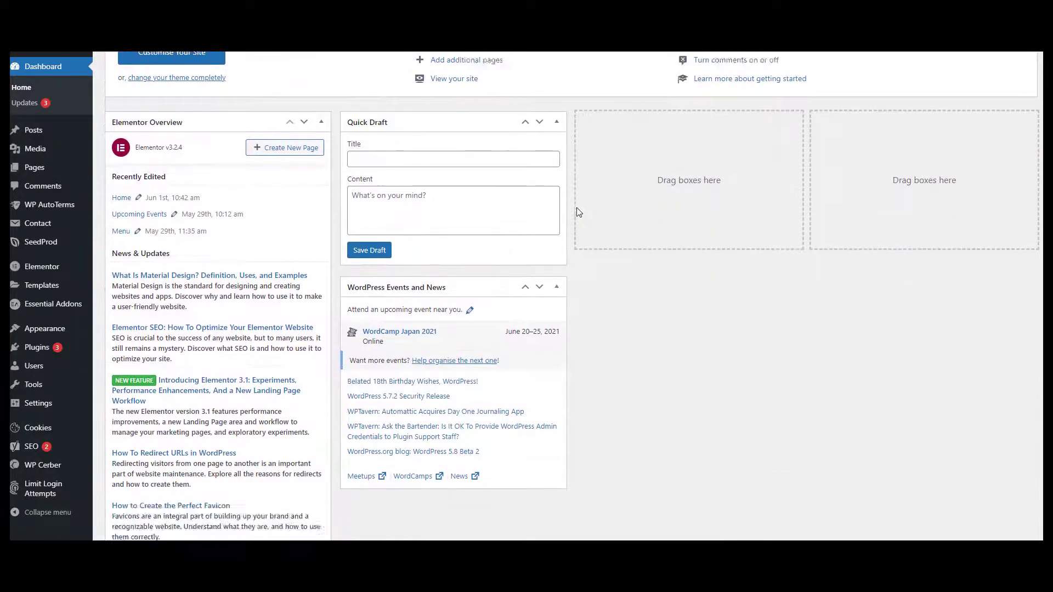
scroll(578, 212, "down", 8)
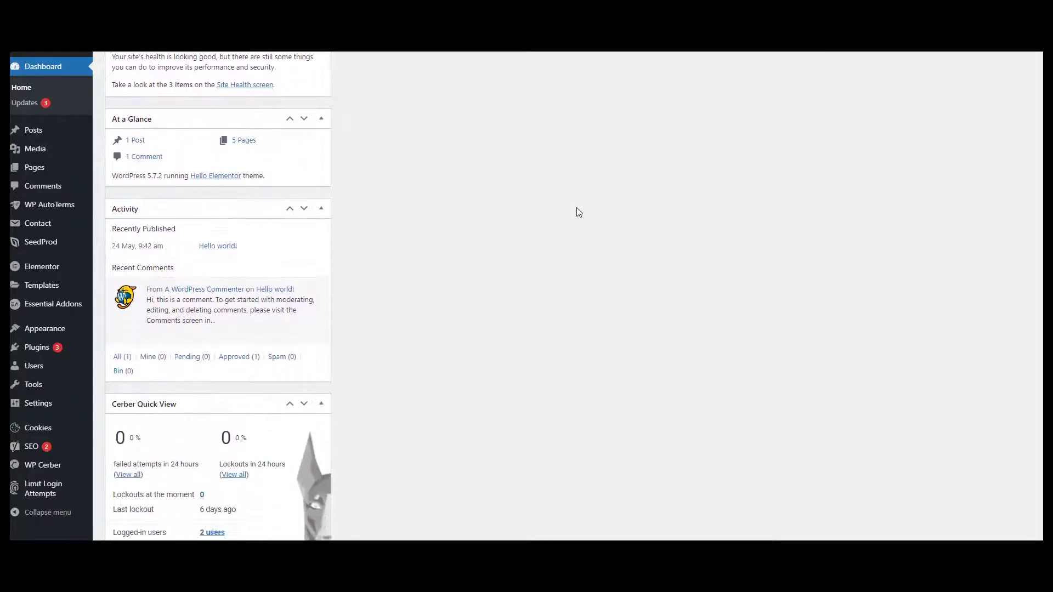
scroll(578, 212, "down", 6)
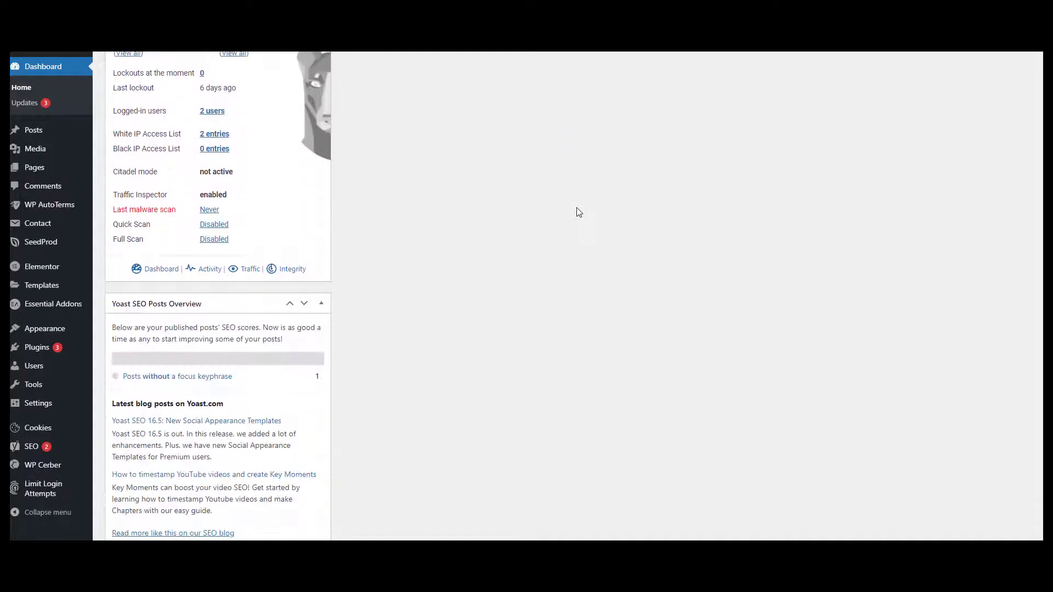
scroll(578, 212, "up", 11)
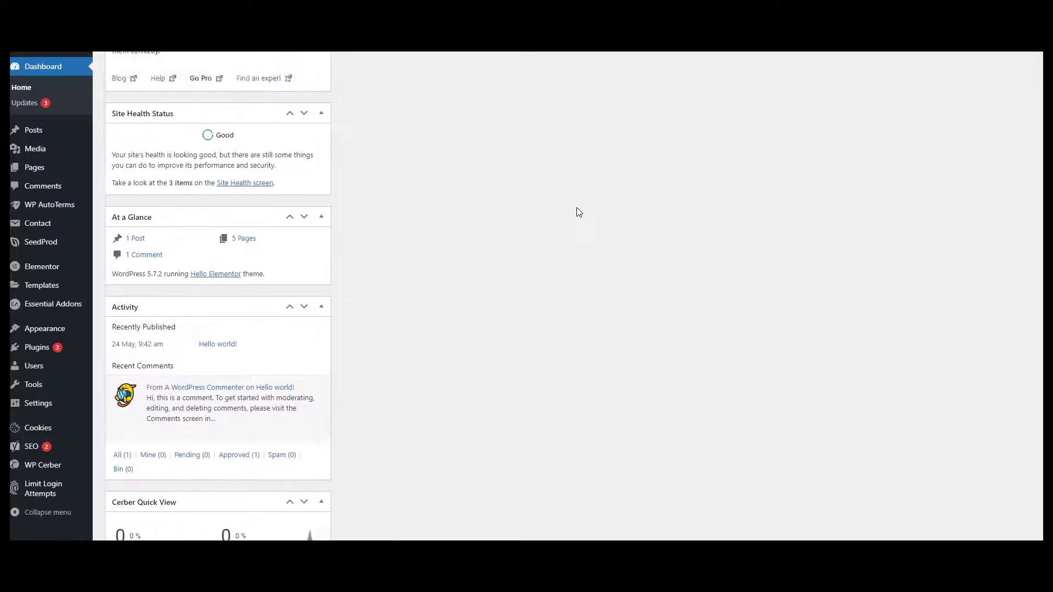
scroll(578, 212, "up", 10)
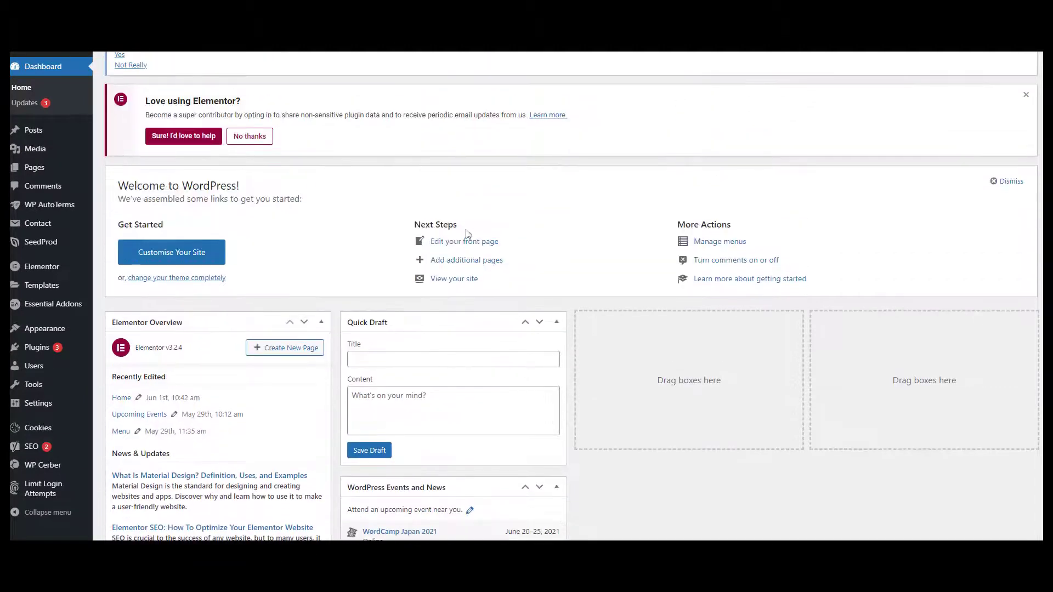
Open the list of installed plugins and review all its entries
left_click(132, 346)
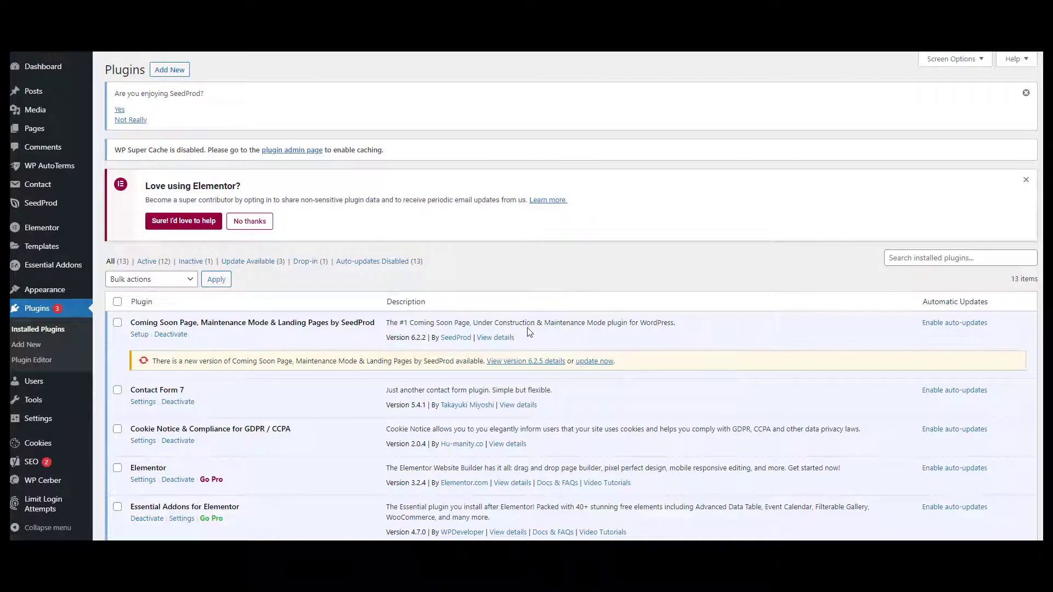
scroll(618, 261, "down", 8)
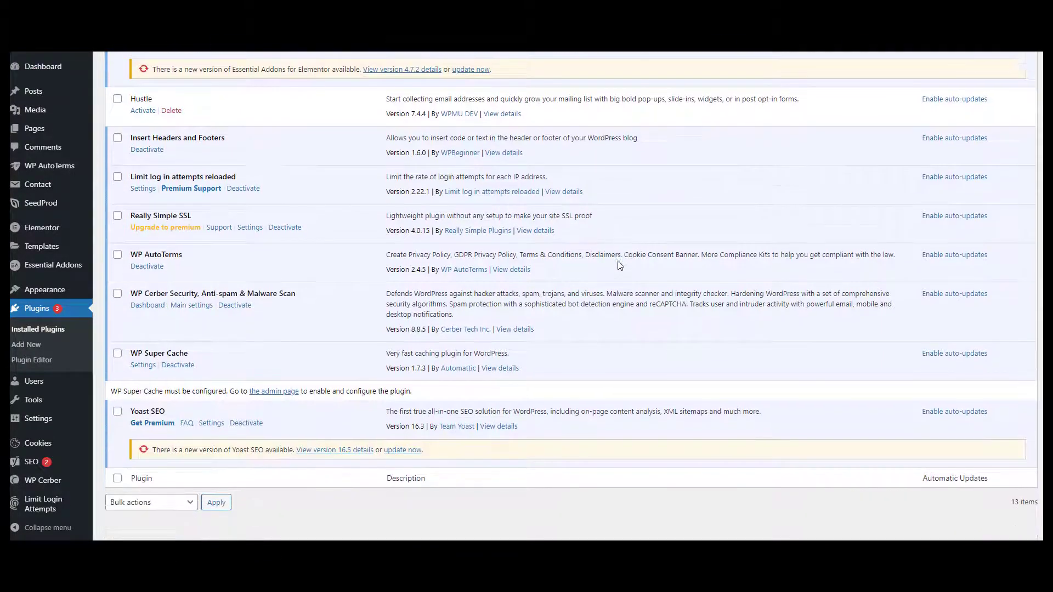
scroll(619, 265, "up", 10)
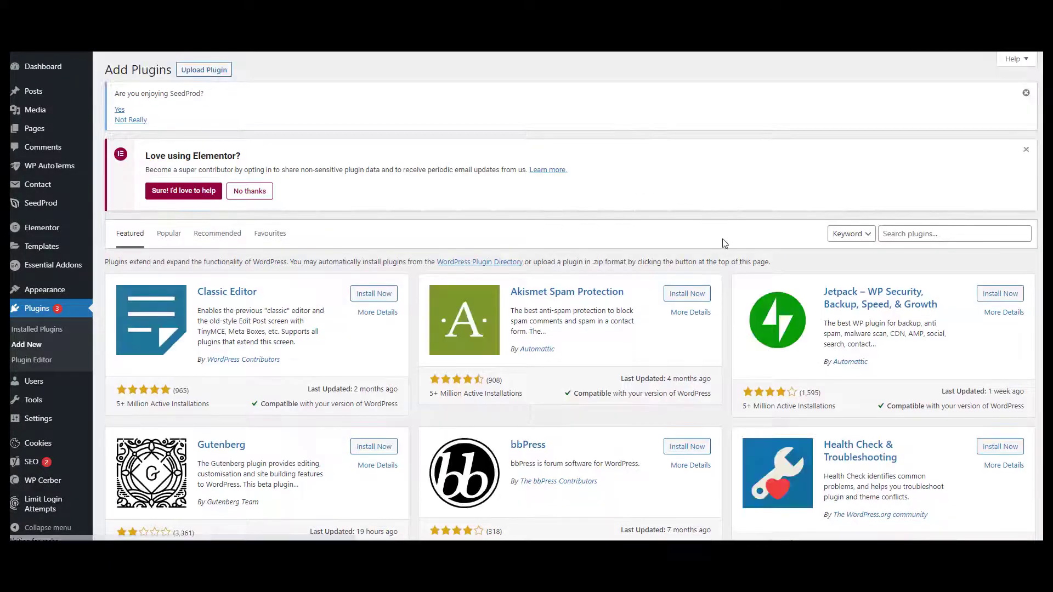
Browse the featured plugins available to add and search the plugin directory for "seo"
scroll(723, 246, "down", 3)
scroll(724, 247, "down", 4)
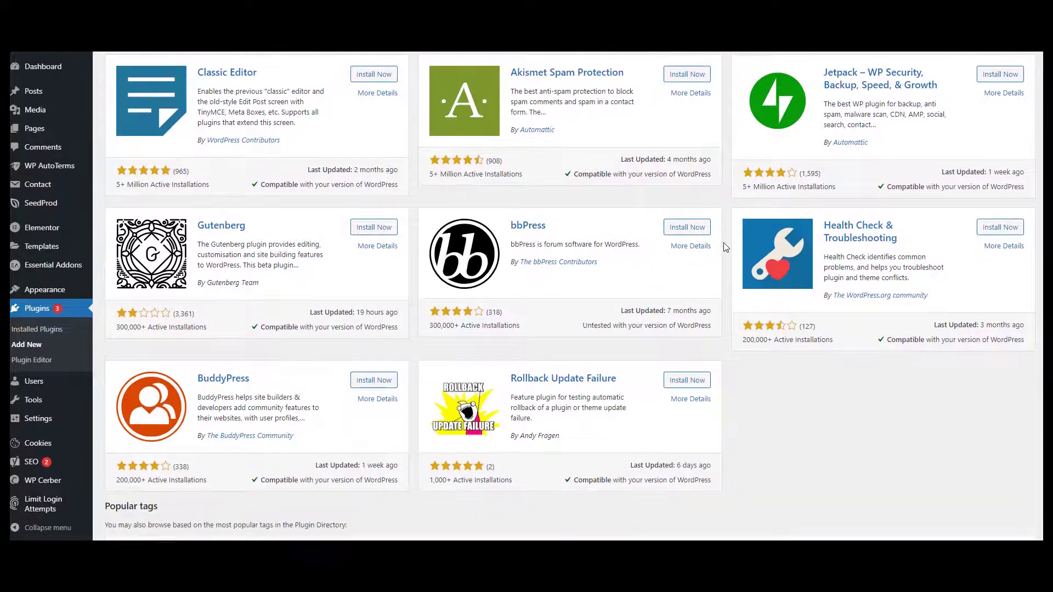
scroll(724, 247, "up", 3)
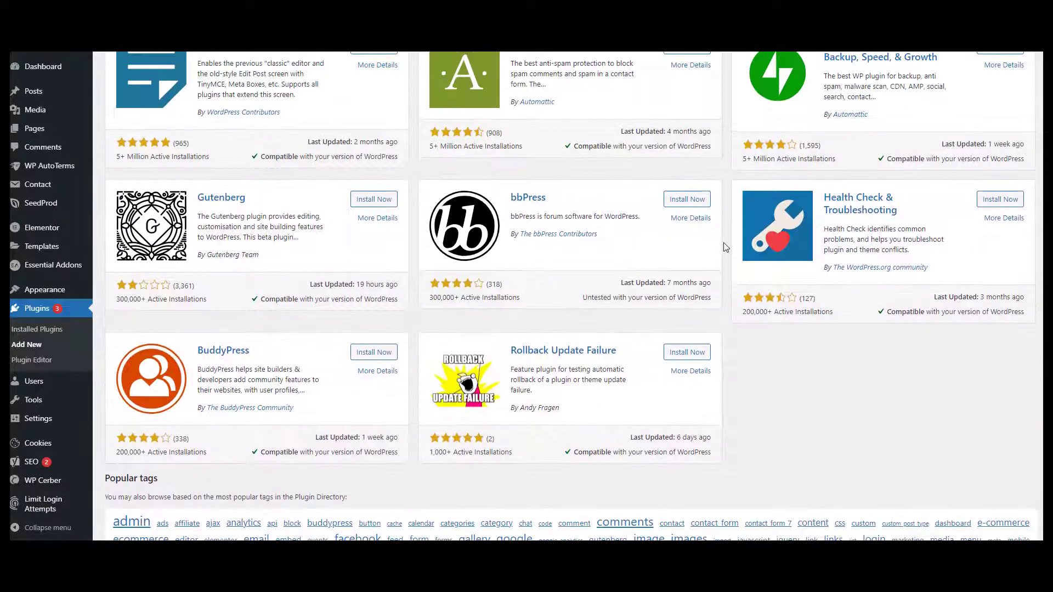
scroll(724, 247, "up", 4)
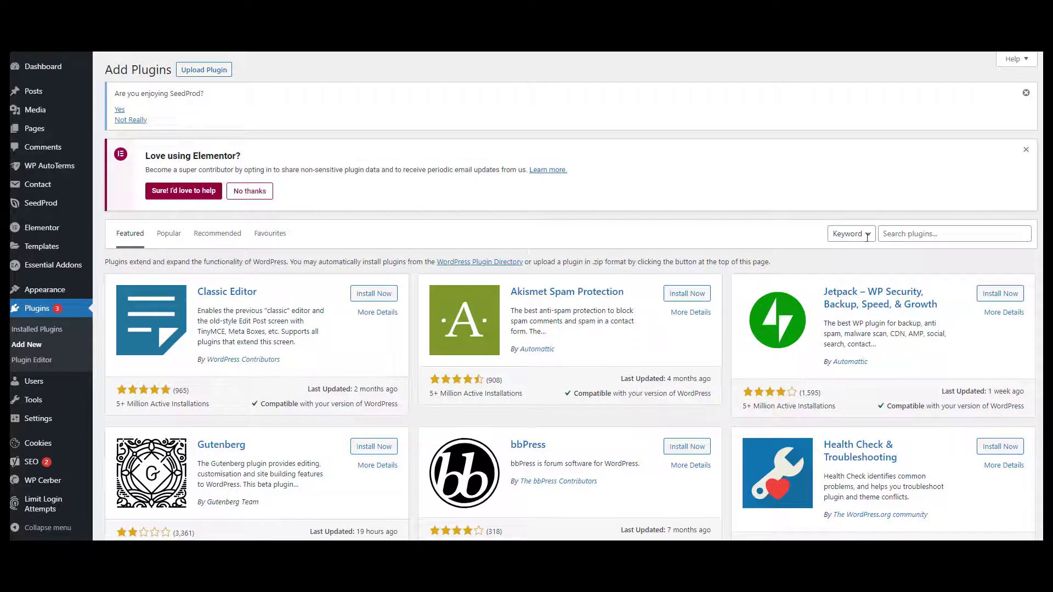
left_click(937, 240)
type("seo")
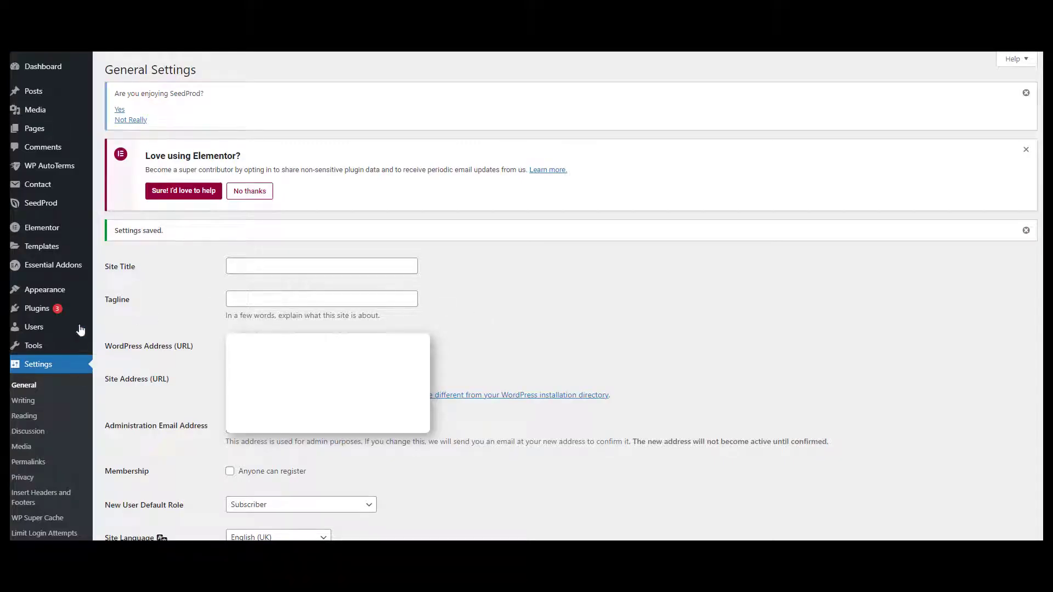
Enter "The main site title goes here" as the site title in the general settings
left_click(268, 268)
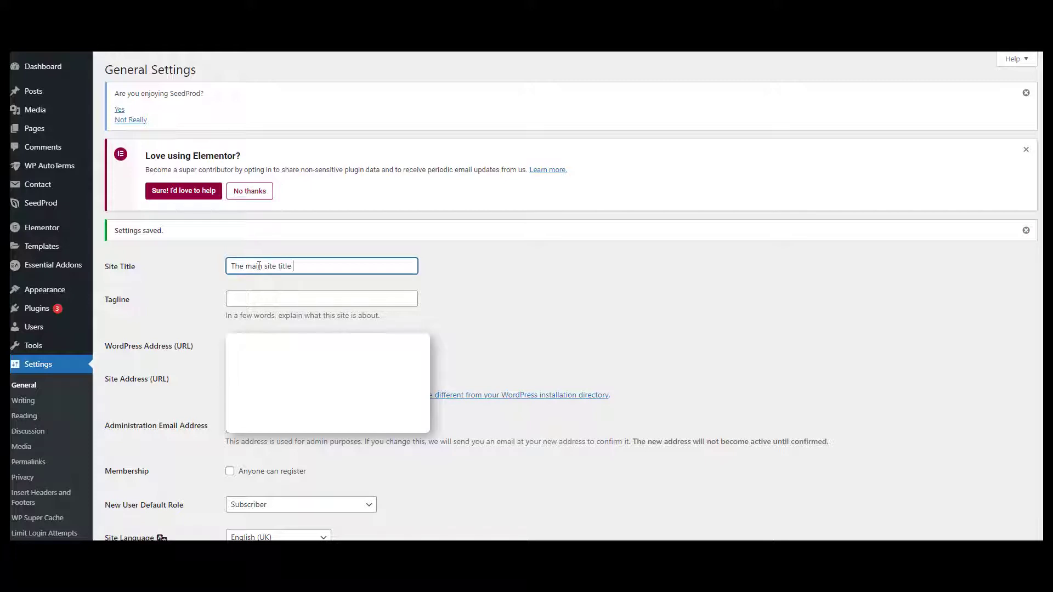
type("goes here")
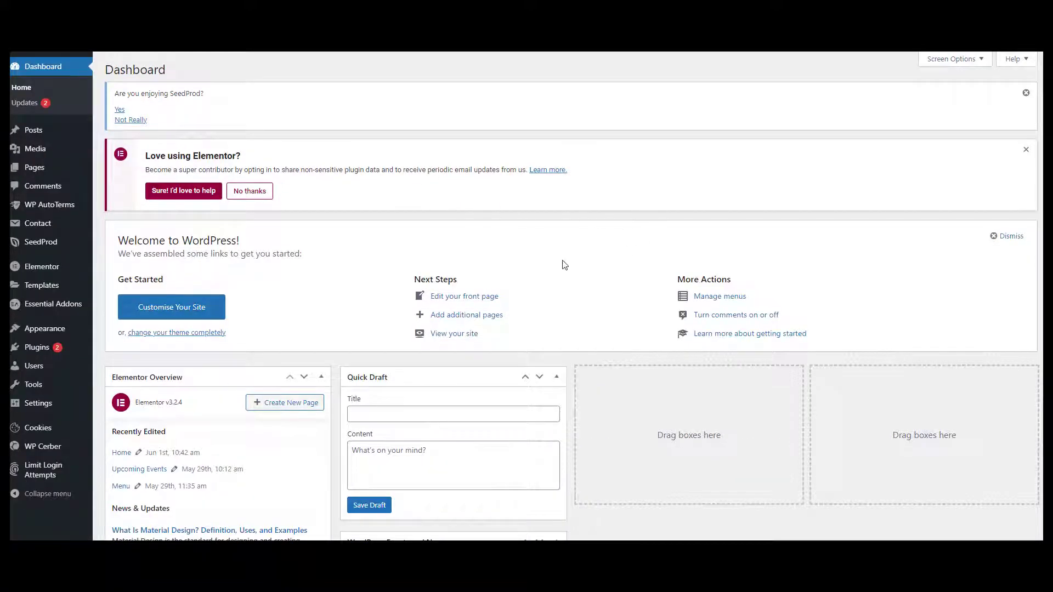
Go to the page for adding new plugins and search the directory for "yoast"
mouse_move(48, 348)
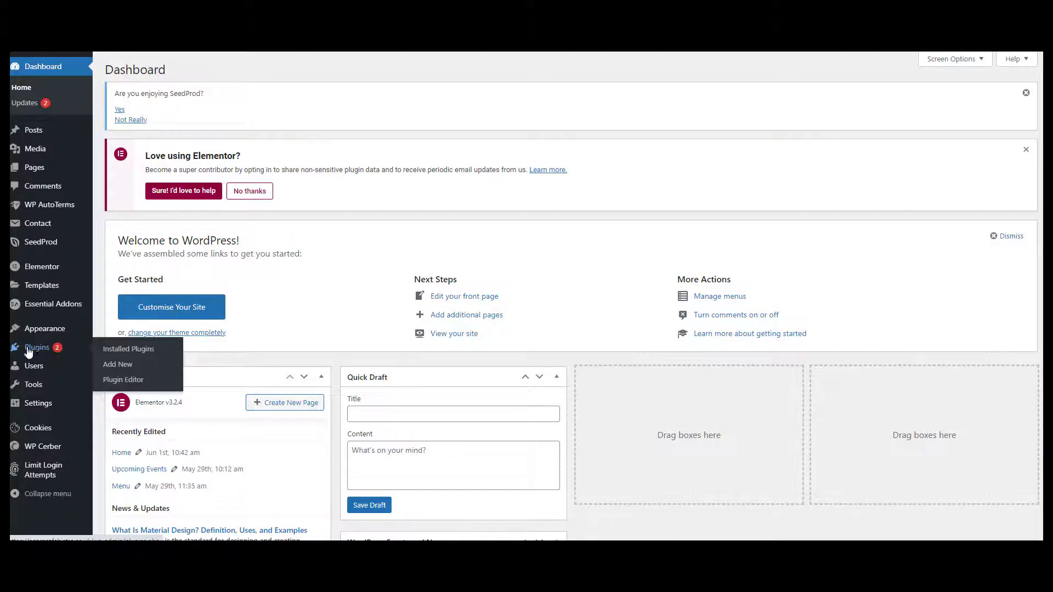
left_click(44, 352)
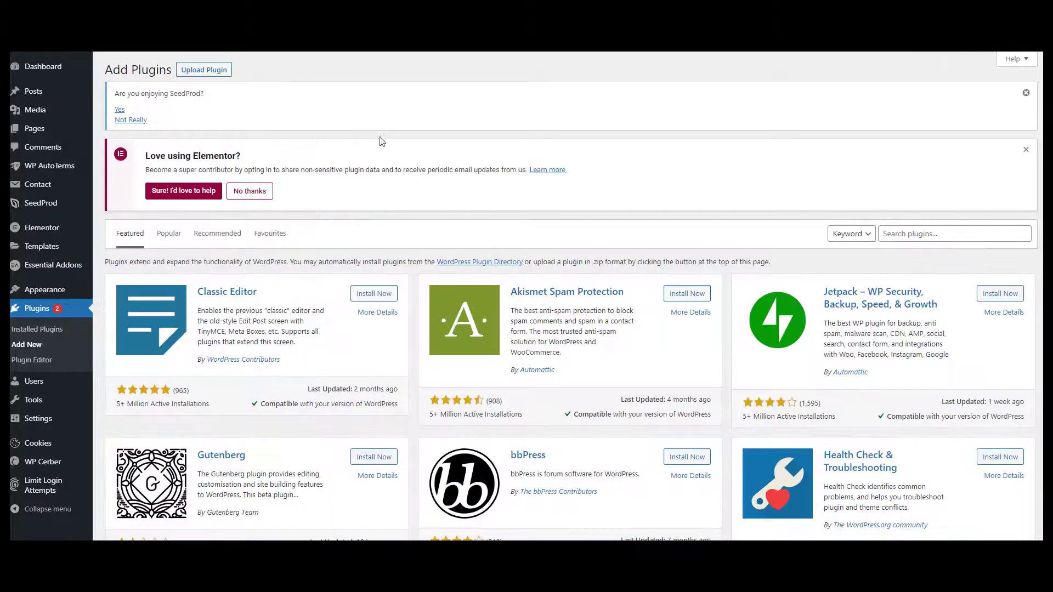
left_click(903, 234)
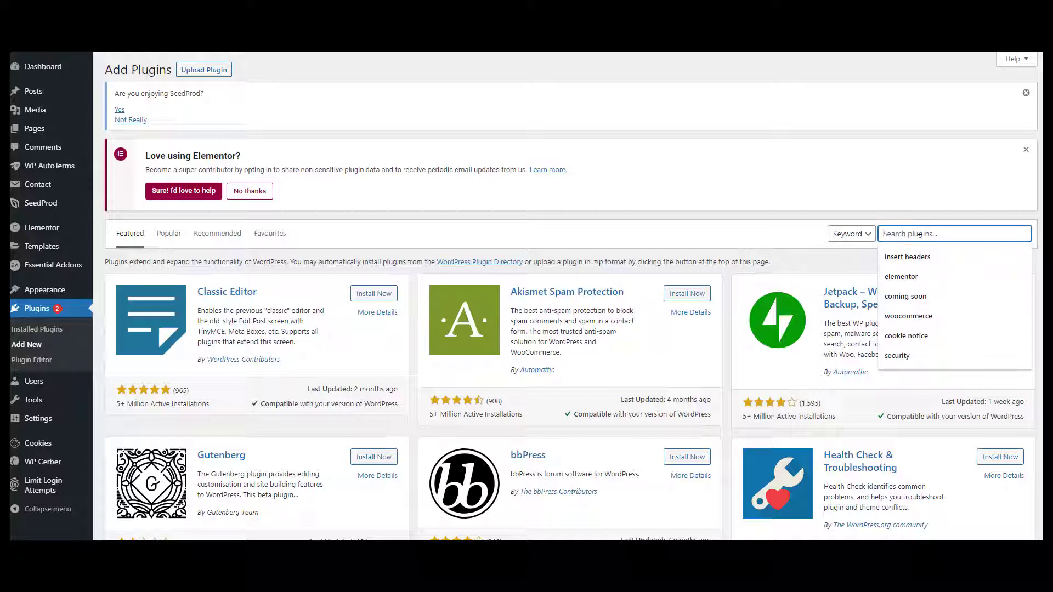
type("yoast")
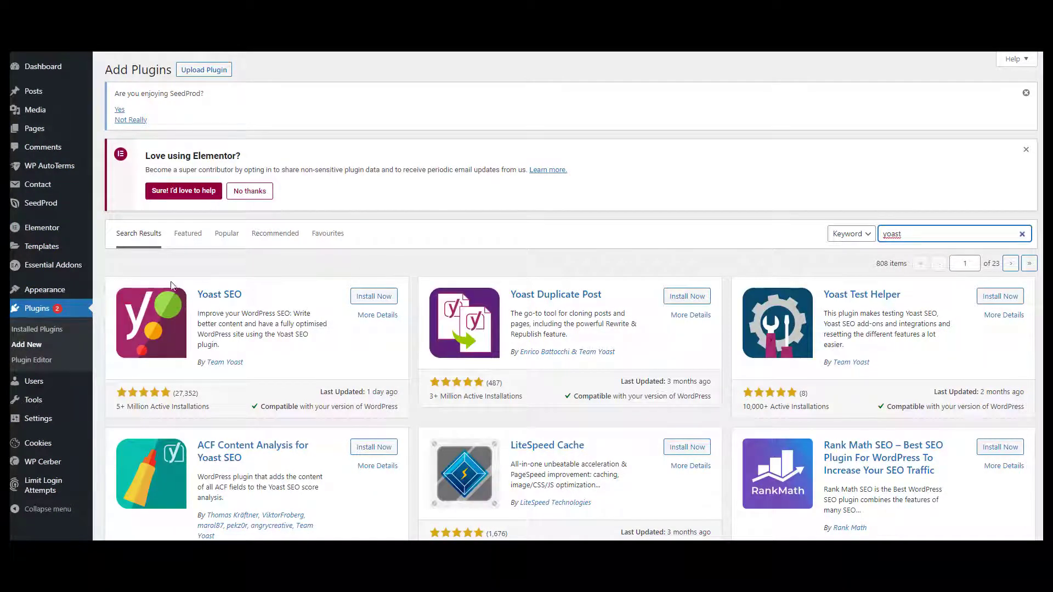
Install the Yoast SEO plugin from the search results and activate it
scroll(454, 289, "down", 3)
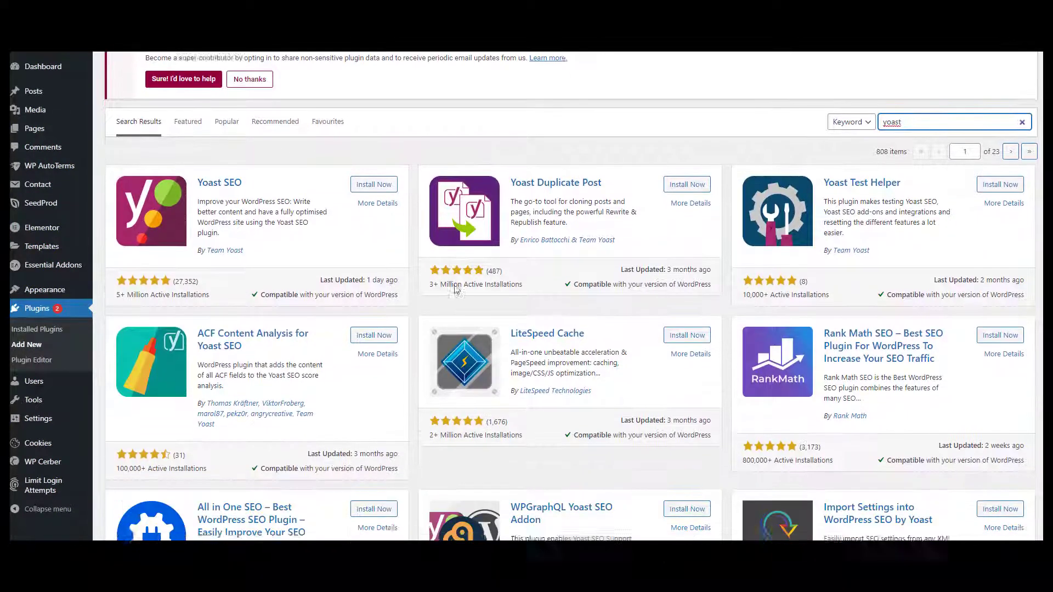
scroll(454, 289, "up", 3)
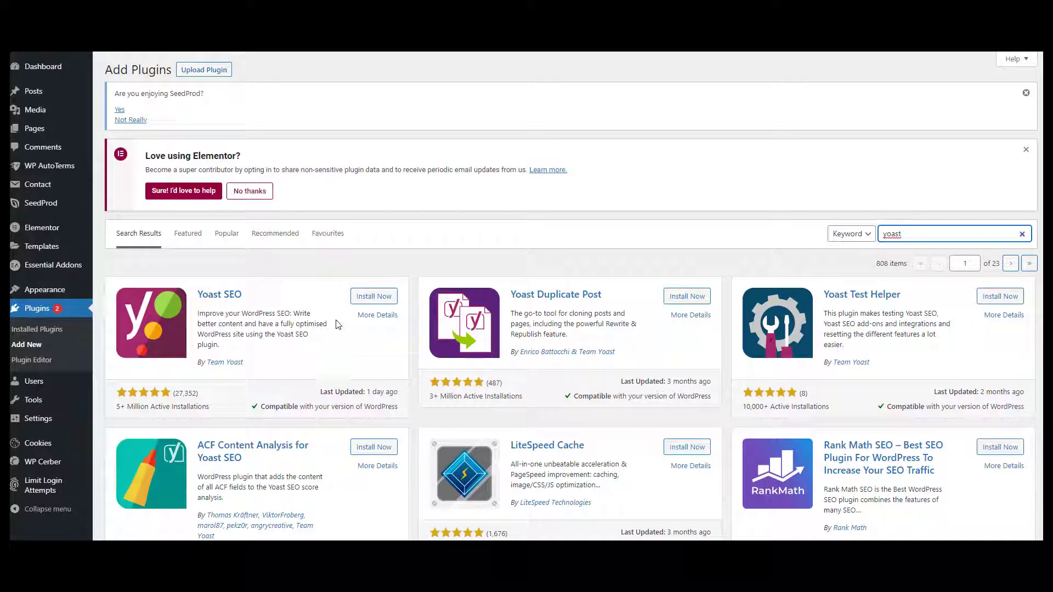
left_click(384, 300)
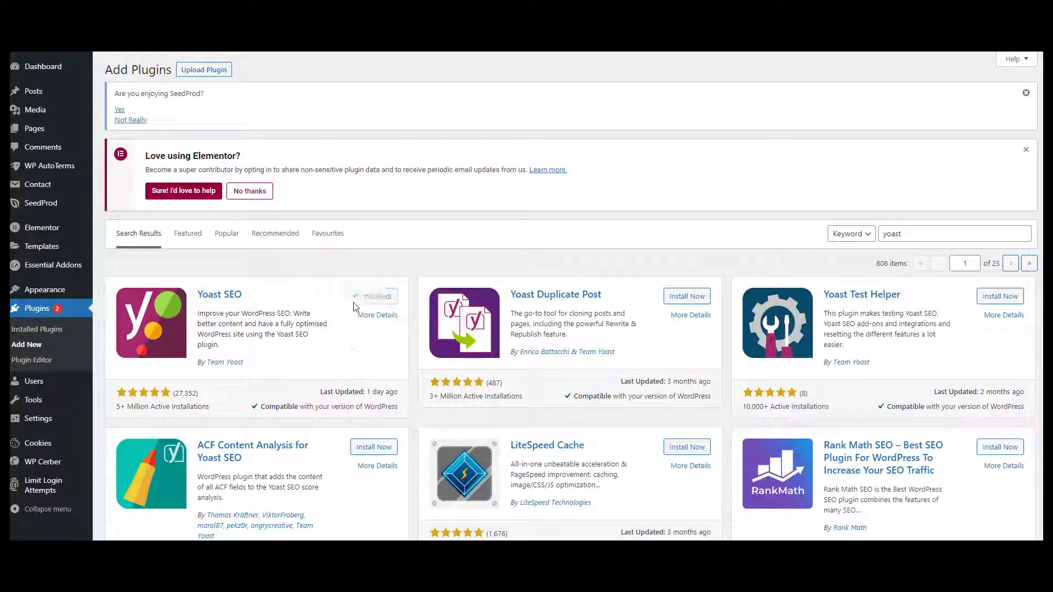
left_click(368, 301)
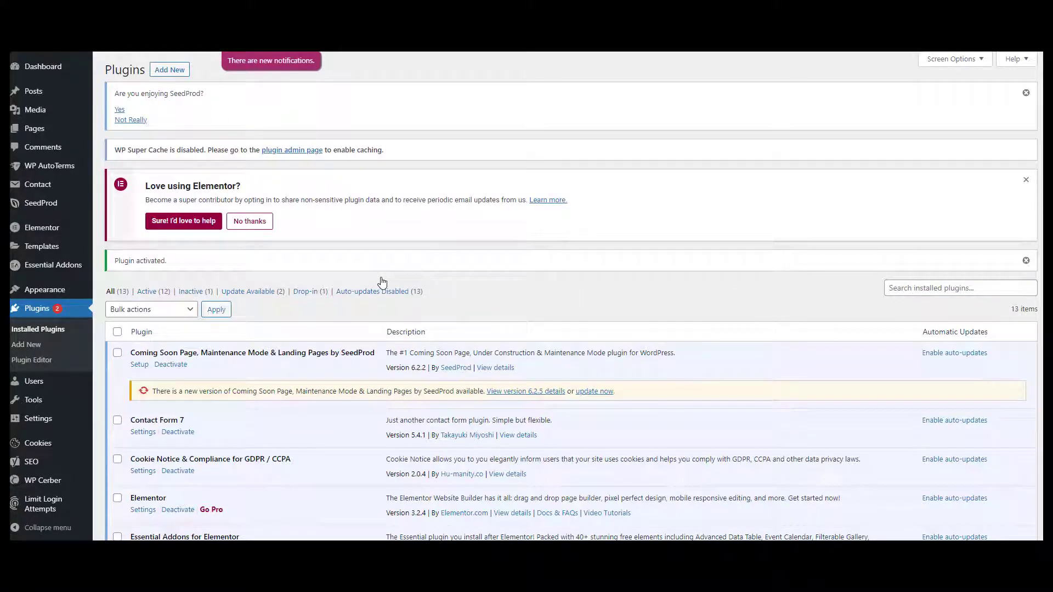
Open the settings of the Yoast SEO plugin from the installed plugins list
scroll(383, 282, "down", 8)
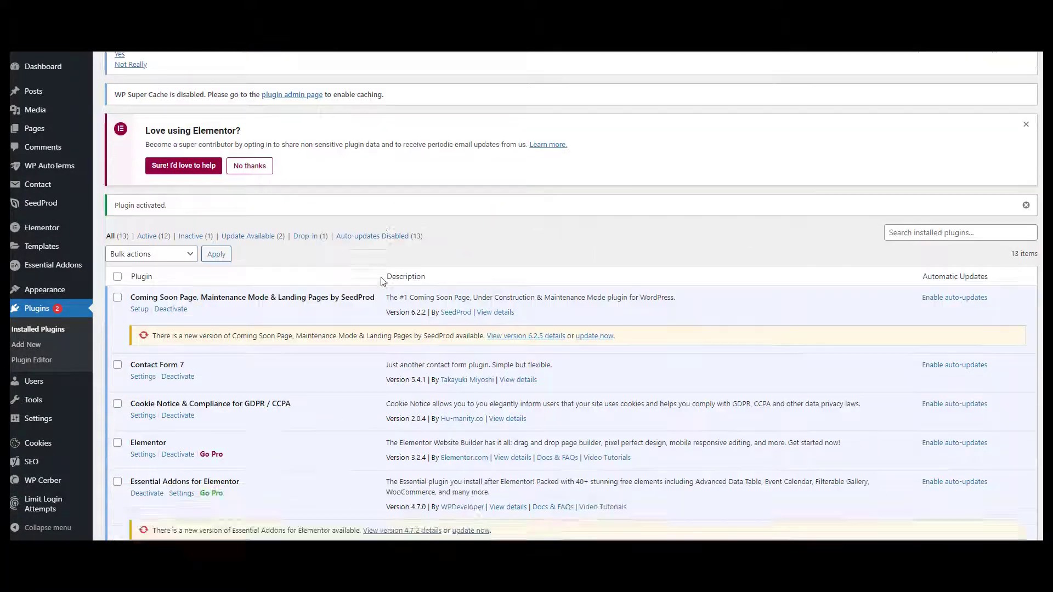
scroll(382, 281, "down", 1)
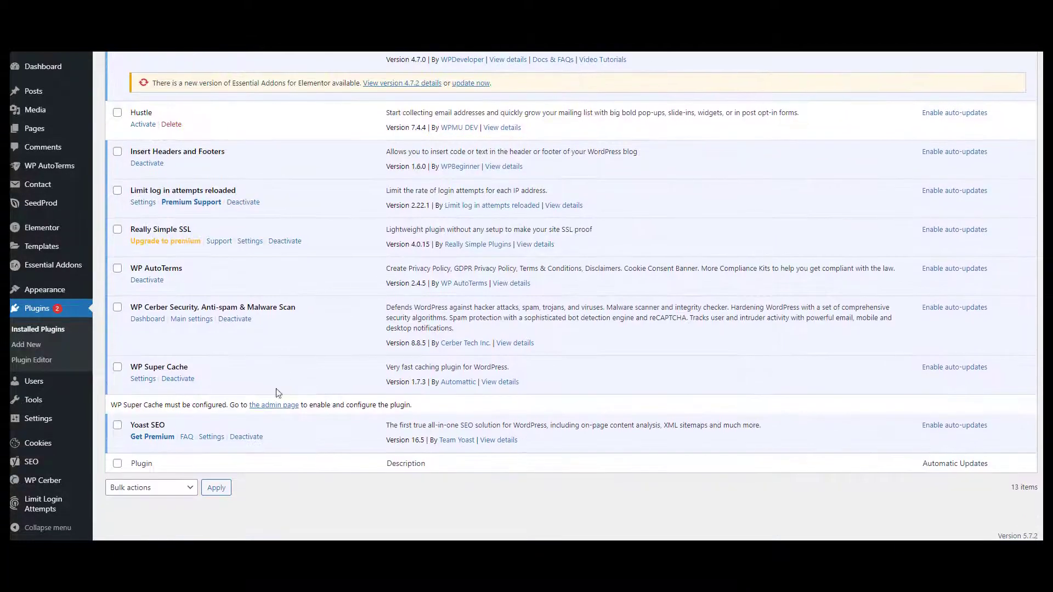
left_click(209, 439)
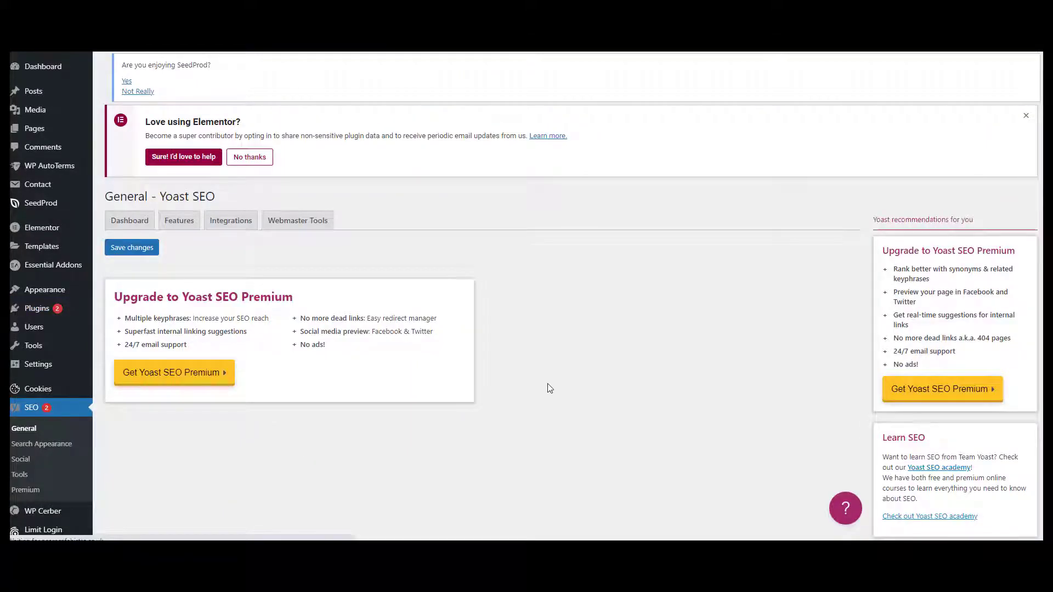
Review the first-time configuration, problems and notifications on the Yoast SEO dashboard
scroll(549, 388, "down", 1)
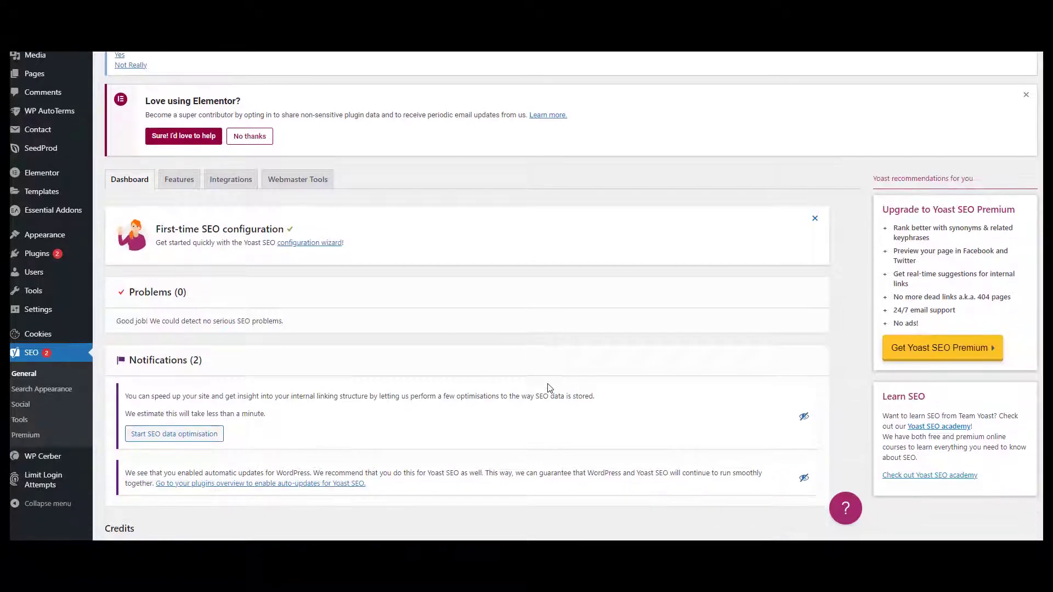
scroll(549, 388, "down", 1)
scroll(549, 388, "up", 1)
scroll(446, 332, "down", 3)
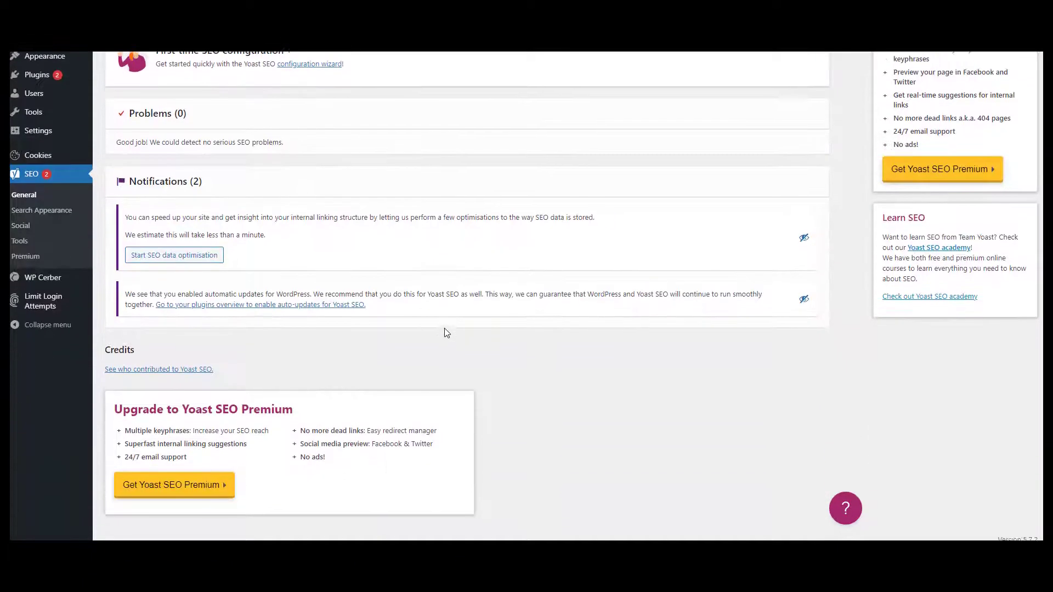
scroll(445, 330, "up", 4)
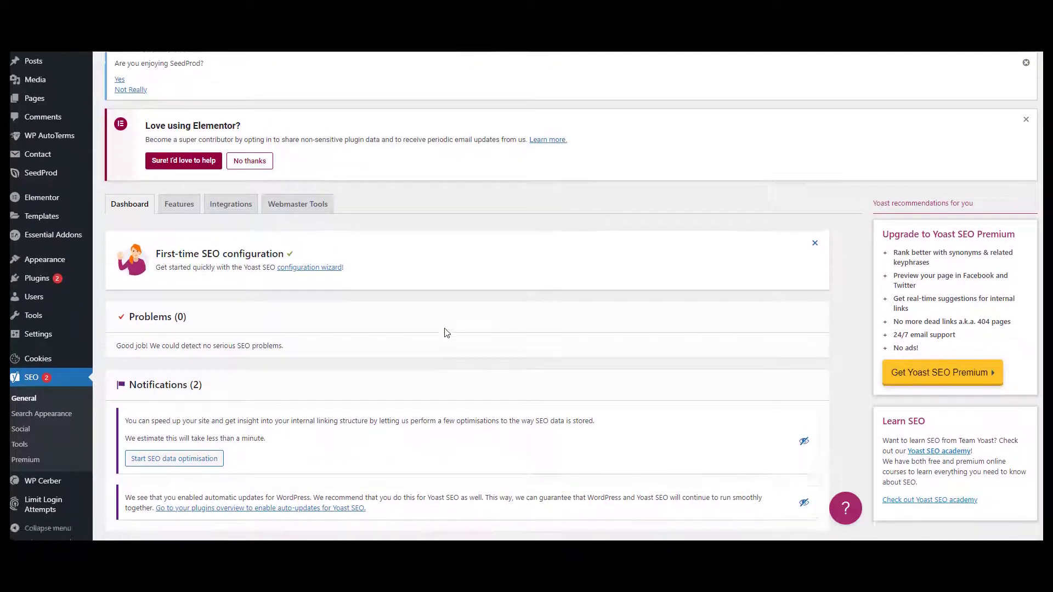
scroll(445, 331, "down", 4)
scroll(445, 331, "up", 4)
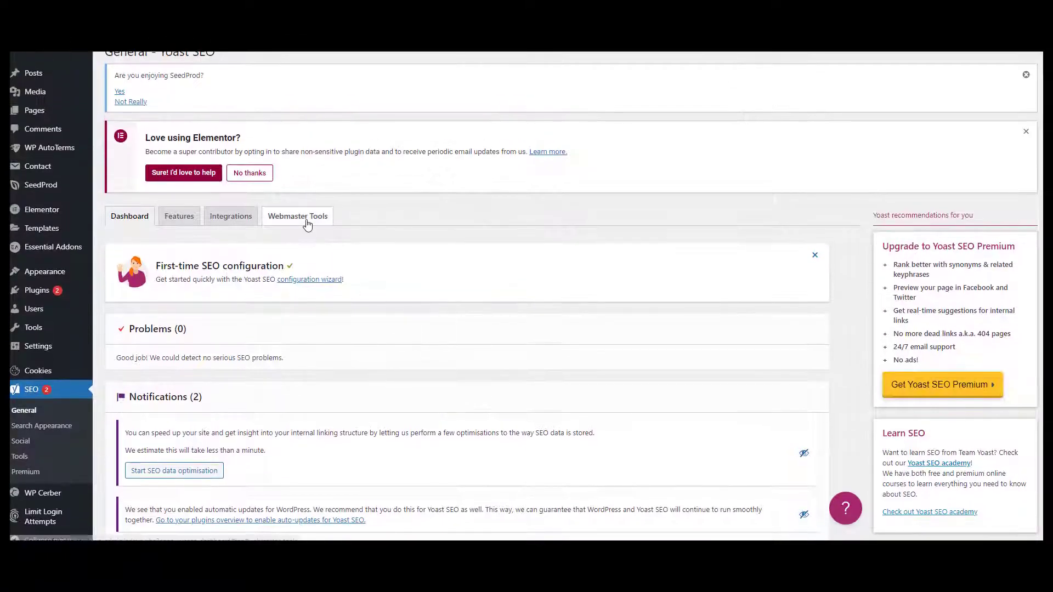
Check the Google verification code field in the Webmaster Tools settings and return to the Yoast SEO dashboard's notifications
left_click(306, 220)
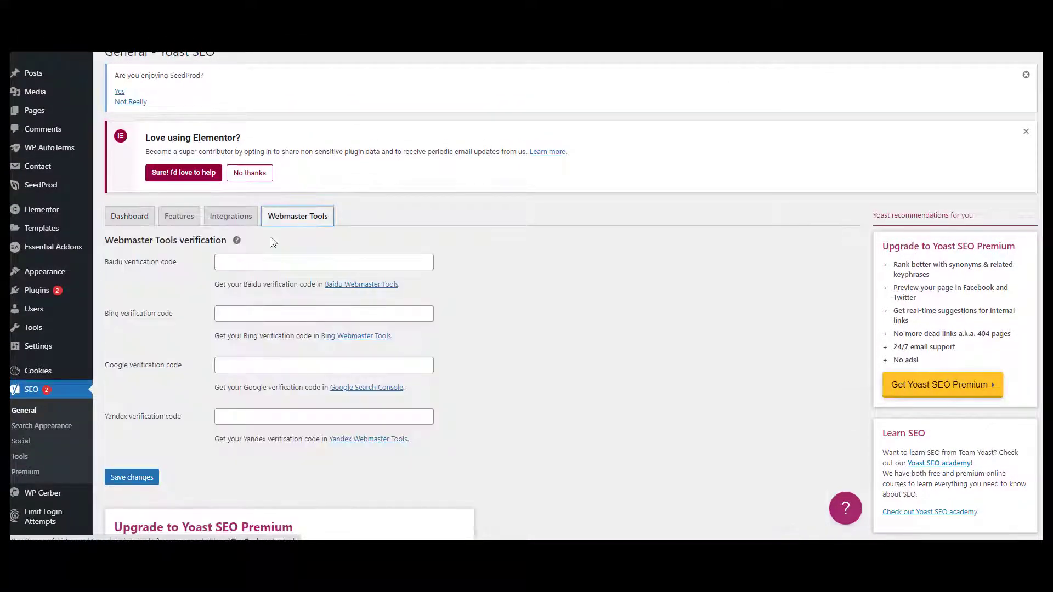
left_click(238, 365)
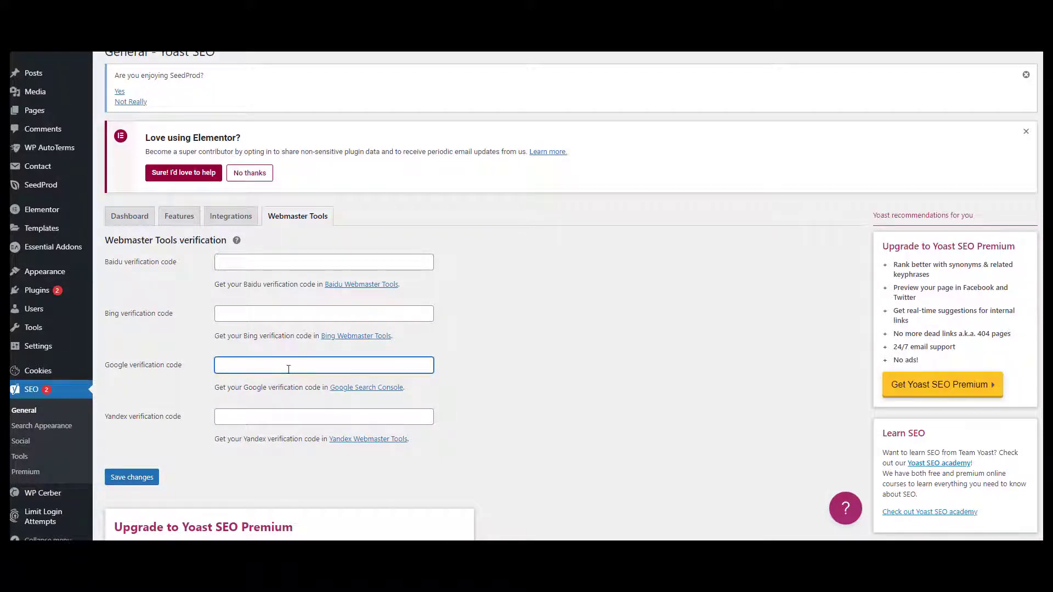
left_click(138, 219)
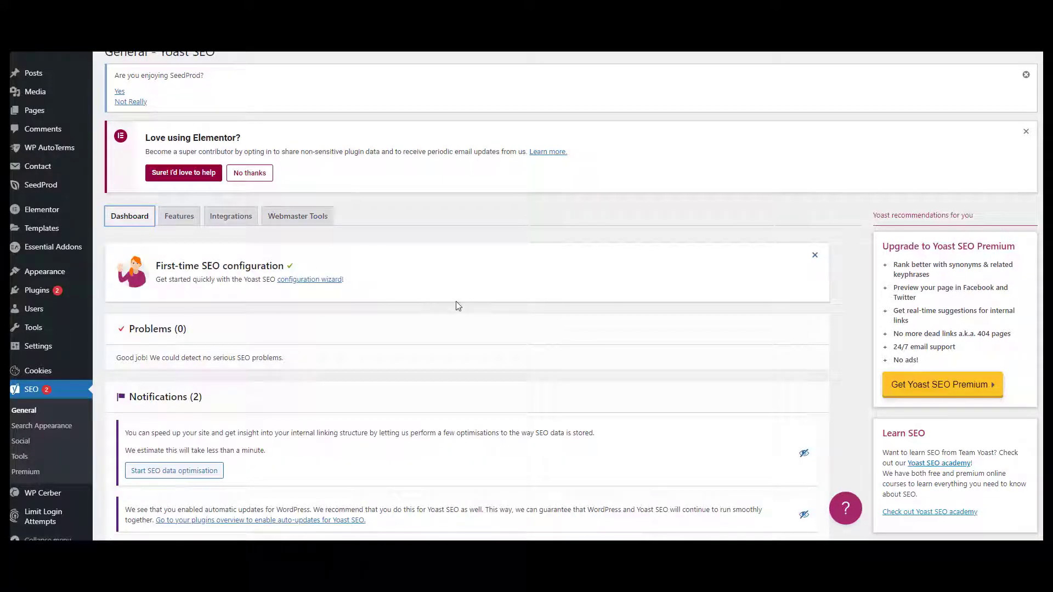
scroll(459, 306, "down", 3)
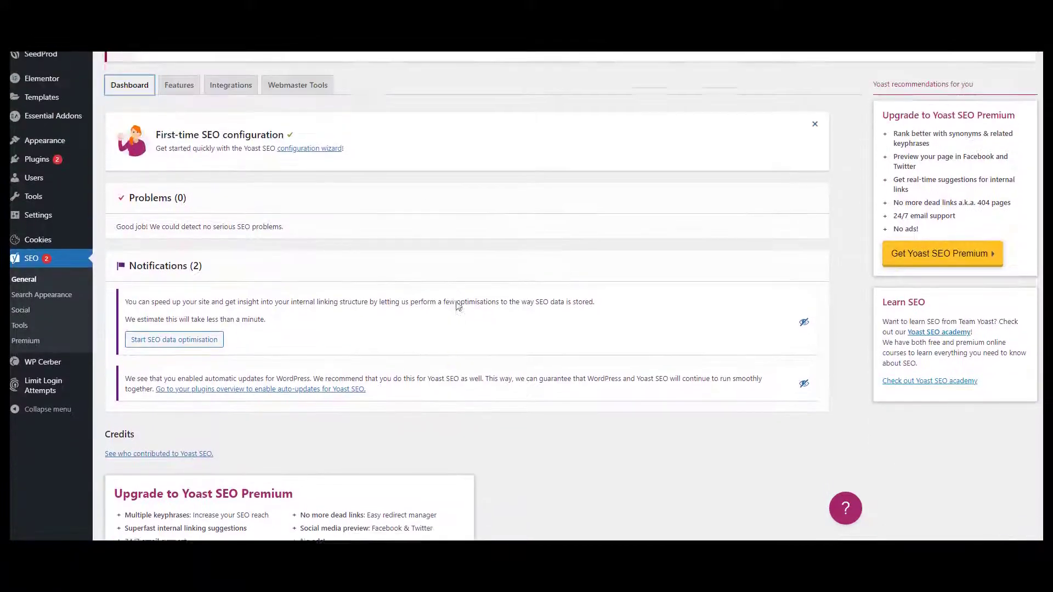
Open the Home Example draft from the site's list of pages for editing
scroll(459, 306, "up", 2)
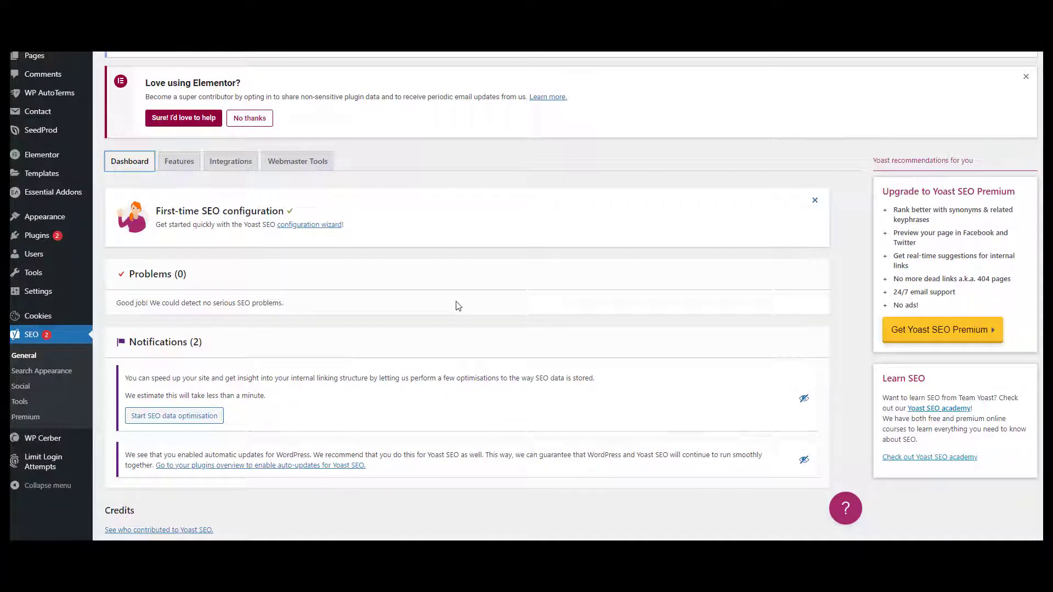
scroll(84, 256, "up", 2)
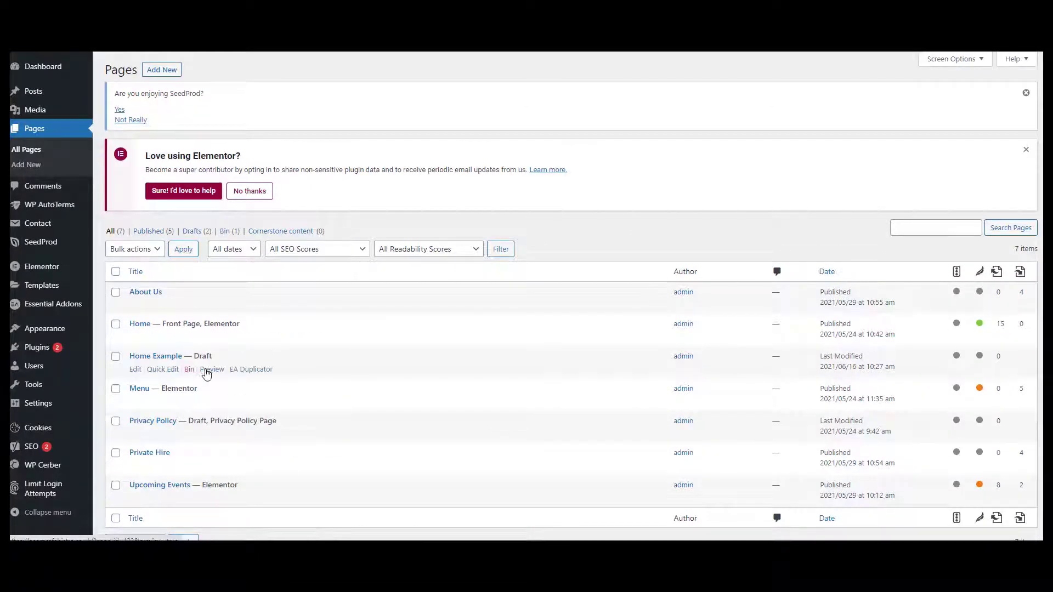
left_click(135, 370)
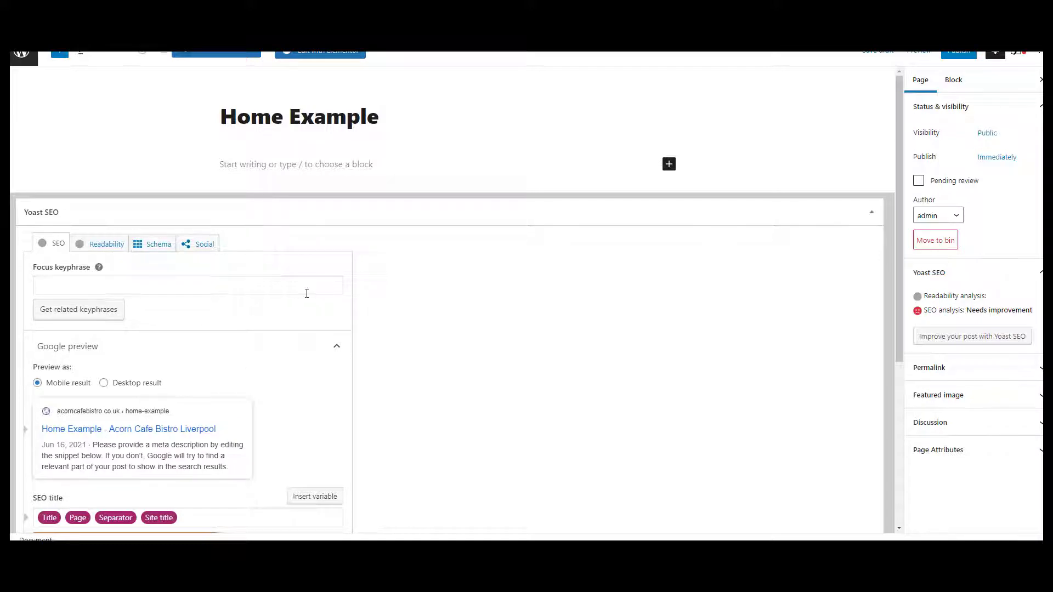
Review the page's Yoast SEO fields and expand the SEO analysis to examine its results
scroll(388, 297, "down", 3)
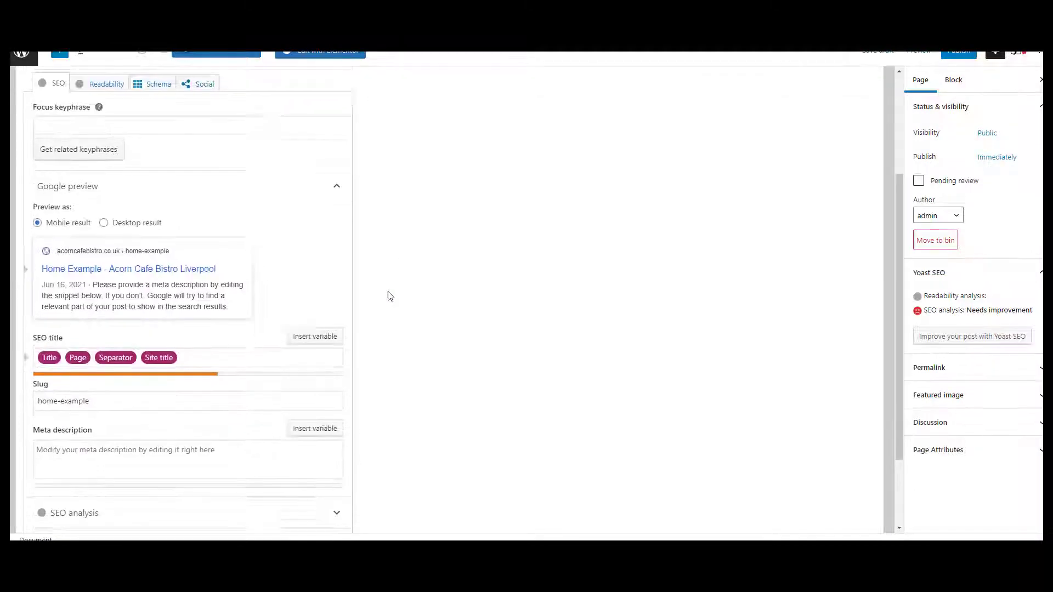
scroll(388, 296, "down", 2)
scroll(388, 296, "up", 1)
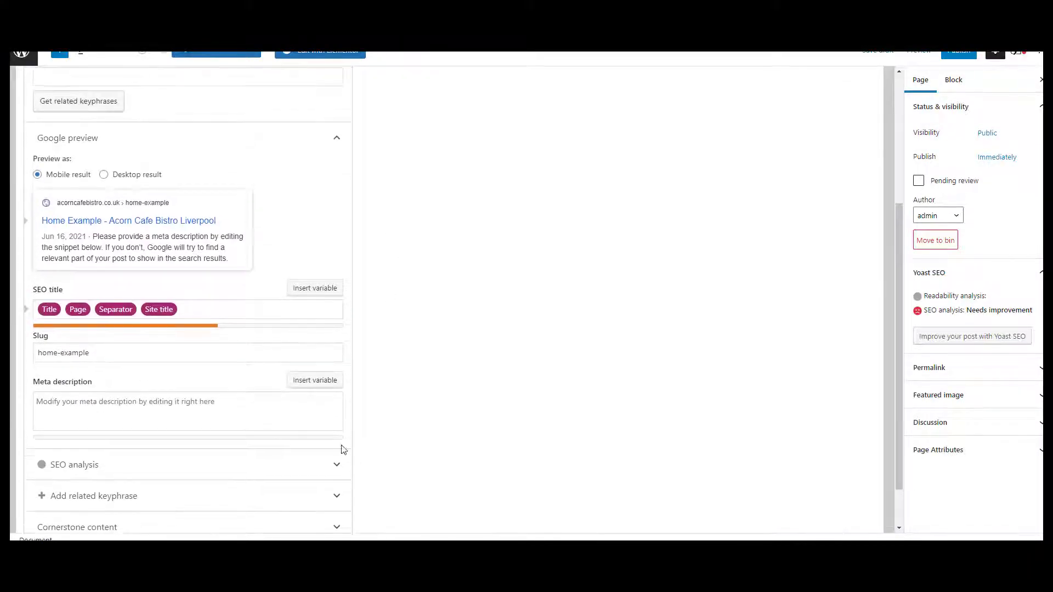
left_click(337, 466)
scroll(399, 418, "down", 3)
scroll(438, 307, "up", 5)
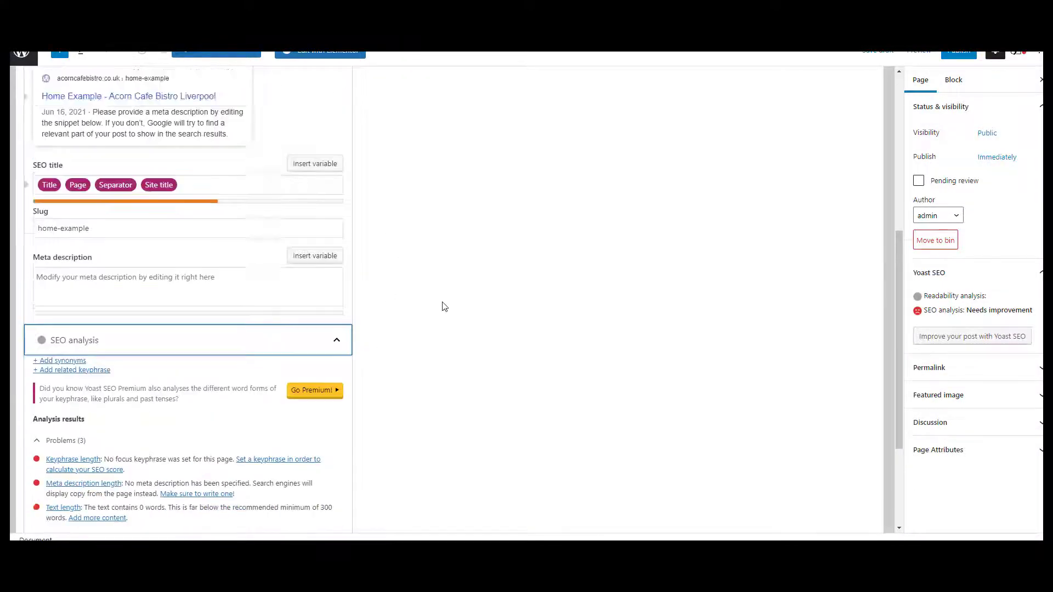
Show the readability analysis and add the paragraph "example example" to the page content
left_click(111, 153)
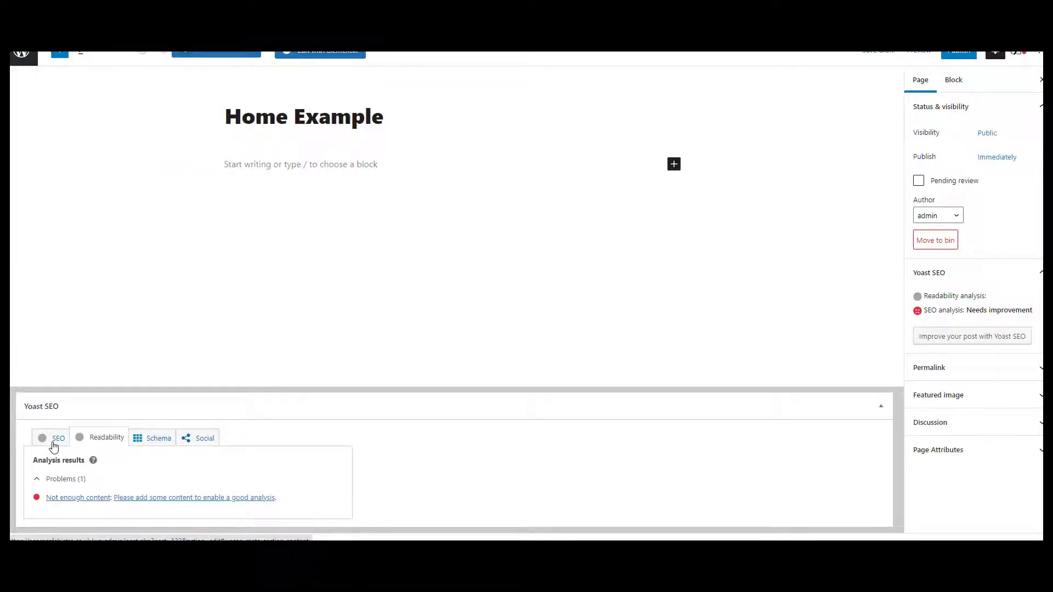
left_click(286, 166)
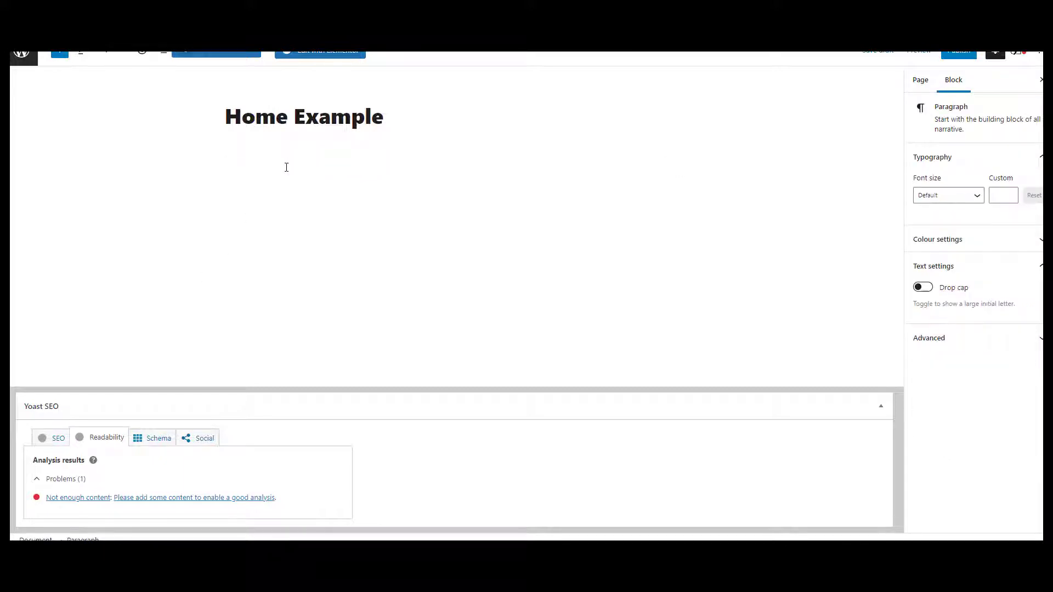
type("example example")
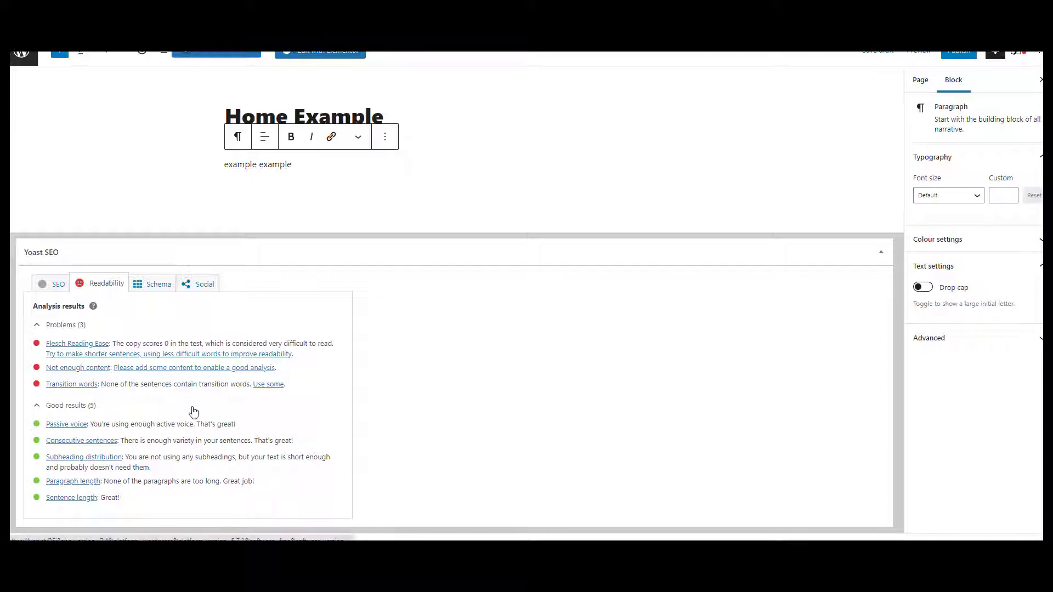
Set the page's focus keyphrase to "women's shoes" in the Yoast SEO settings
left_click(58, 287)
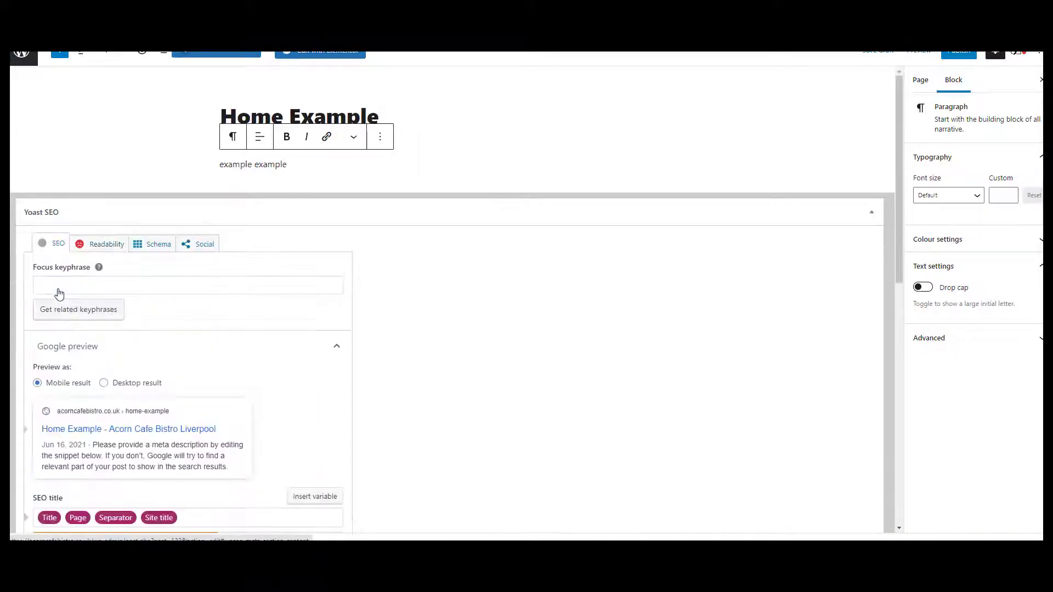
scroll(369, 336, "down", 2)
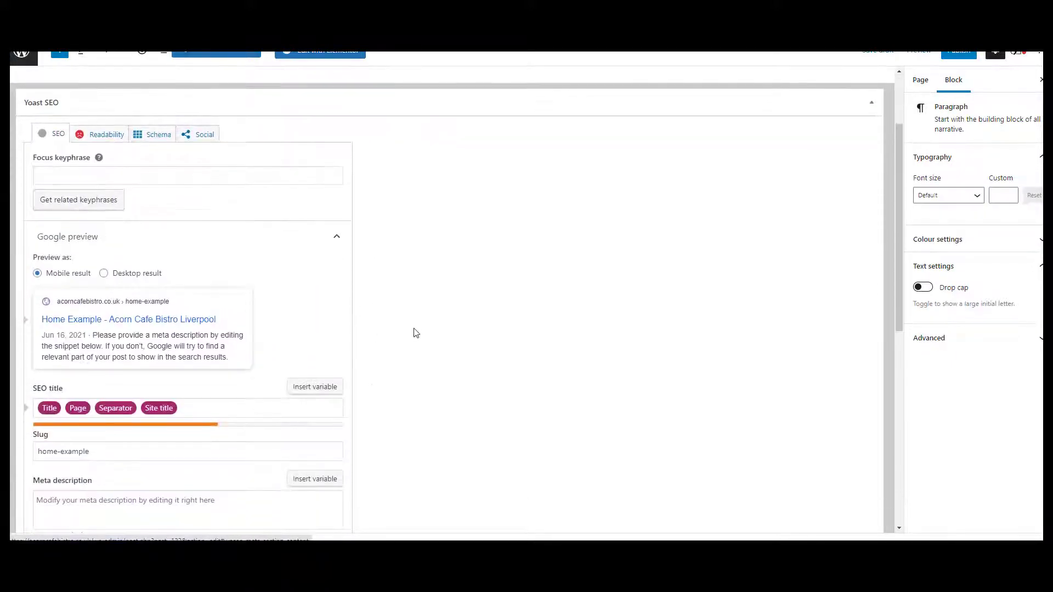
left_click(136, 174)
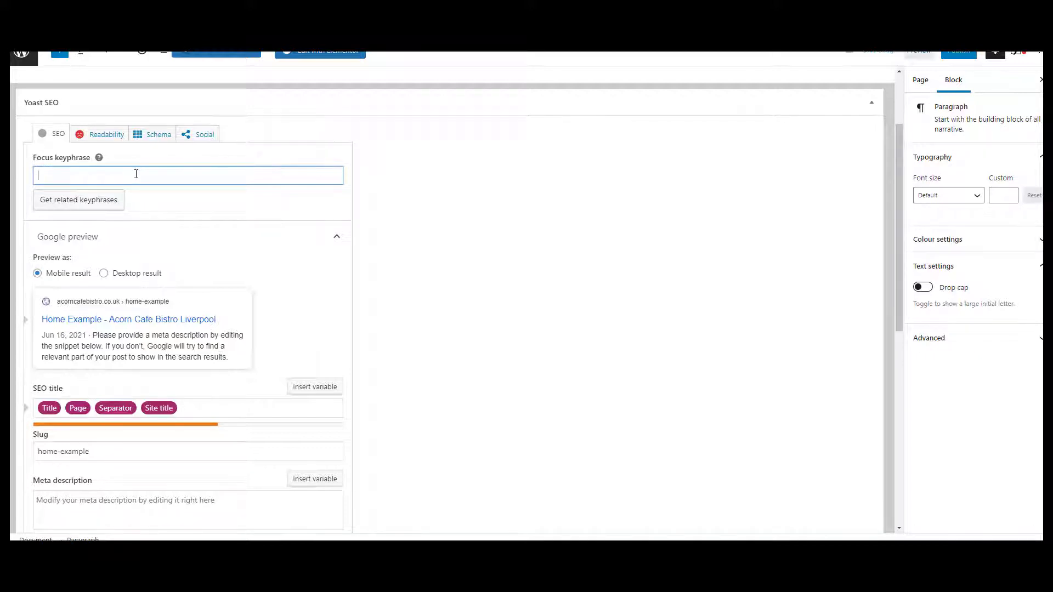
type("women")
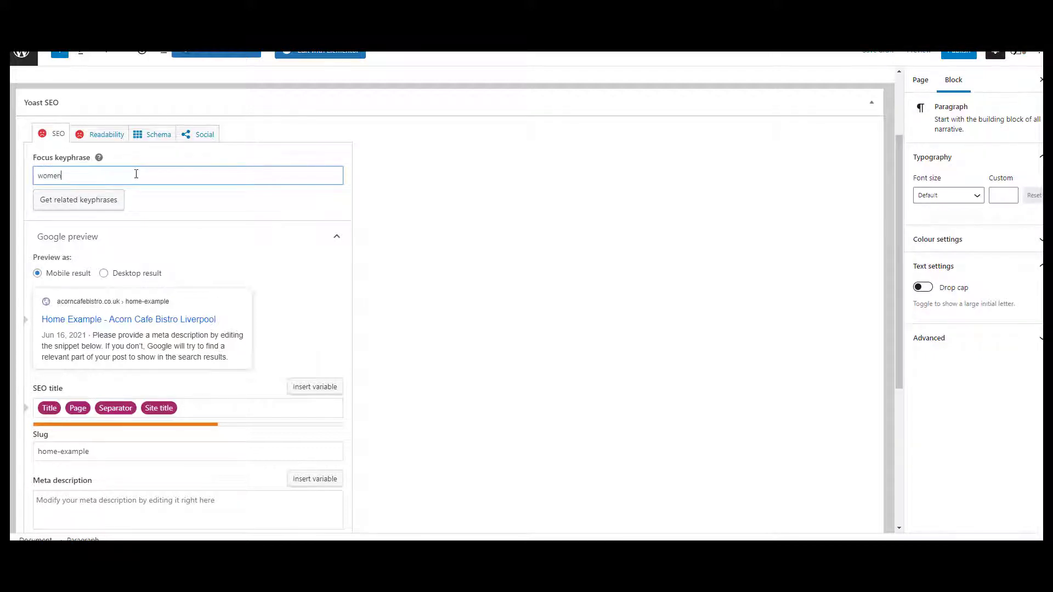
type("'s shoes")
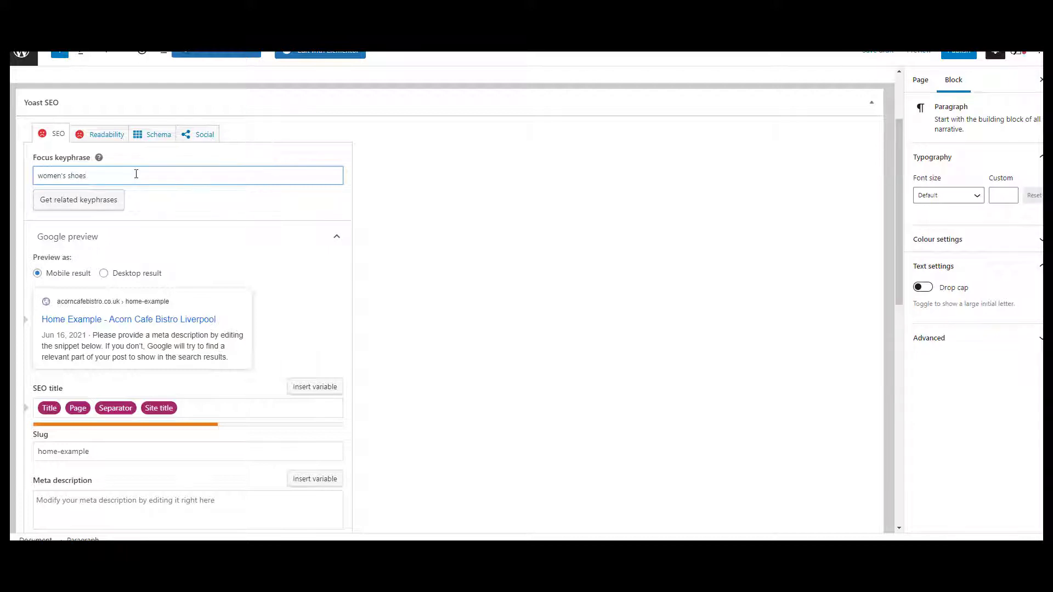
left_click(154, 198)
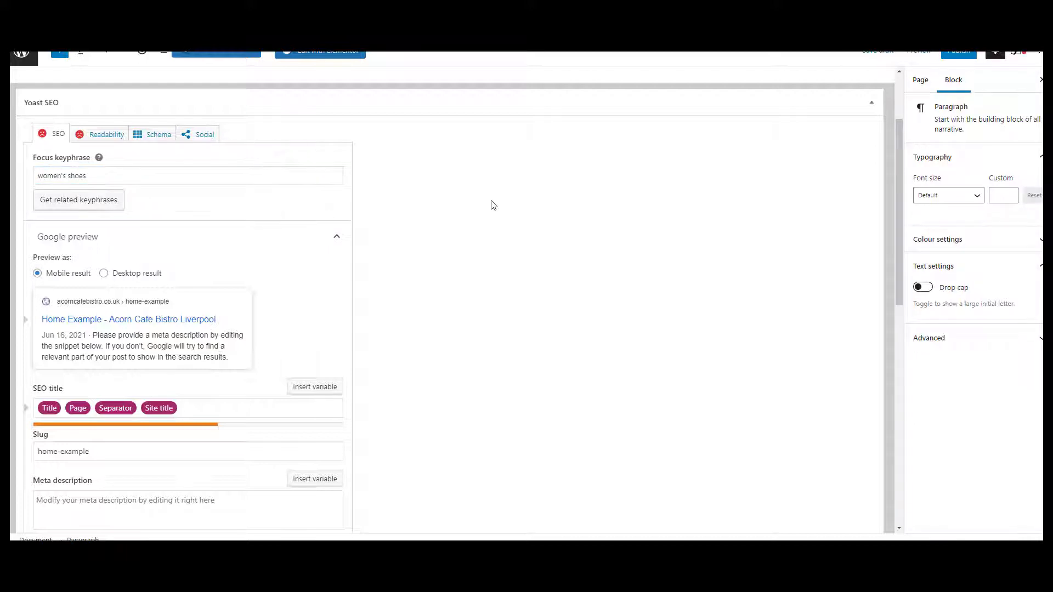
Replace the SEO title's variables with "Women's Shoes in Liverpool - Red shoes, order shoes online"
scroll(492, 204, "down", 3)
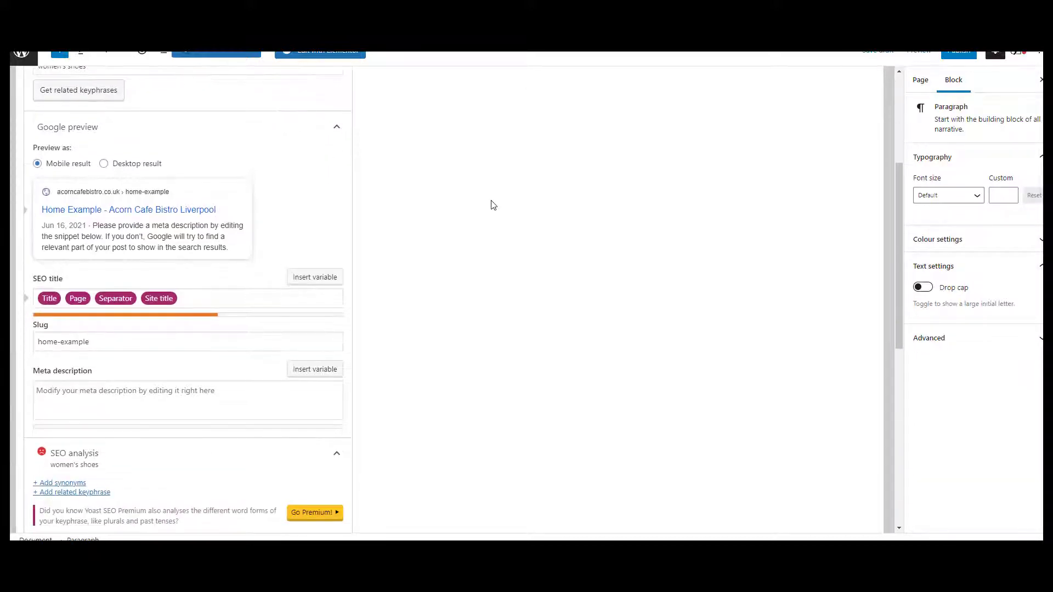
left_click(245, 243)
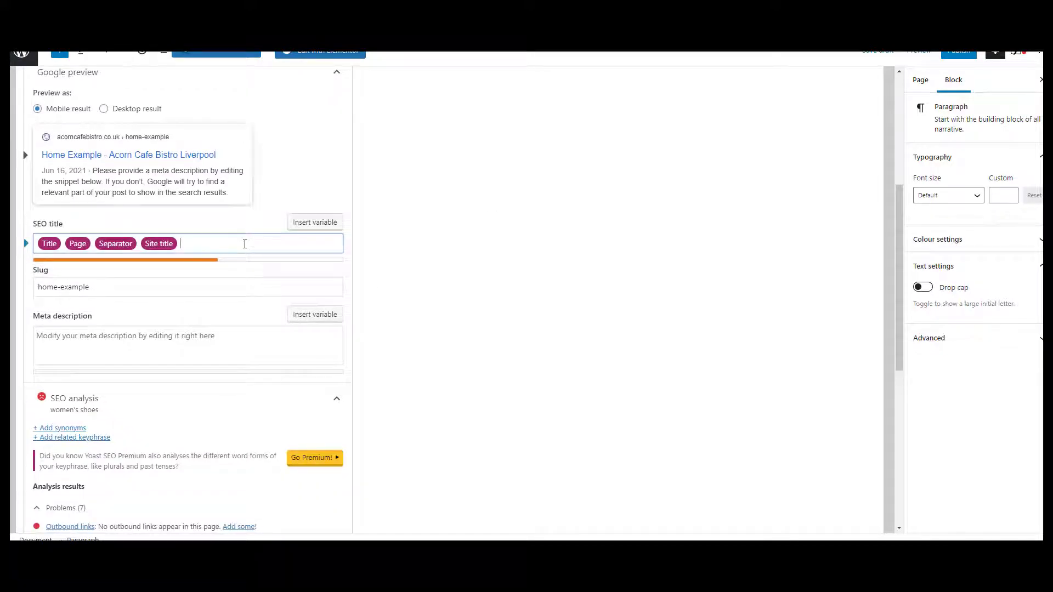
key("BackSpace")
key("BackSpace")
key("BackSpace")
key("BackSpace")
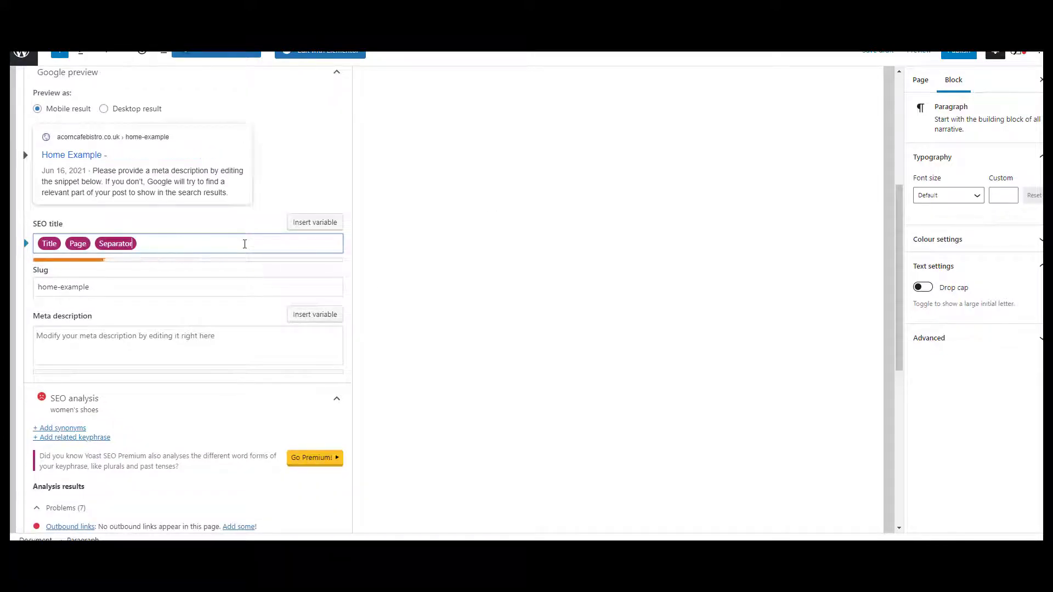
type("Wome")
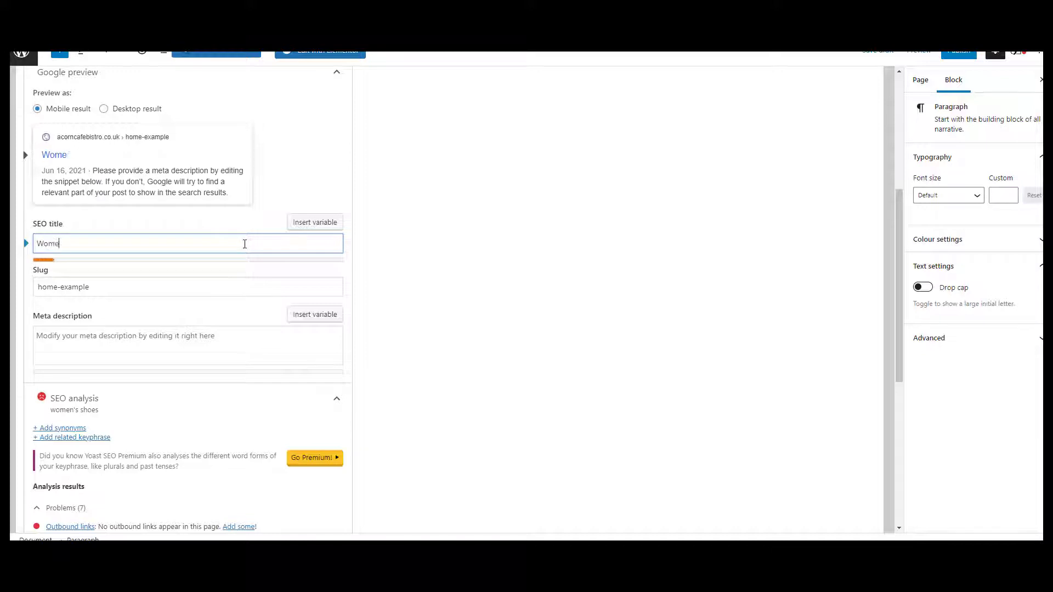
type("n's Shoes ")
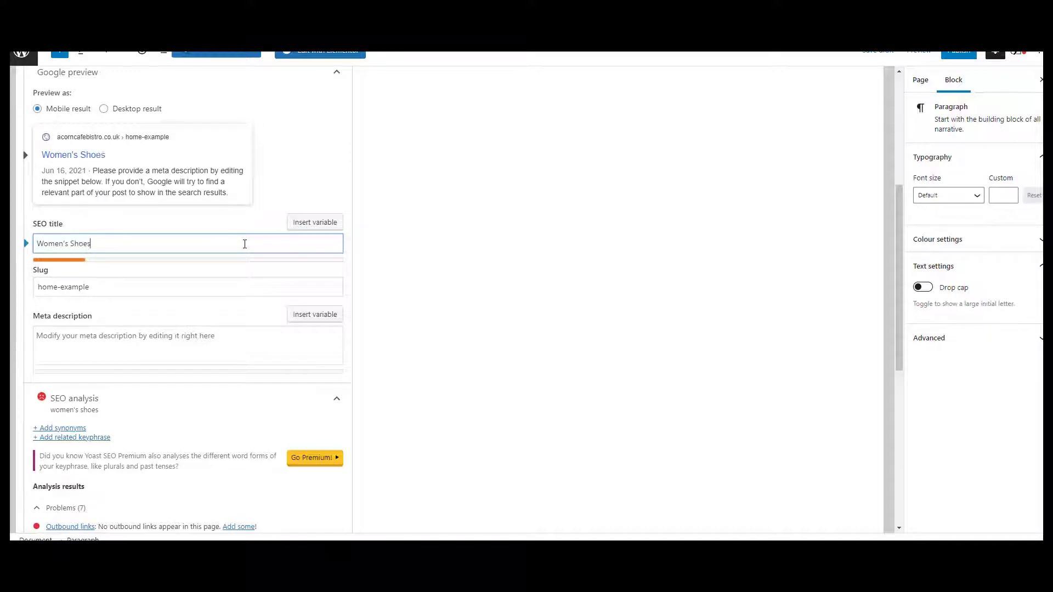
type("in Liverpool")
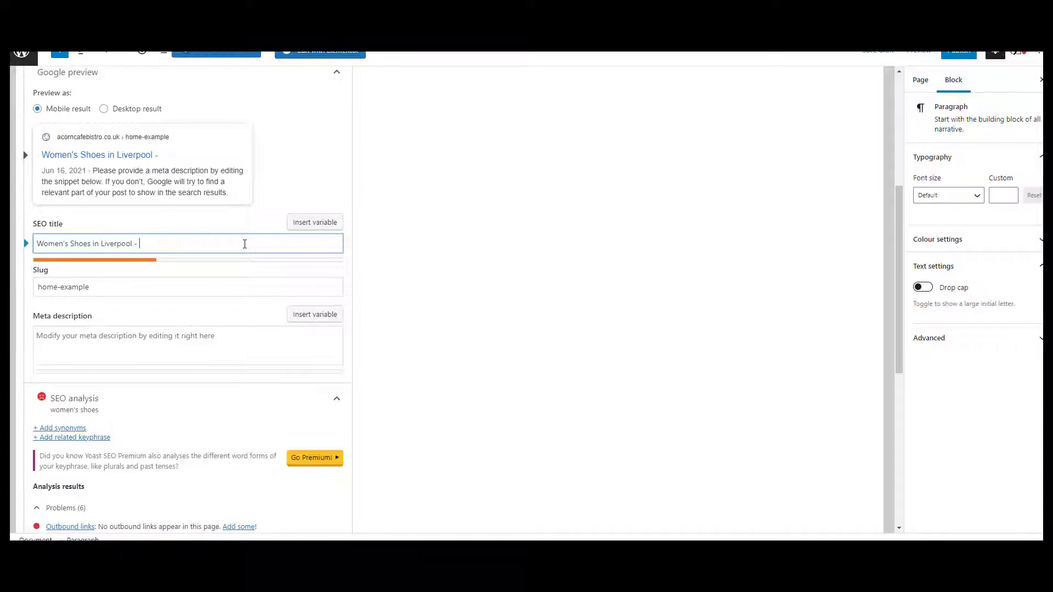
type("- W")
key("BackSpace")
type("Red shoes, shoes online")
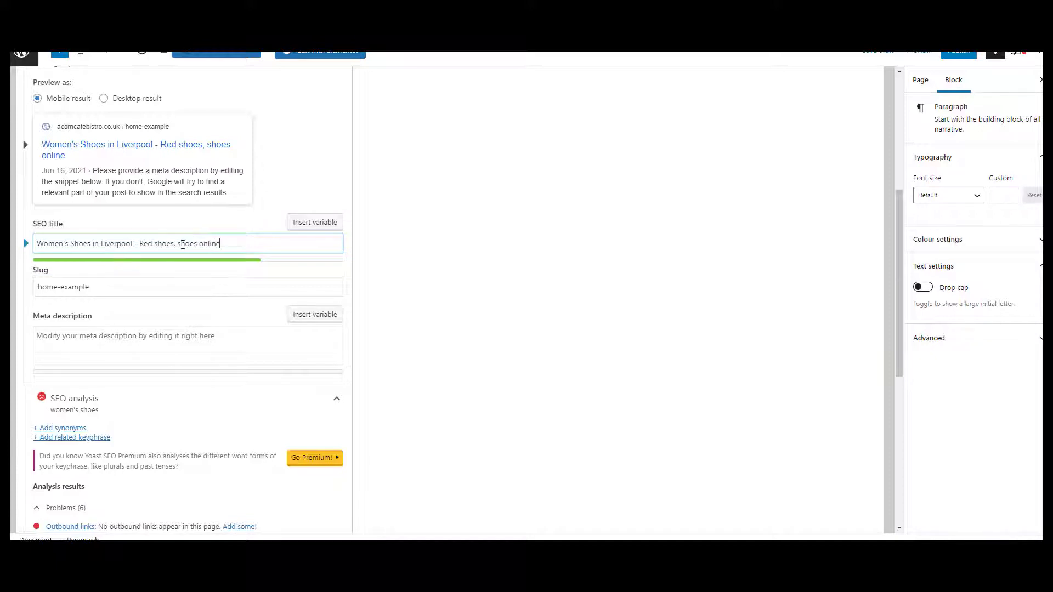
type("order")
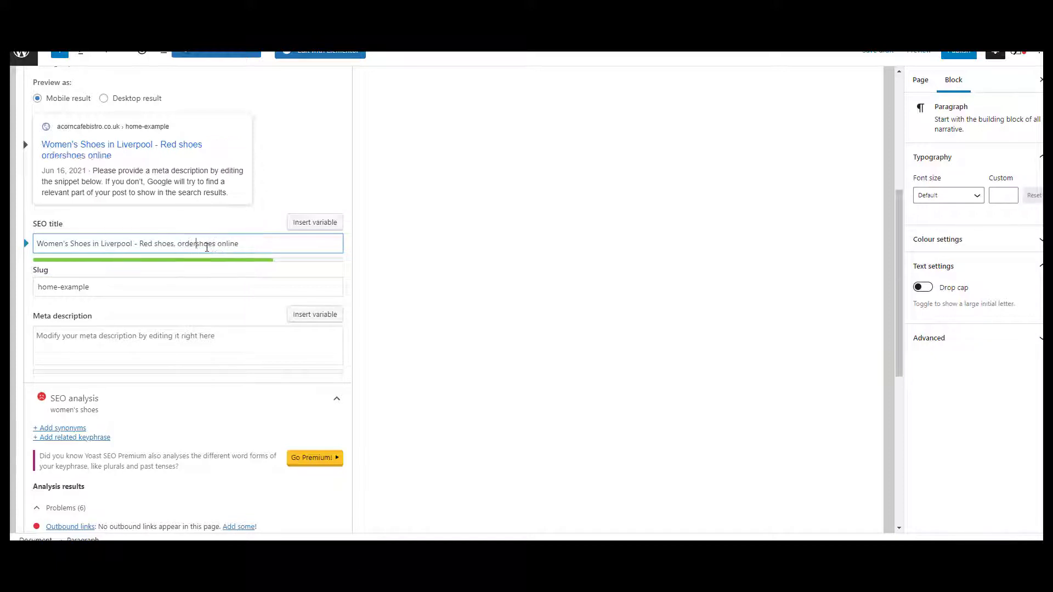
Enter the meta description "Here you can write a further description about women's shoes that you sell."
left_click(231, 351)
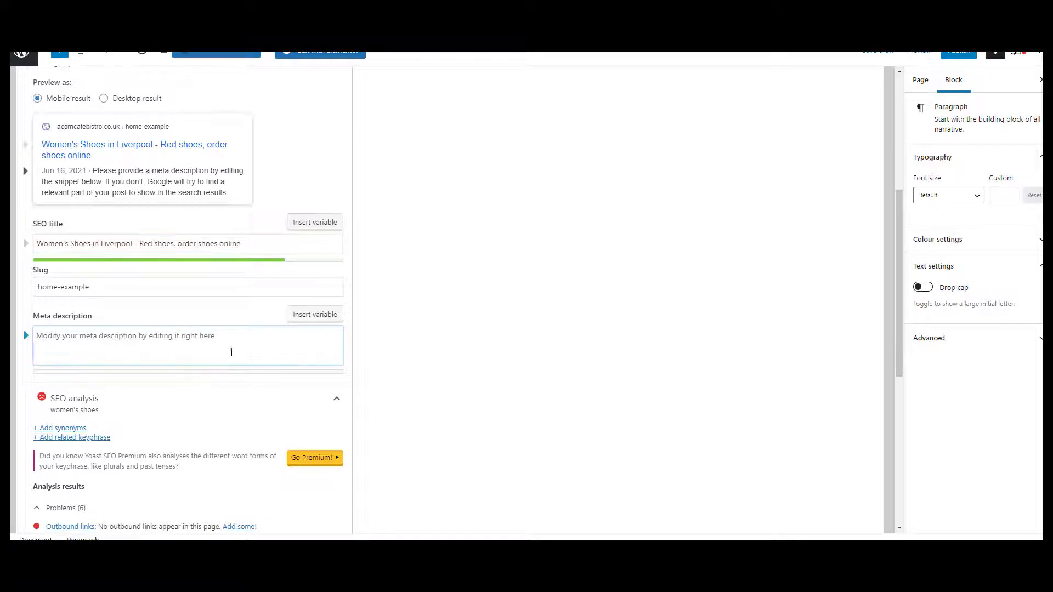
type("Here you")
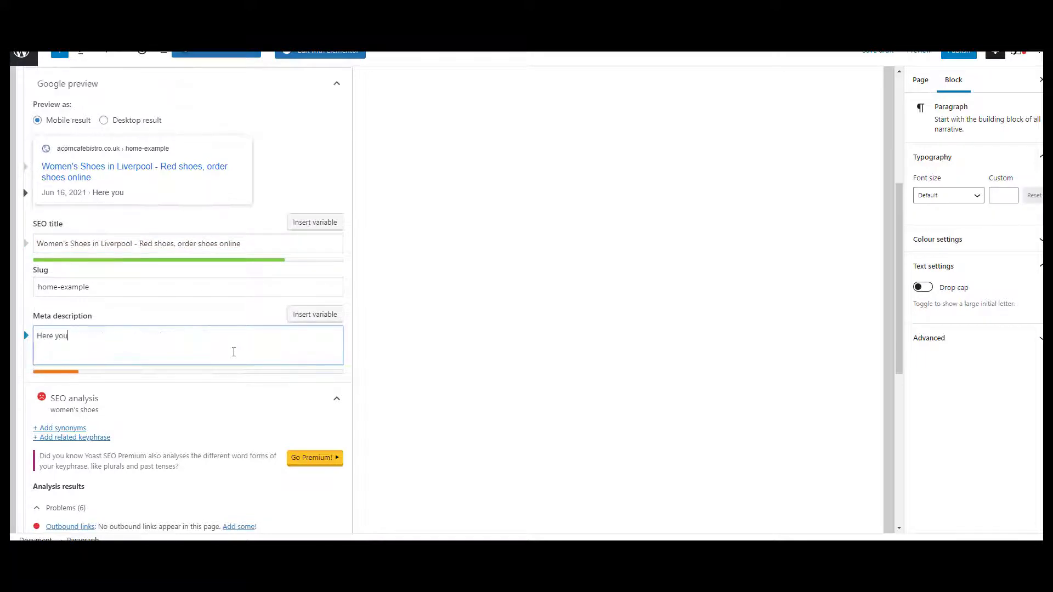
type(" can write a fur")
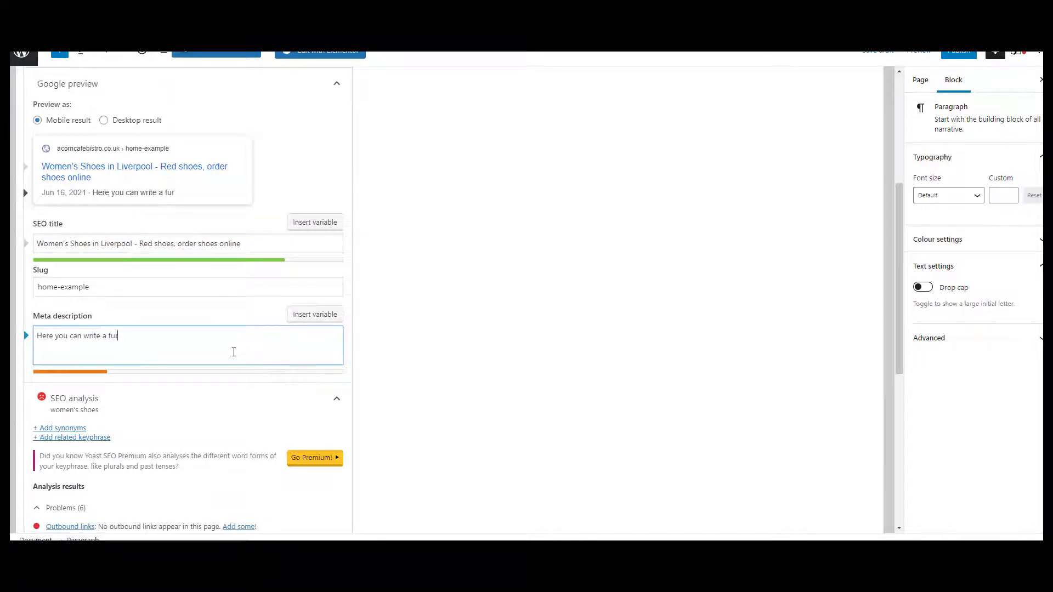
type("ther description about wome")
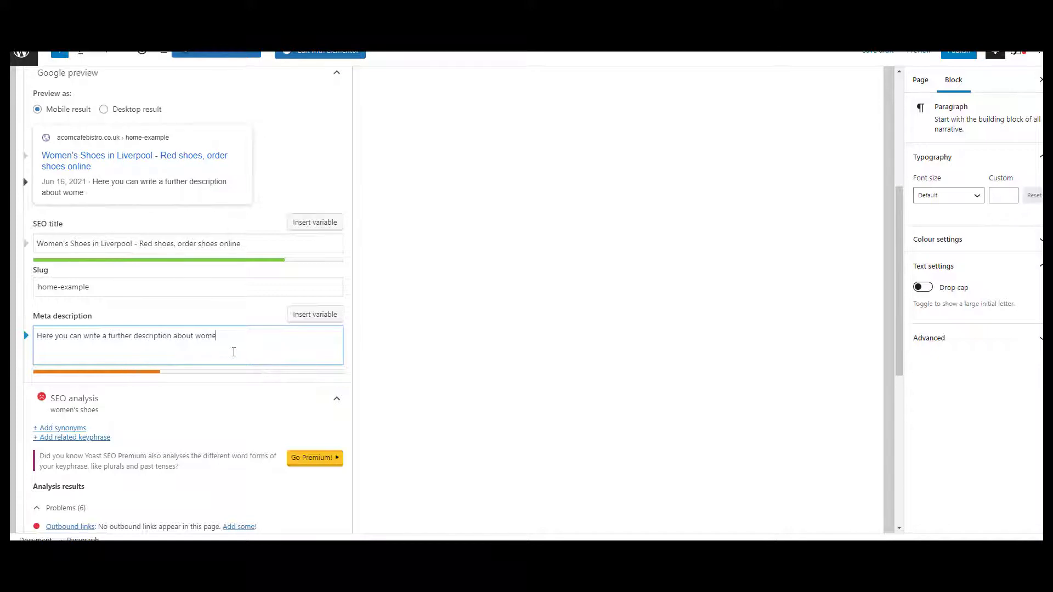
type("n's shoes that you sell.")
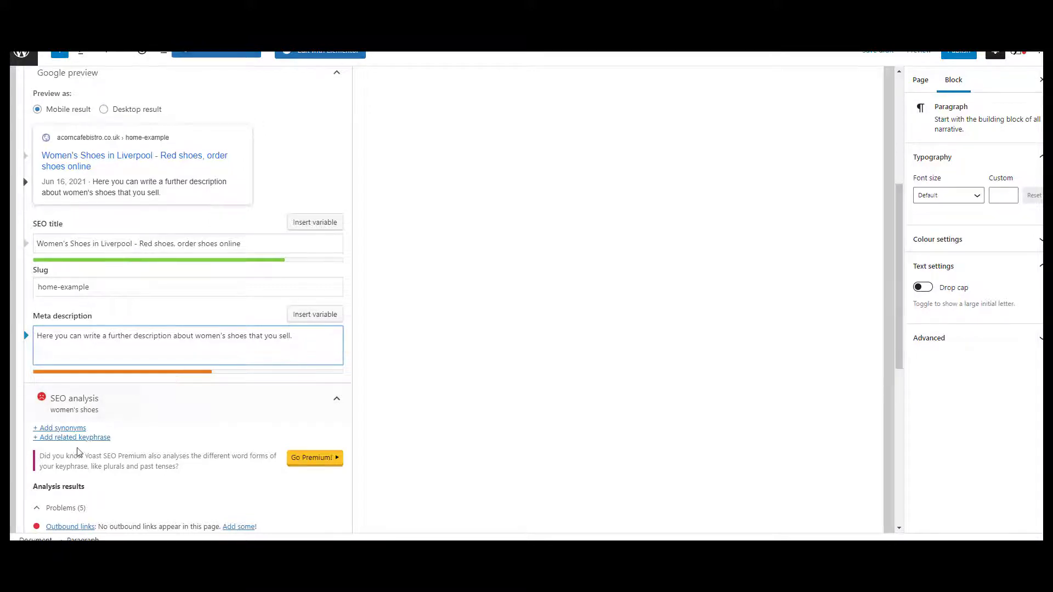
Change the page's slug to womens-shoes and review the SEO analysis results and Google preview
scroll(205, 442, "down", 2)
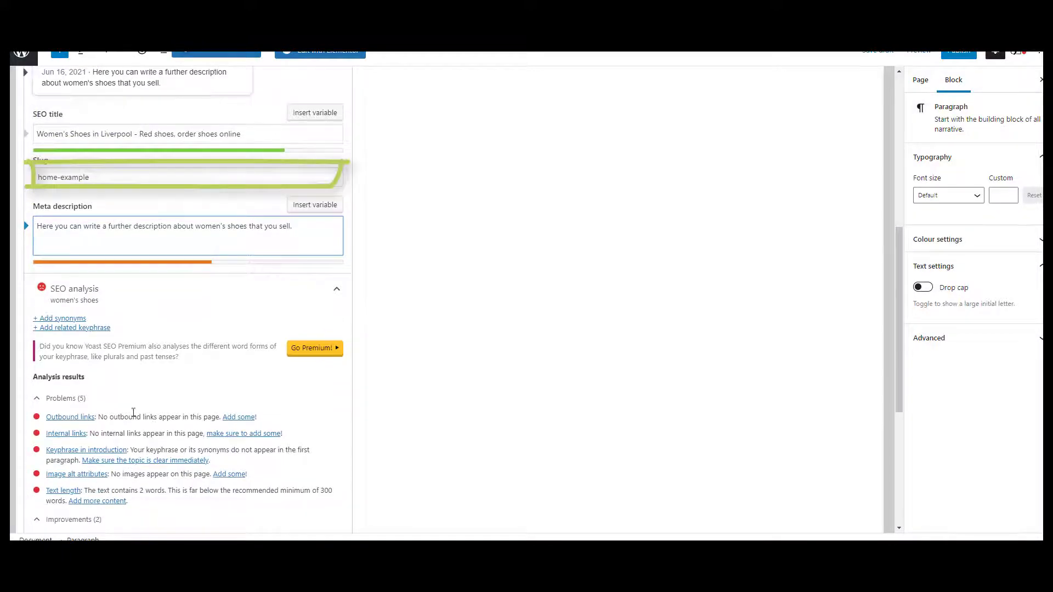
left_click(151, 177)
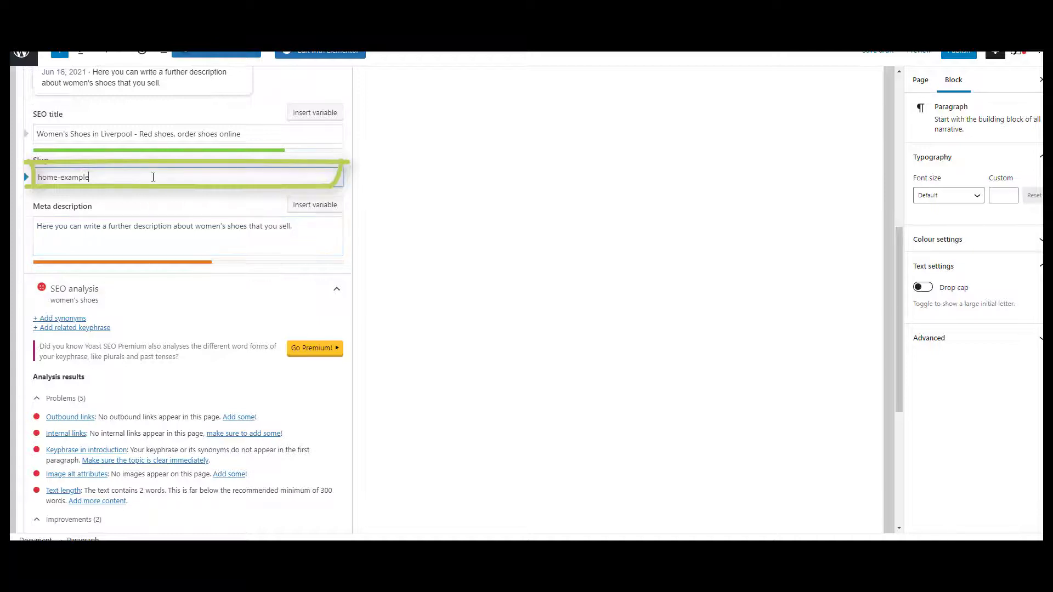
key("ctrl+a")
type("wom")
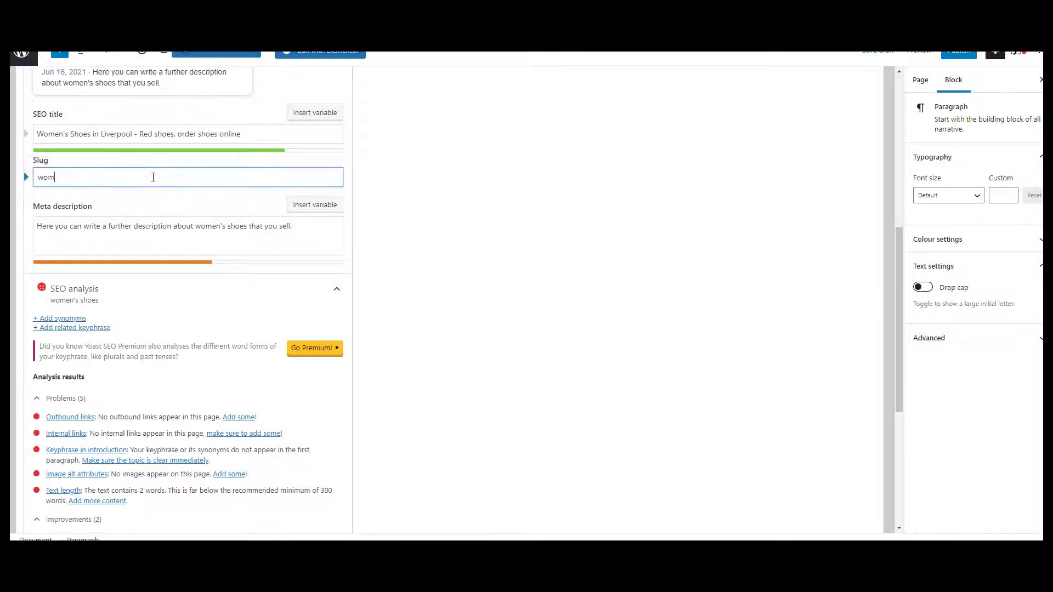
type("ens-shoes")
left_click(154, 206)
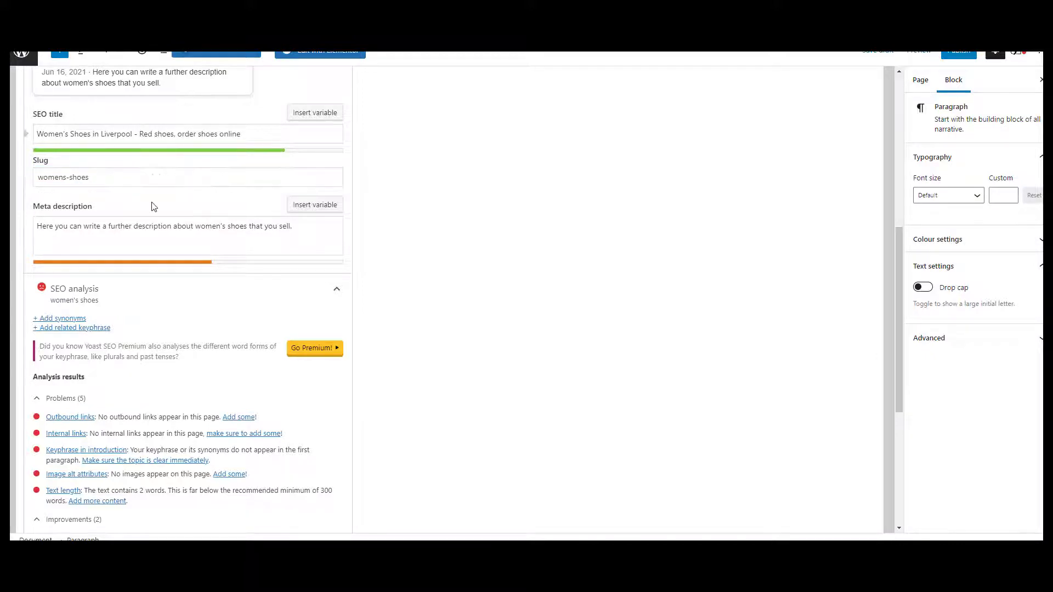
scroll(154, 206, "down", 1)
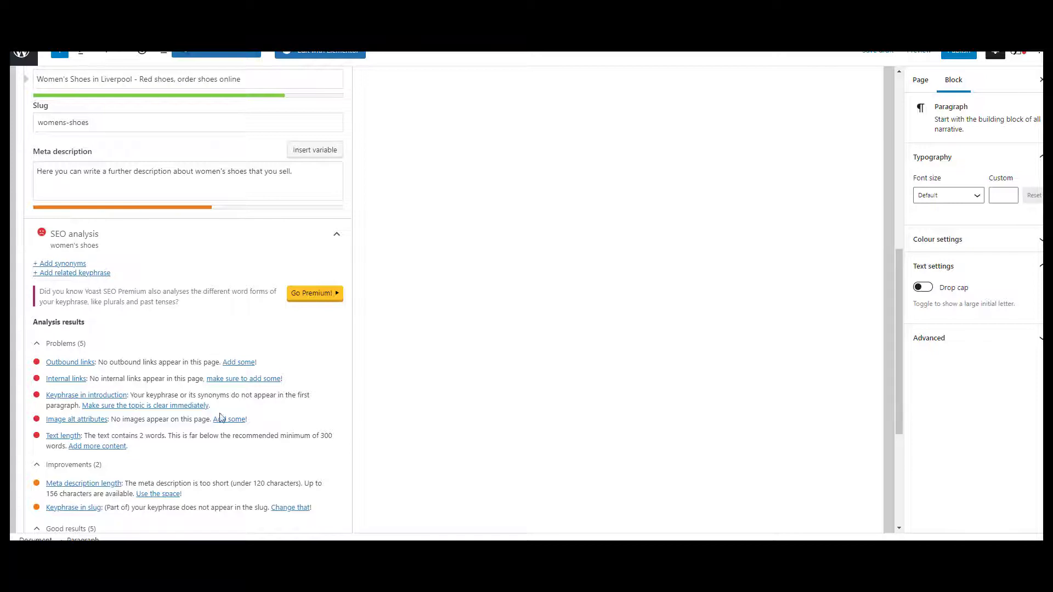
scroll(219, 242, "up", 3)
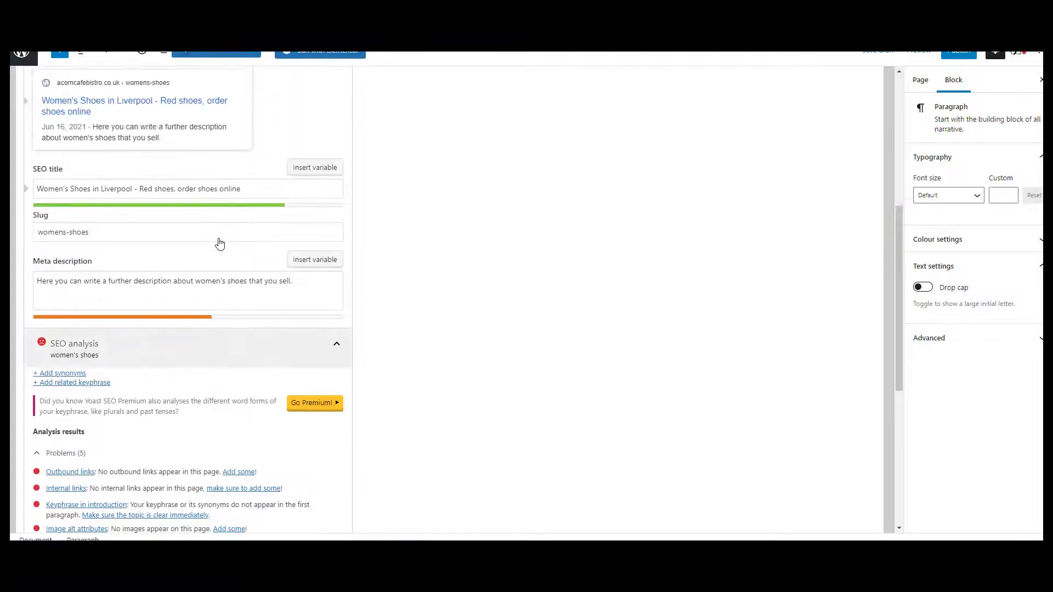
scroll(219, 239, "up", 1)
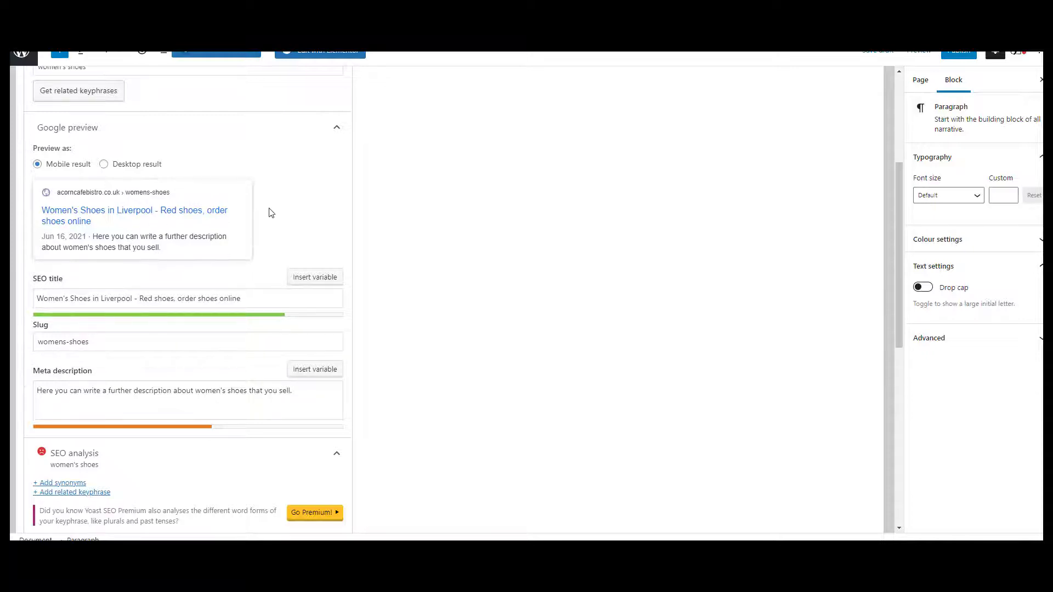
Review the Google preview and the problems, improvements and good results in the page's SEO analysis
scroll(269, 212, "down", 1)
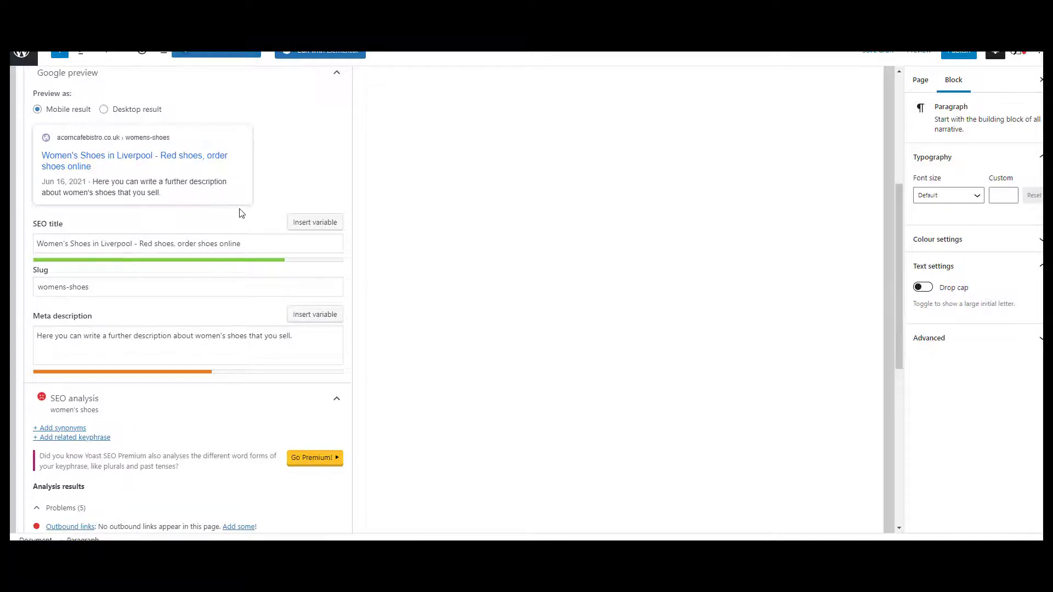
scroll(227, 204, "down", 3)
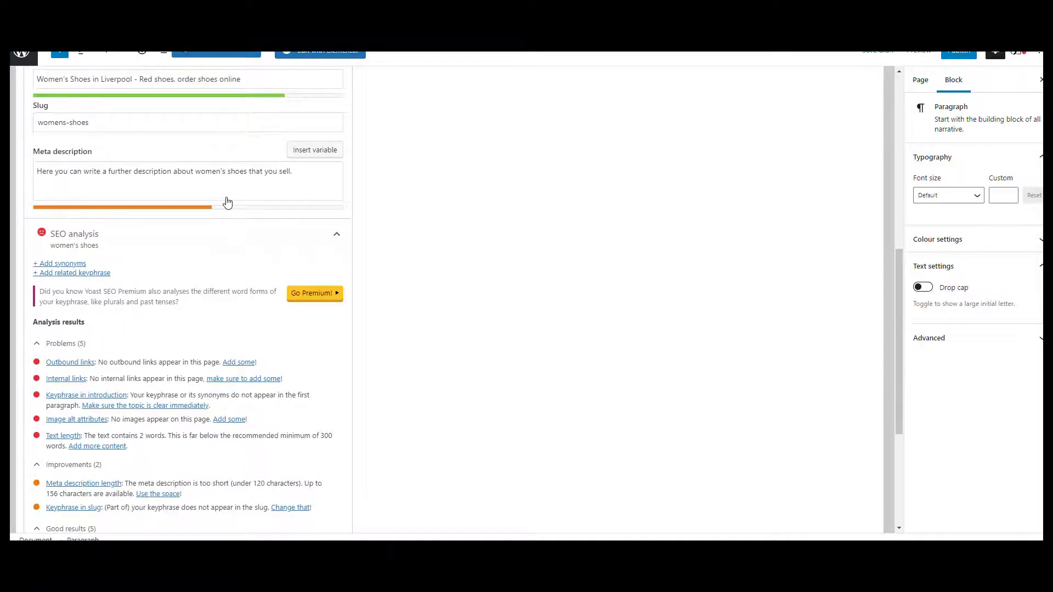
scroll(238, 244, "down", 3)
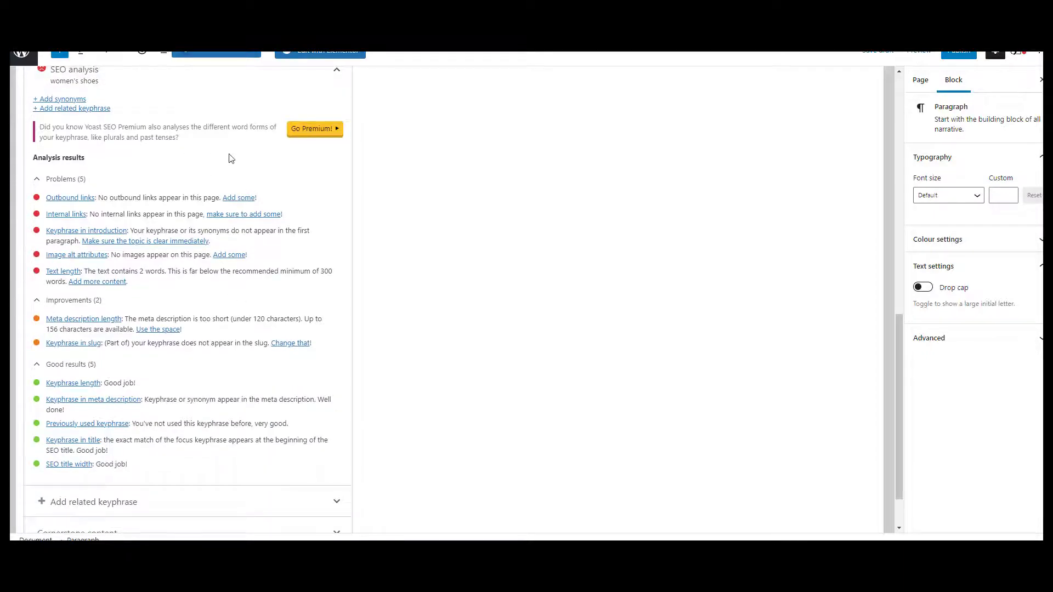
scroll(110, 147, "up", 1)
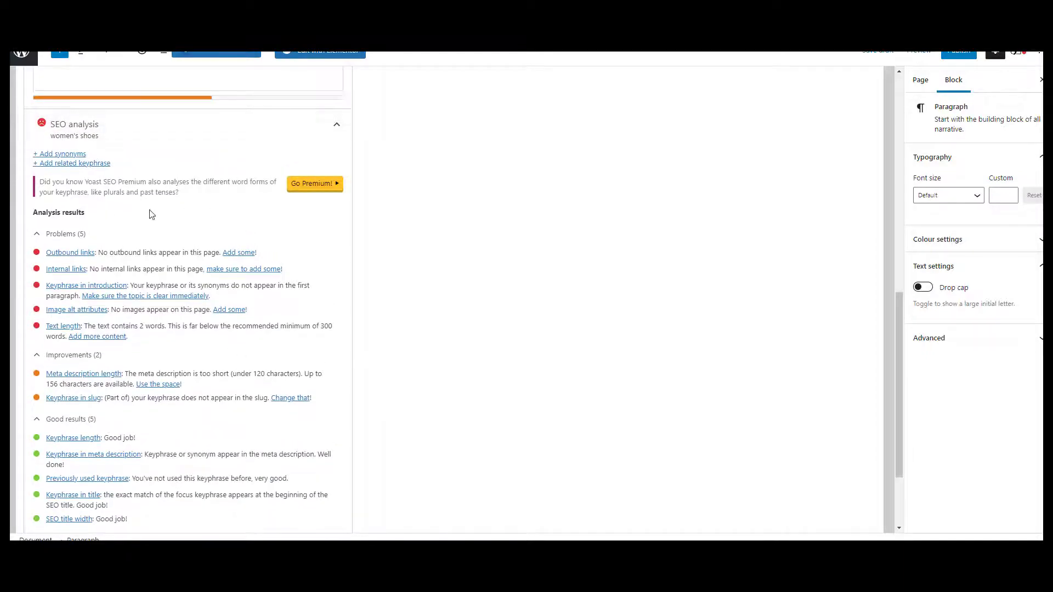
scroll(188, 221, "down", 1)
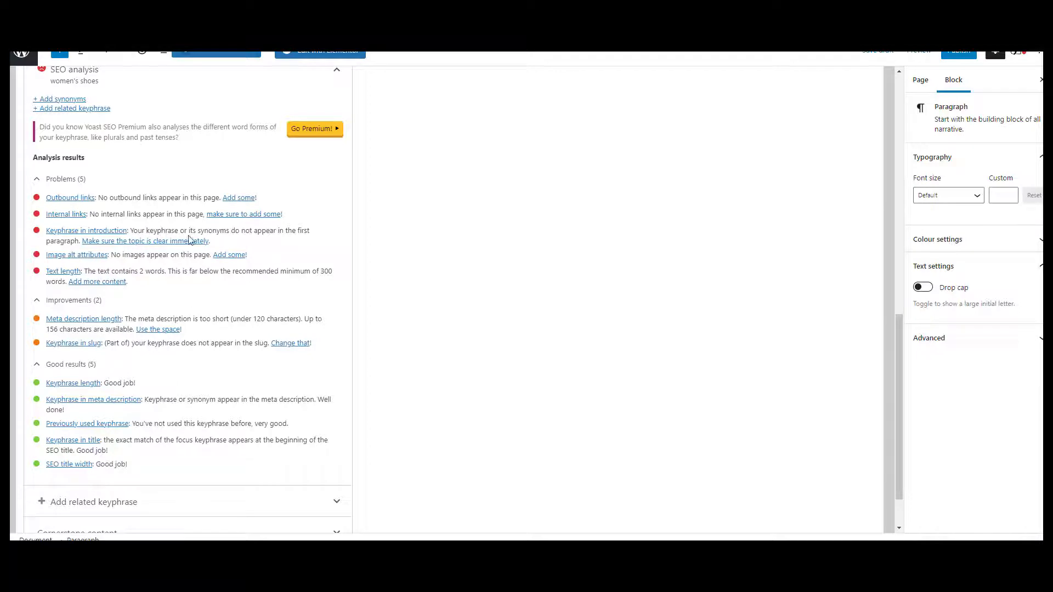
left_click_drag(220, 242, 44, 231)
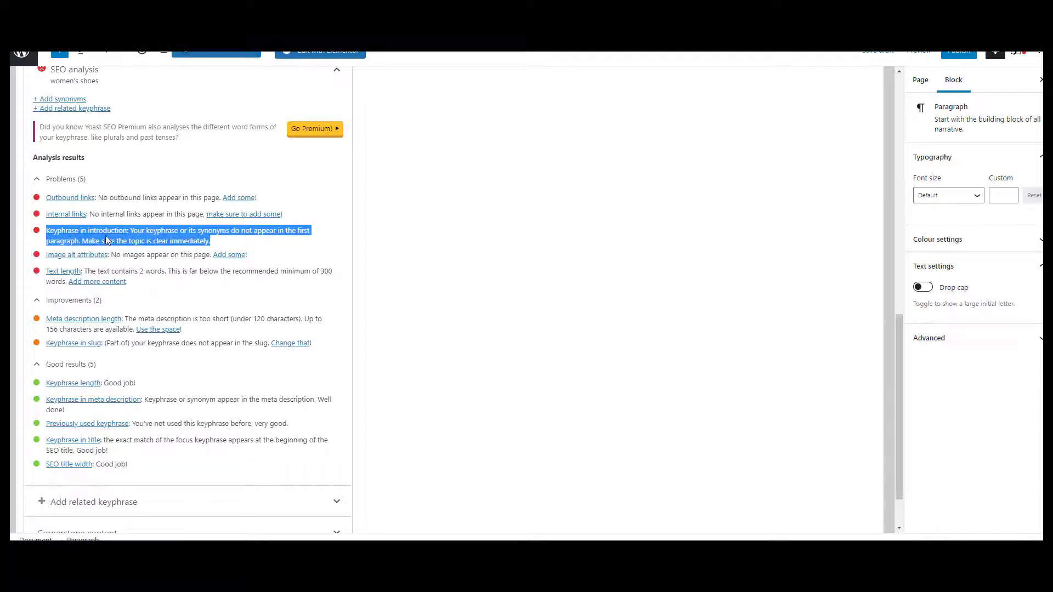
left_click(177, 300)
left_click(177, 300)
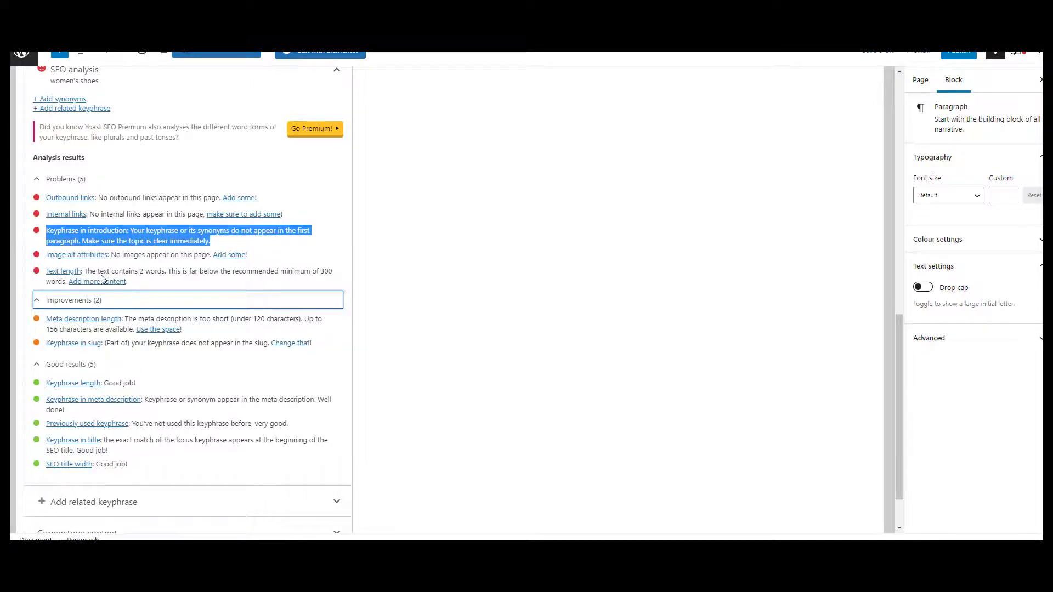
left_click(364, 275)
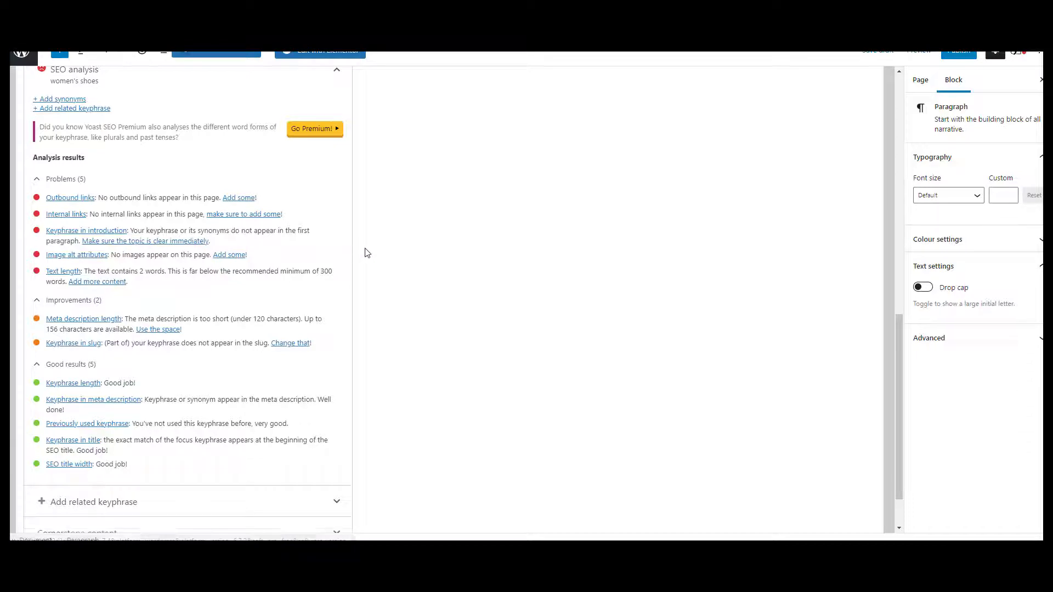
scroll(365, 251, "down", 2)
Look through the page's Schema and Social settings in Yoast SEO, and leave the page editor without saving
scroll(367, 253, "up", 10)
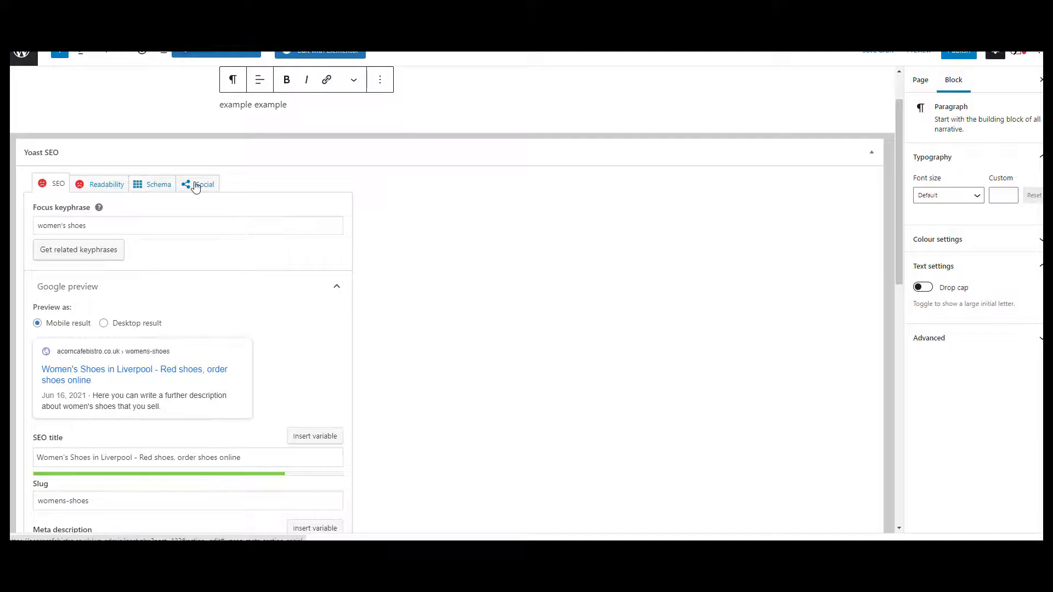
left_click(160, 184)
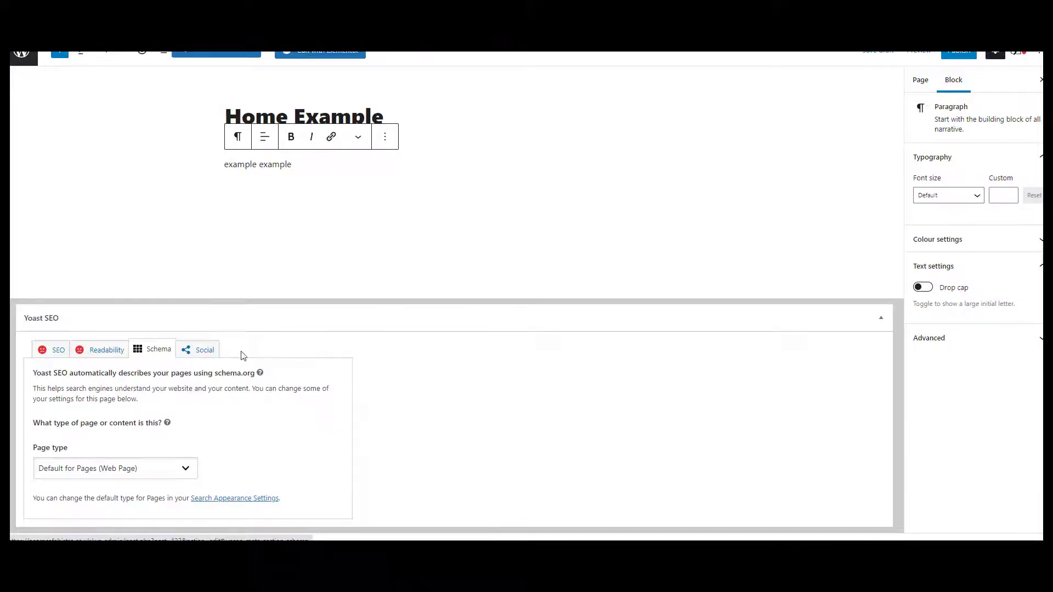
left_click(205, 350)
scroll(473, 380, "down", 2)
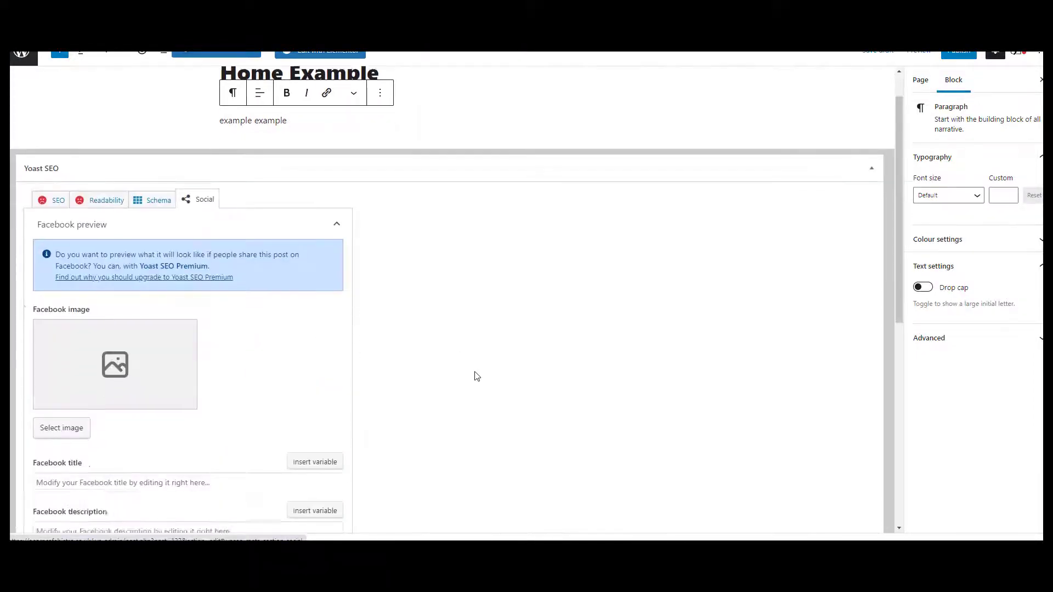
scroll(475, 376, "up", 1)
scroll(477, 376, "up", 1)
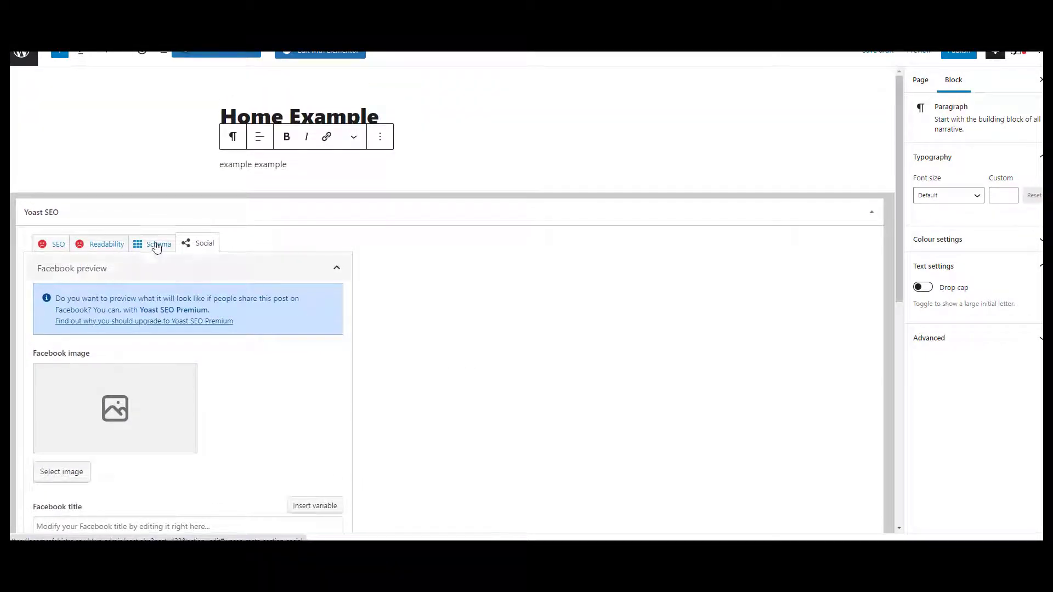
scroll(406, 311, "down", 3)
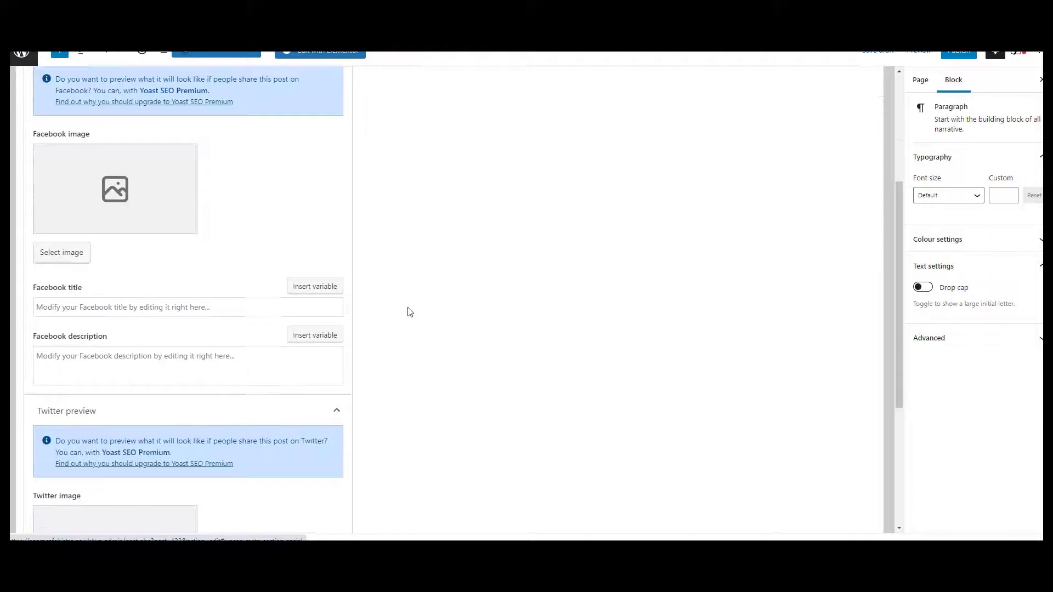
scroll(407, 311, "up", 4)
left_click(26, 64)
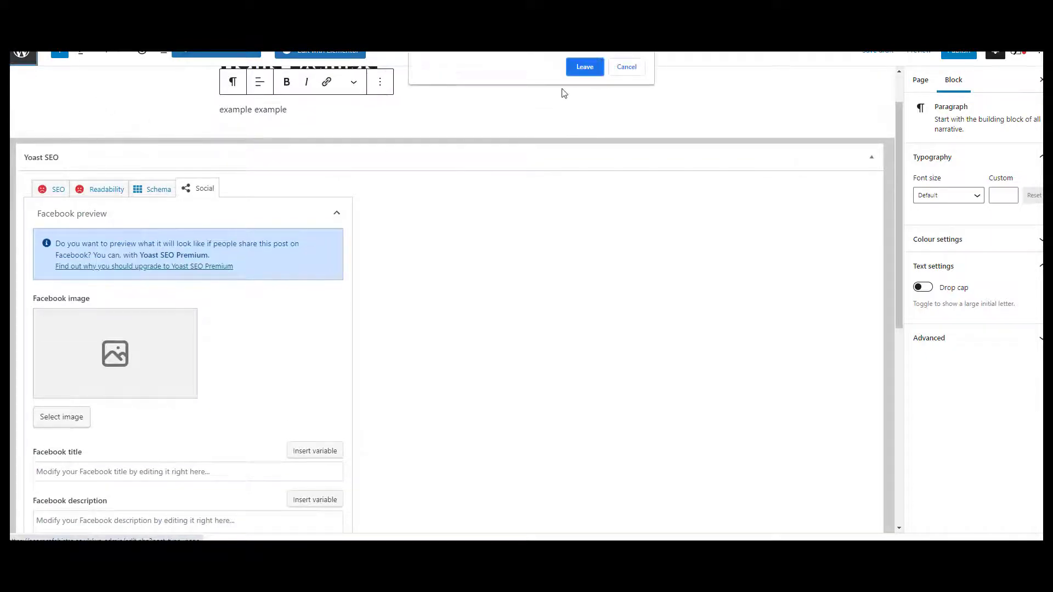
left_click(583, 68)
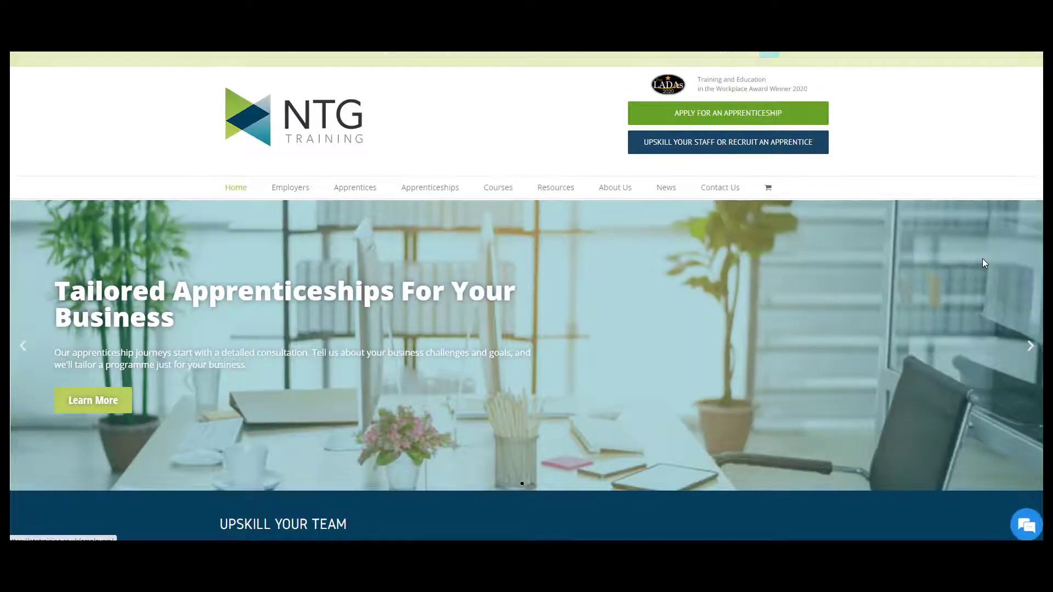
Examine the headings and introductory text on the NTG Training homepage
scroll(982, 258, "down", 3)
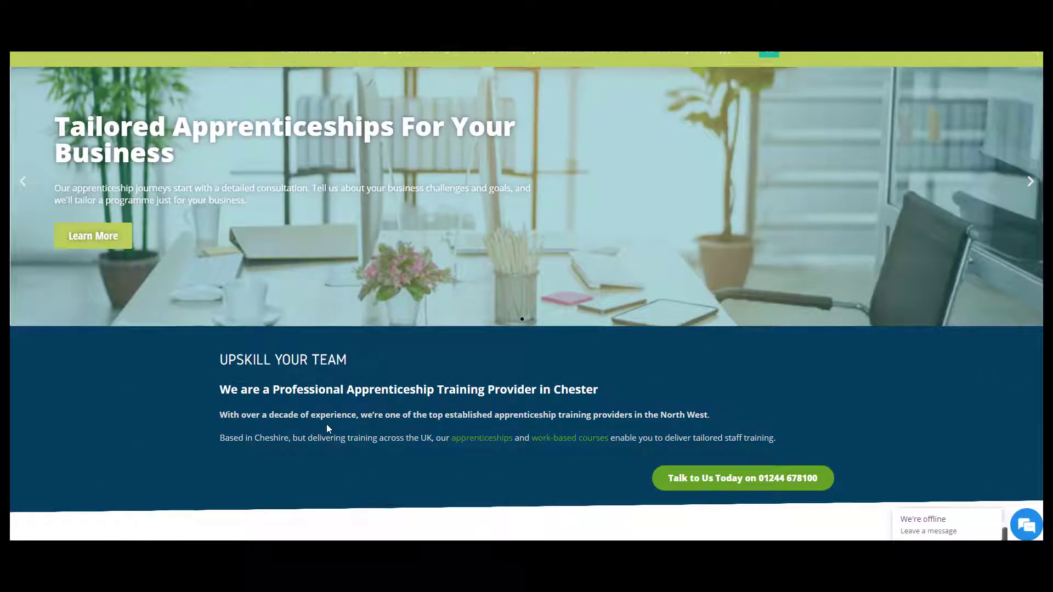
scroll(854, 429, "down", 4)
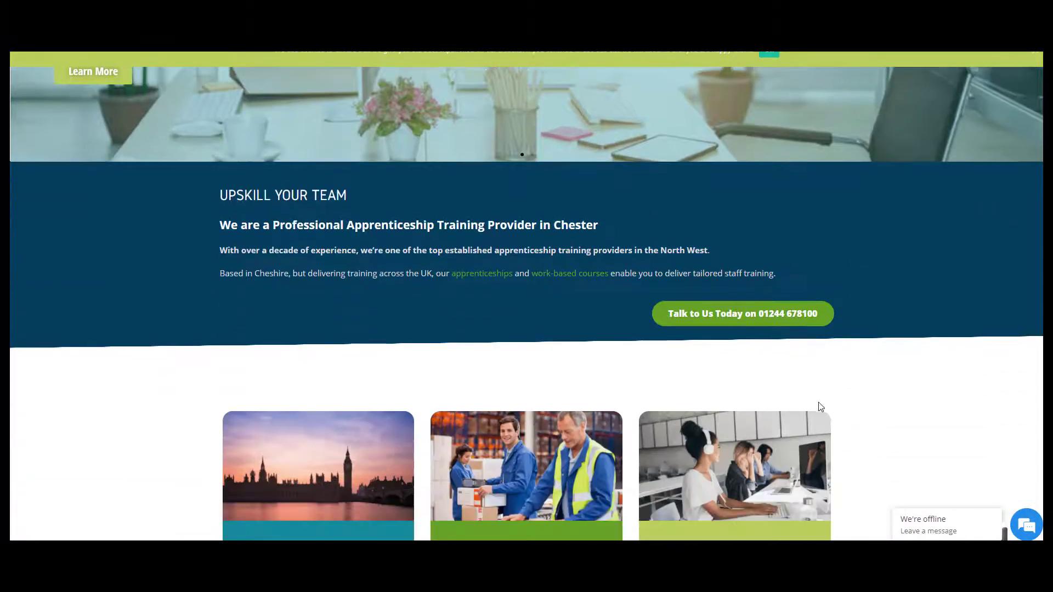
scroll(863, 324, "down", 3)
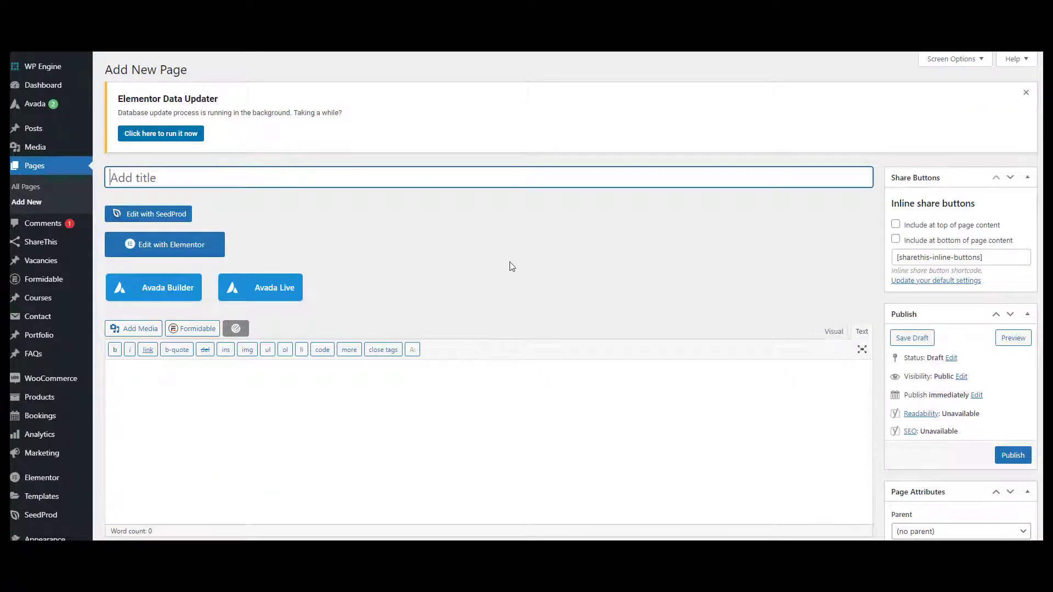
Switch the new page's classic content editor to Visual mode and enter "text" as paragraph content
left_click(831, 332)
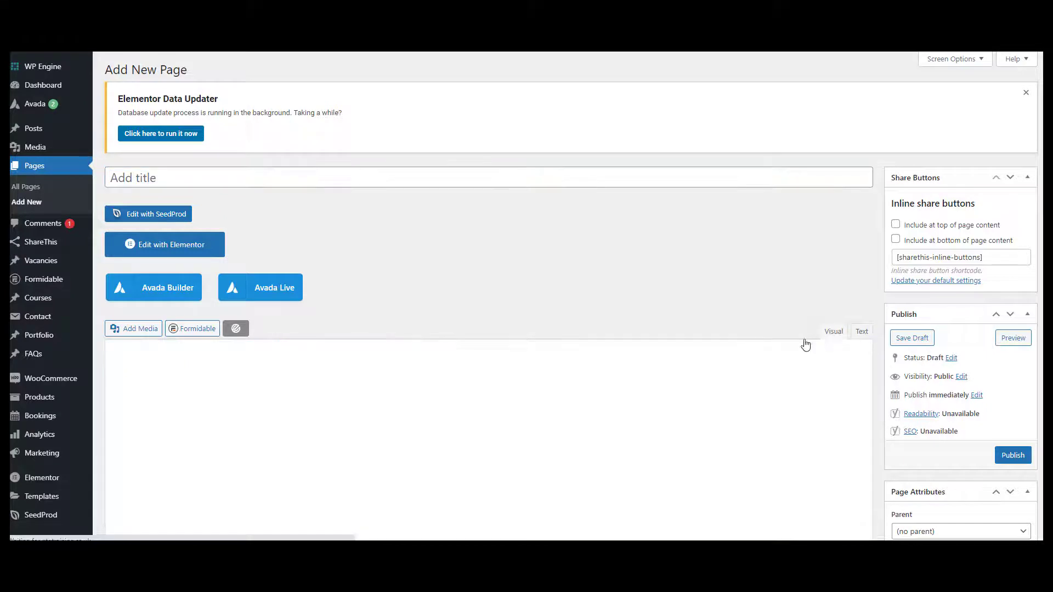
scroll(621, 391, "down", 1)
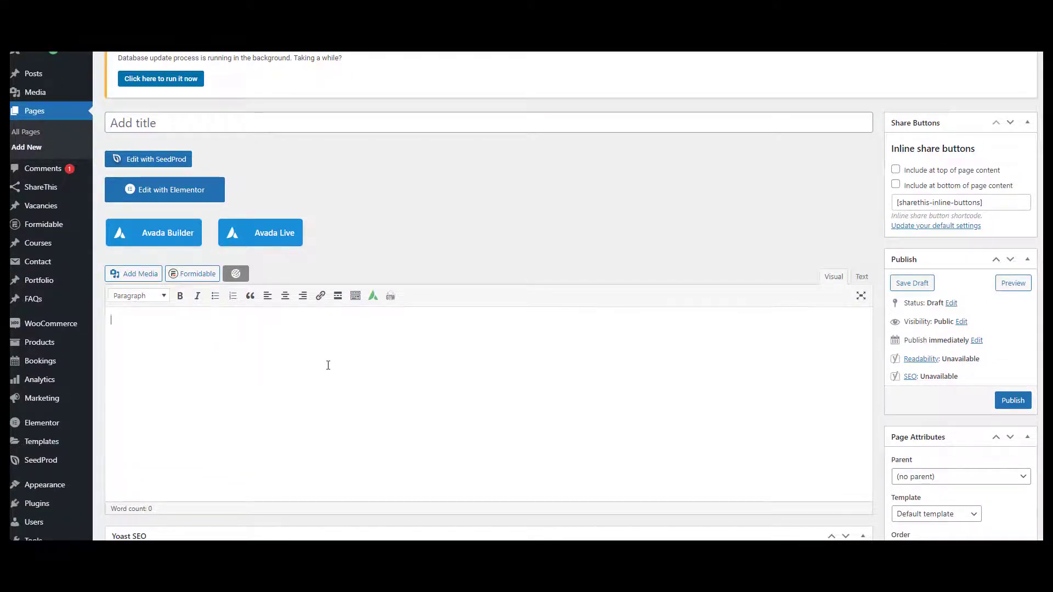
left_click(157, 299)
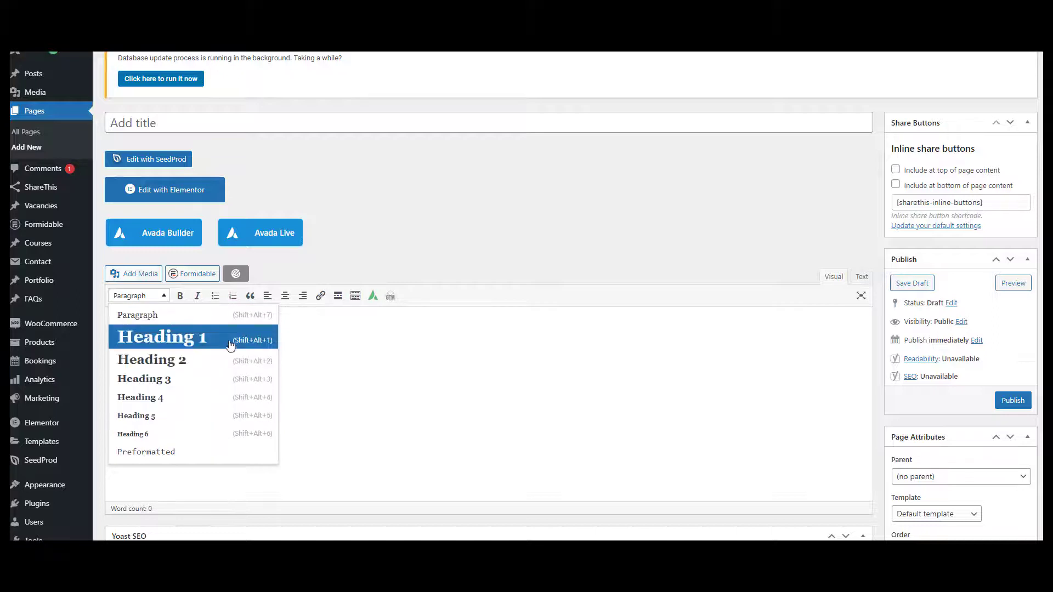
left_click(196, 320)
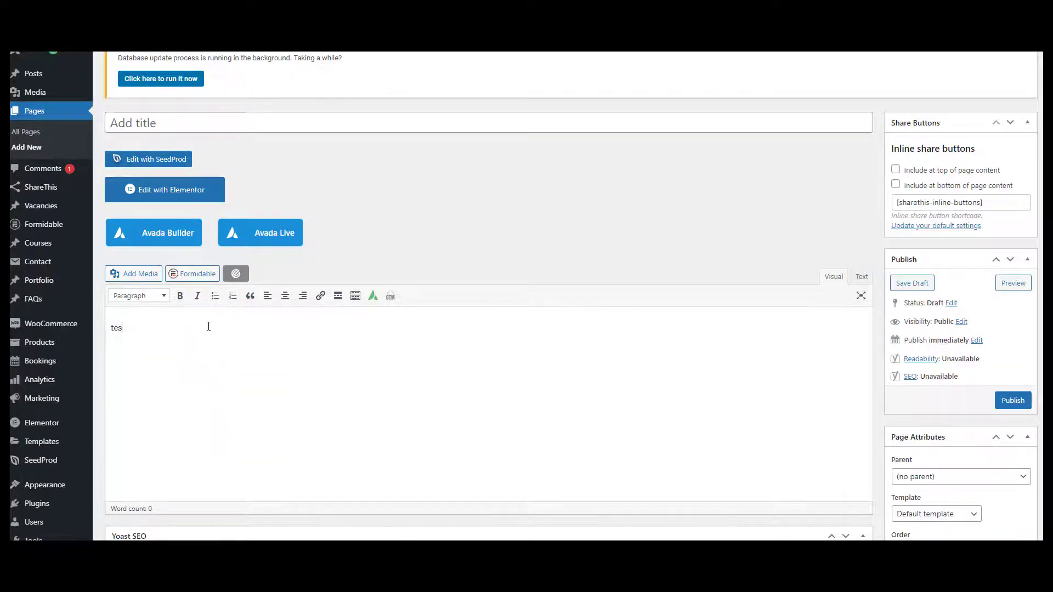
type("tes")
key("BackSpace")
Format the word "text" as Heading 2 and change it to Heading 4
key("ctrl+a")
left_click(131, 296)
left_click(163, 359)
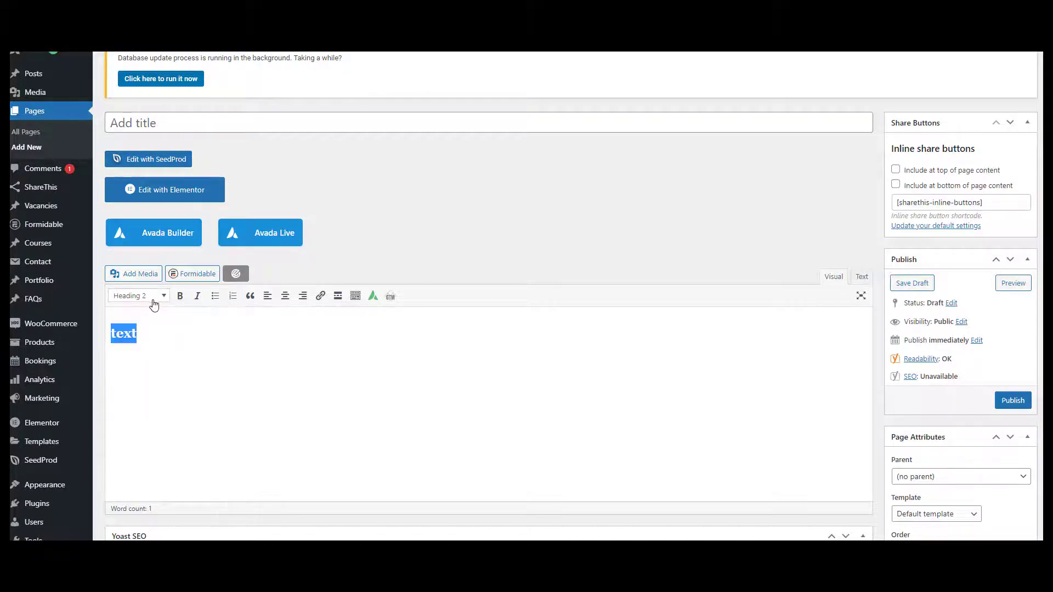
left_click(151, 296)
left_click(165, 397)
left_click(324, 376)
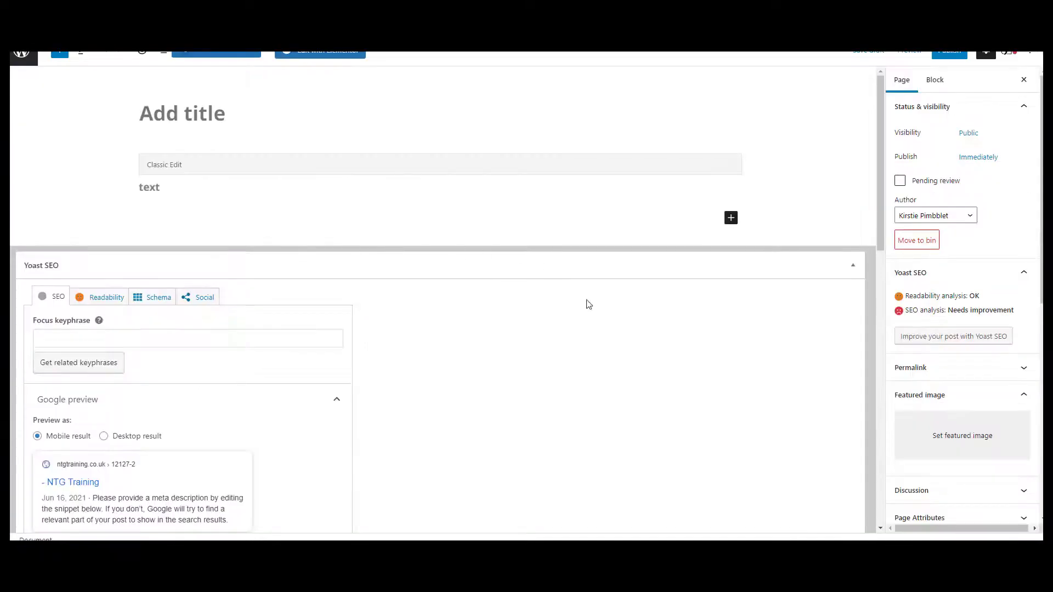
Convert the classic block containing "text" to blocks and add a Heading block below it
left_click(156, 188)
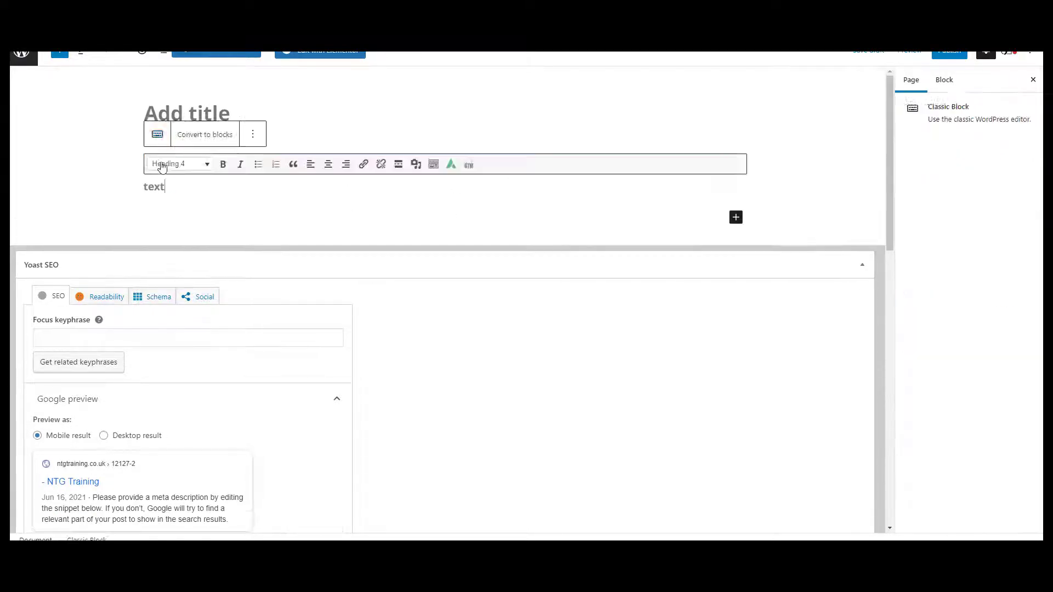
left_click(180, 136)
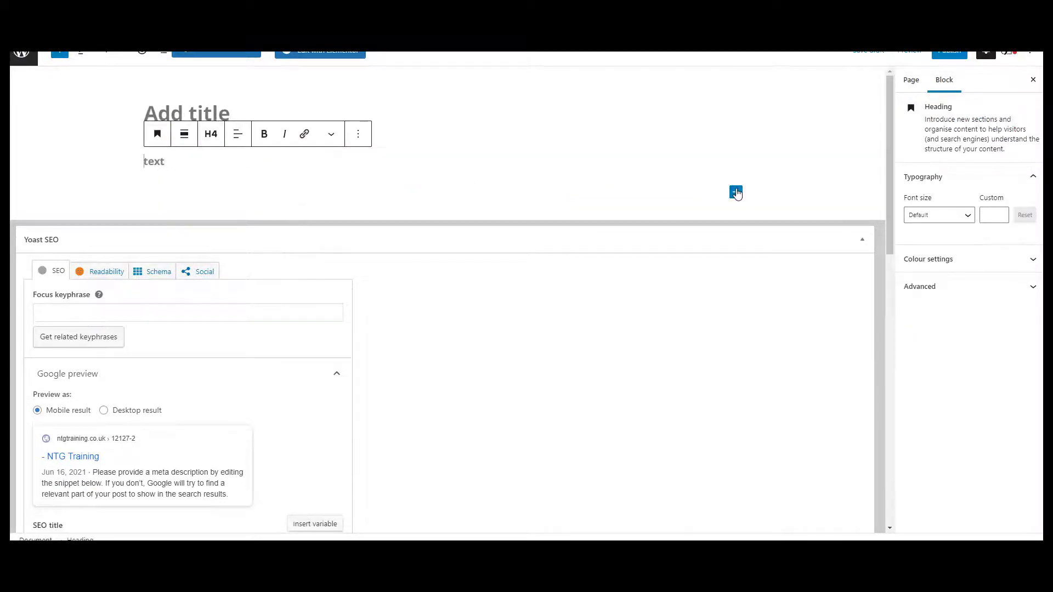
left_click(735, 192)
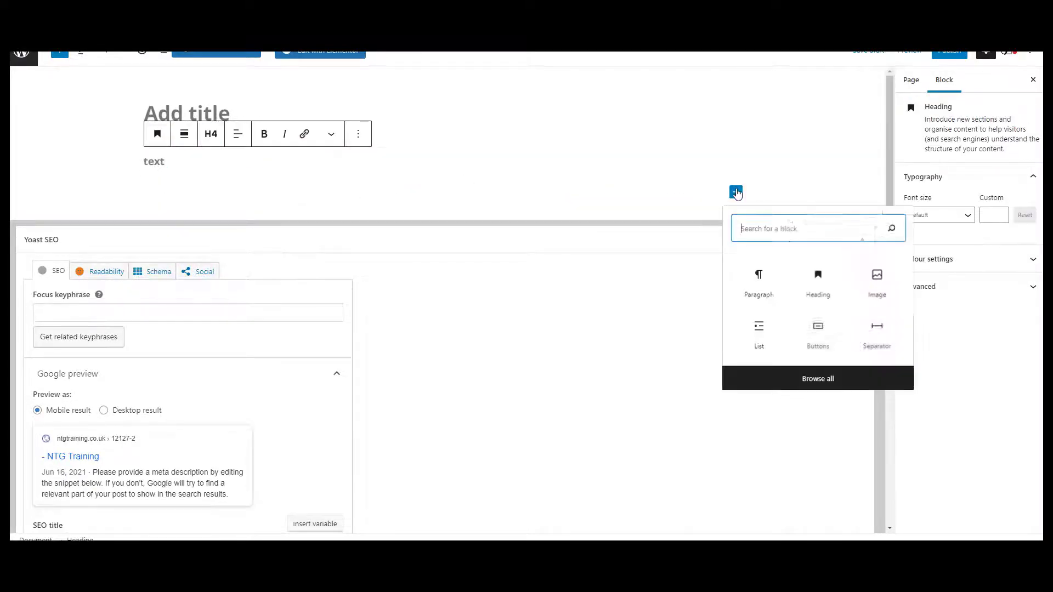
left_click(814, 289)
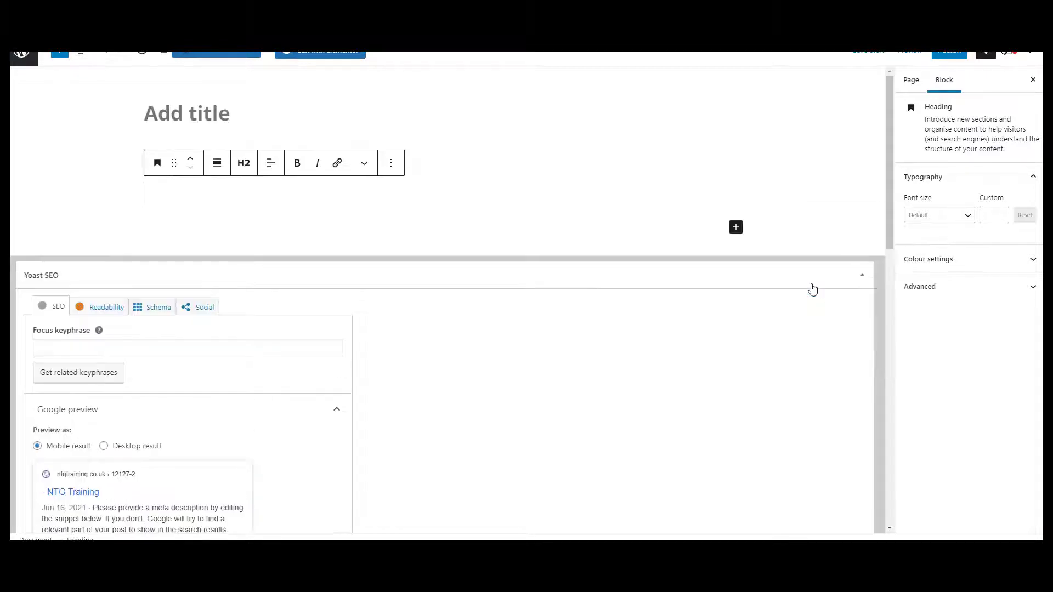
Check the heading level options, keep H2, enter "Here's a sub heading" in the new heading block and start a paragraph below
left_click(246, 164)
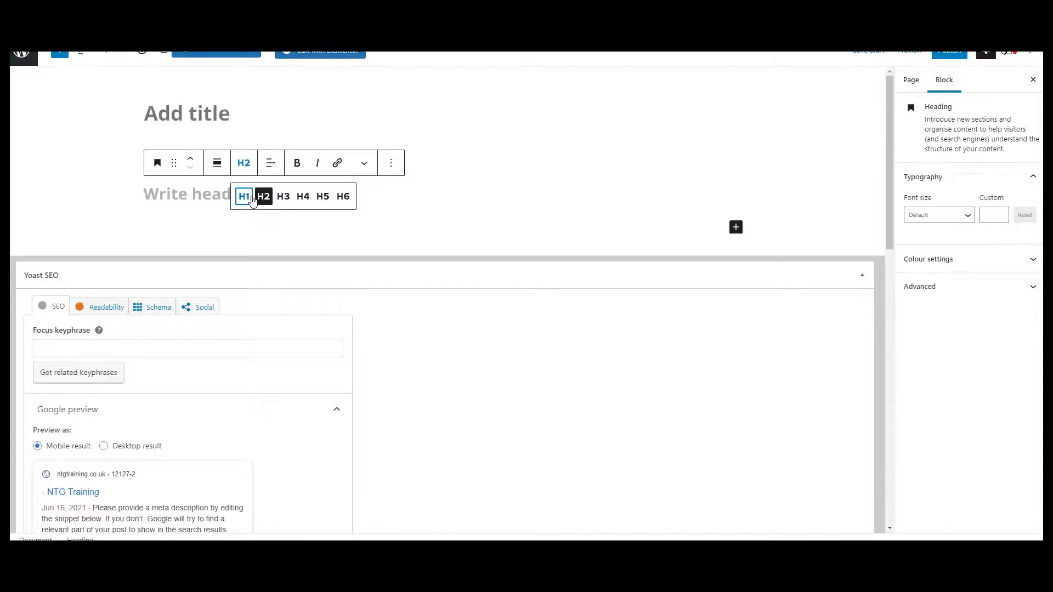
left_click(146, 118)
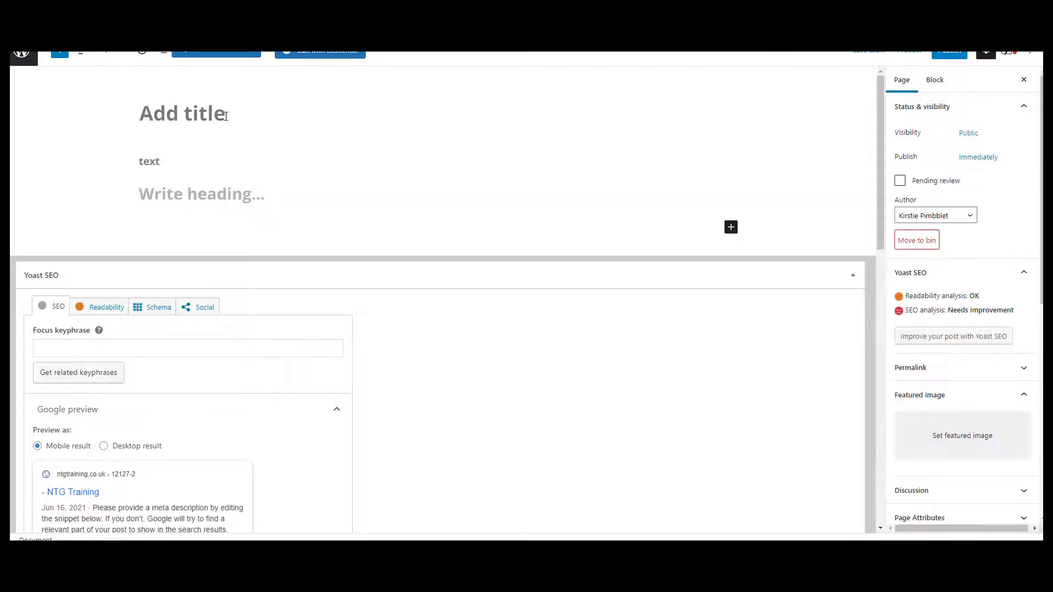
left_click(193, 198)
left_click(243, 163)
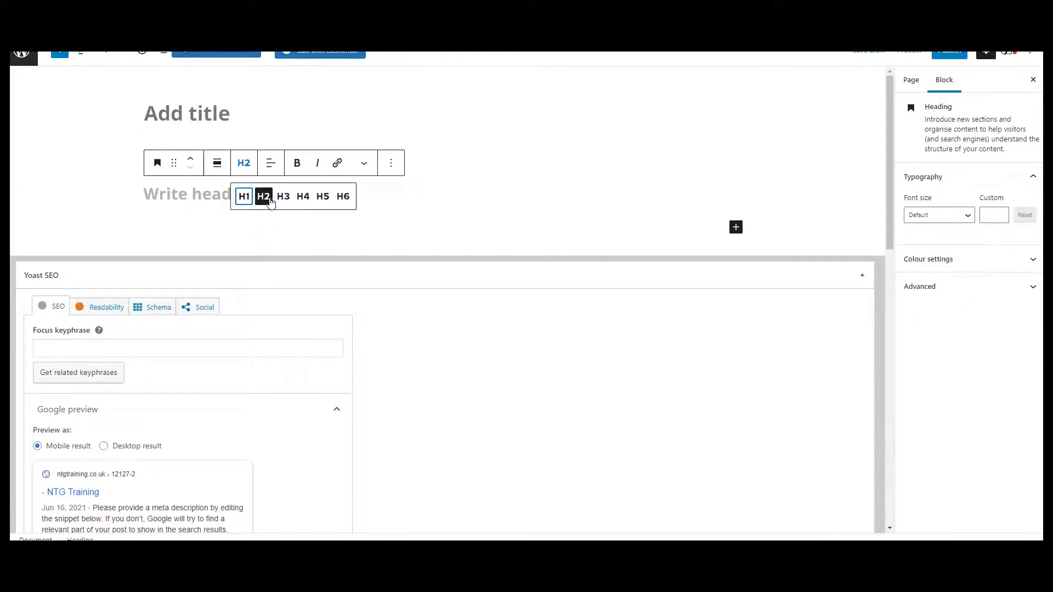
left_click(215, 191)
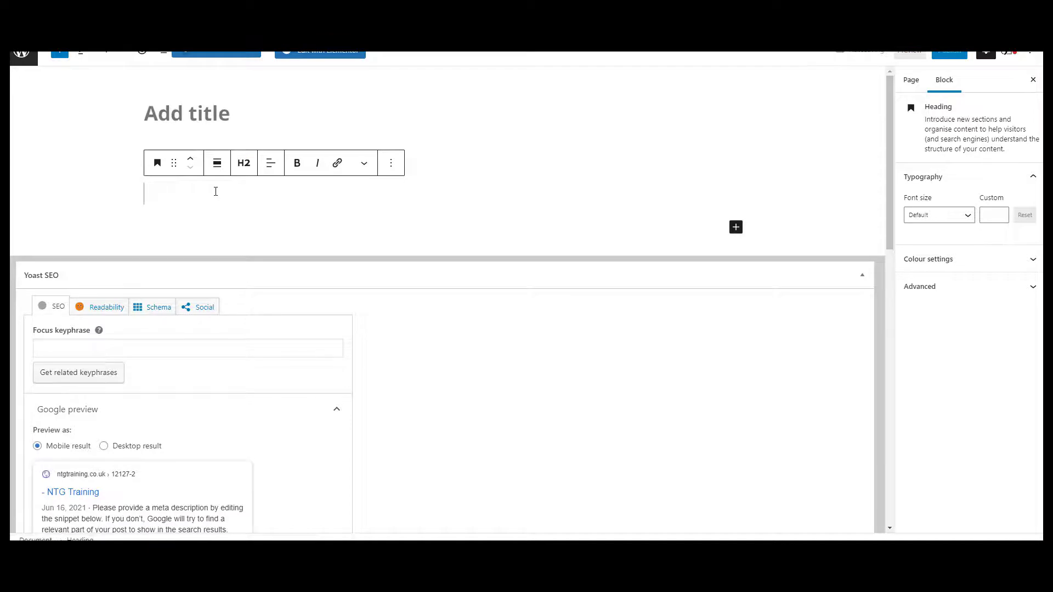
type("Here's a sub head")
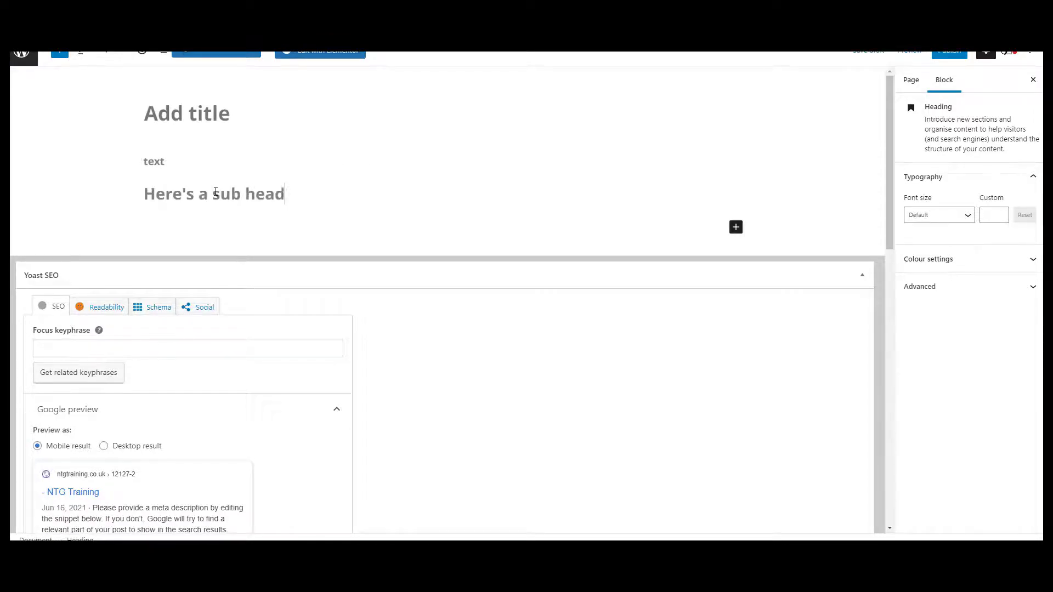
type("ing")
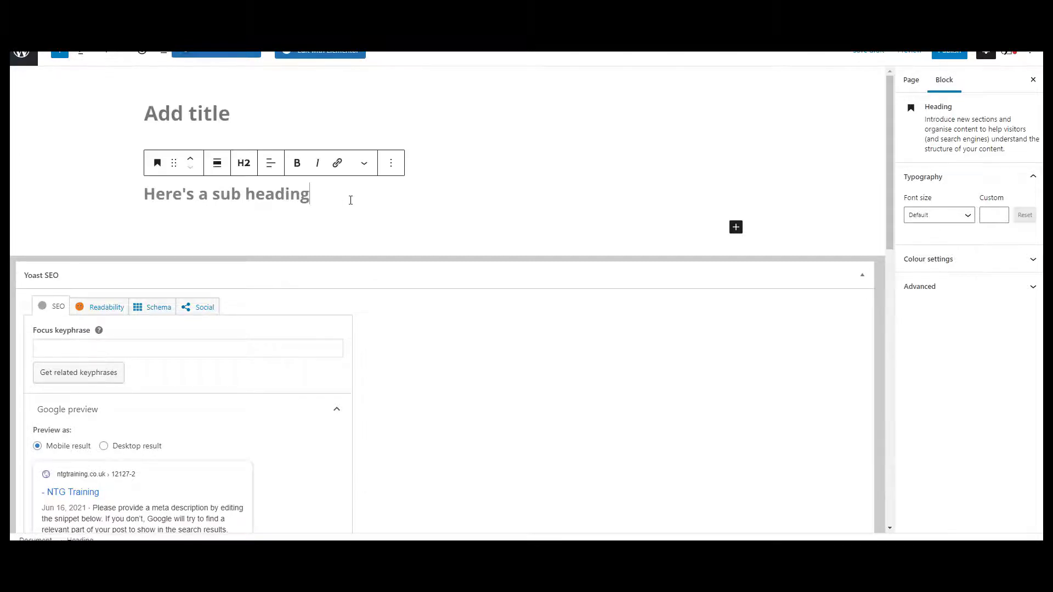
key("Return")
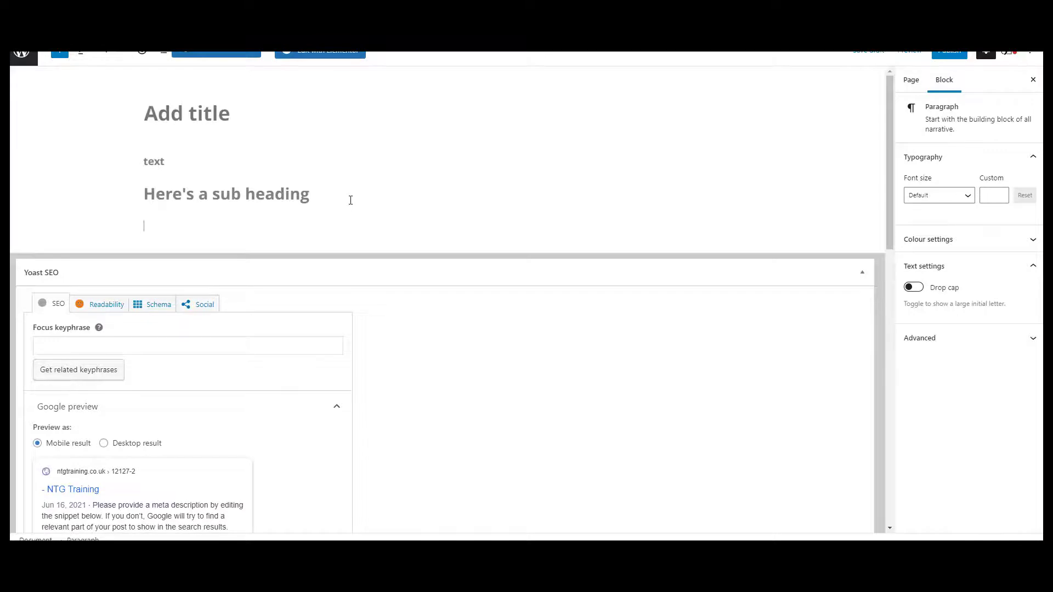
Enter "And another" in the new paragraph and turn it into a level H3 heading
type("And another")
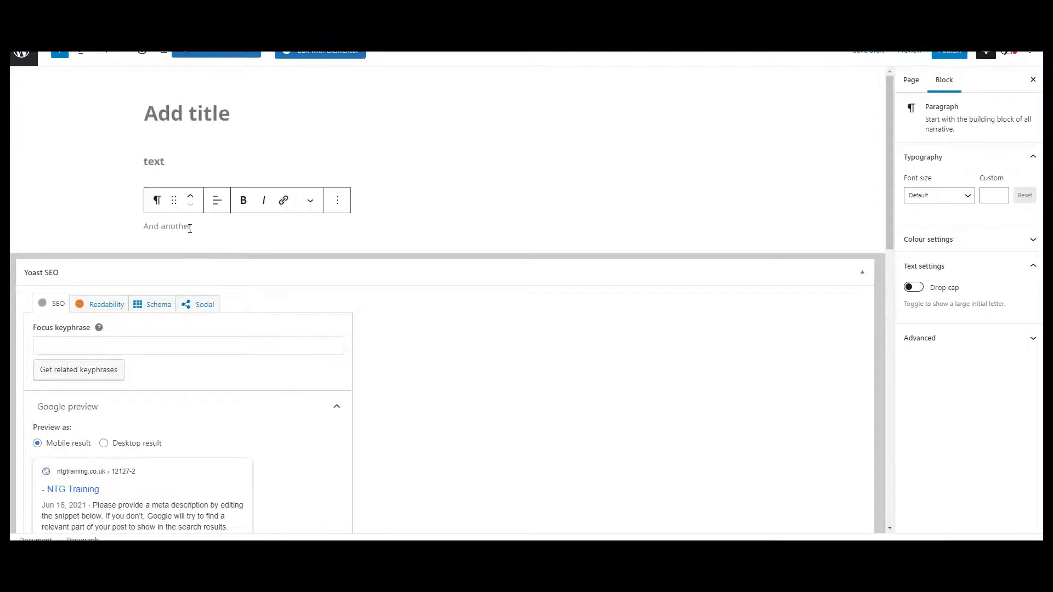
triple_click(189, 227)
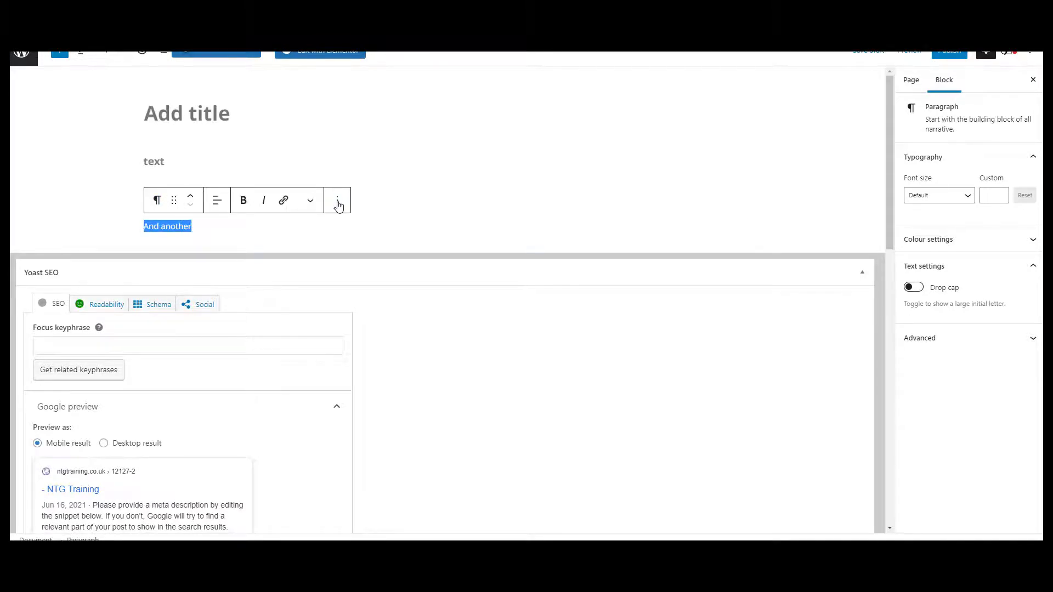
left_click(337, 201)
left_click(337, 201)
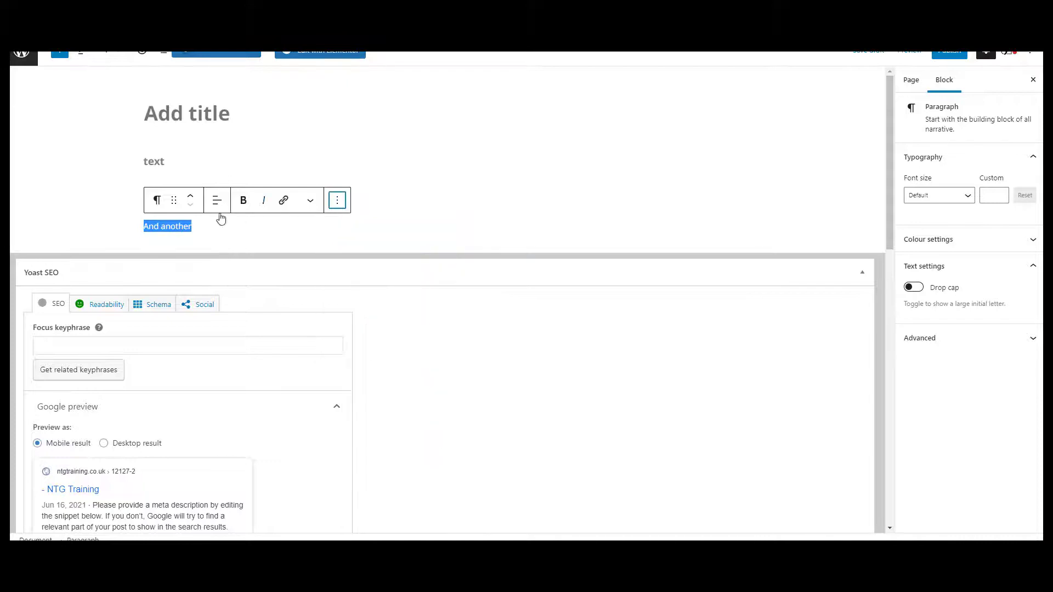
left_click(157, 200)
left_click(207, 256)
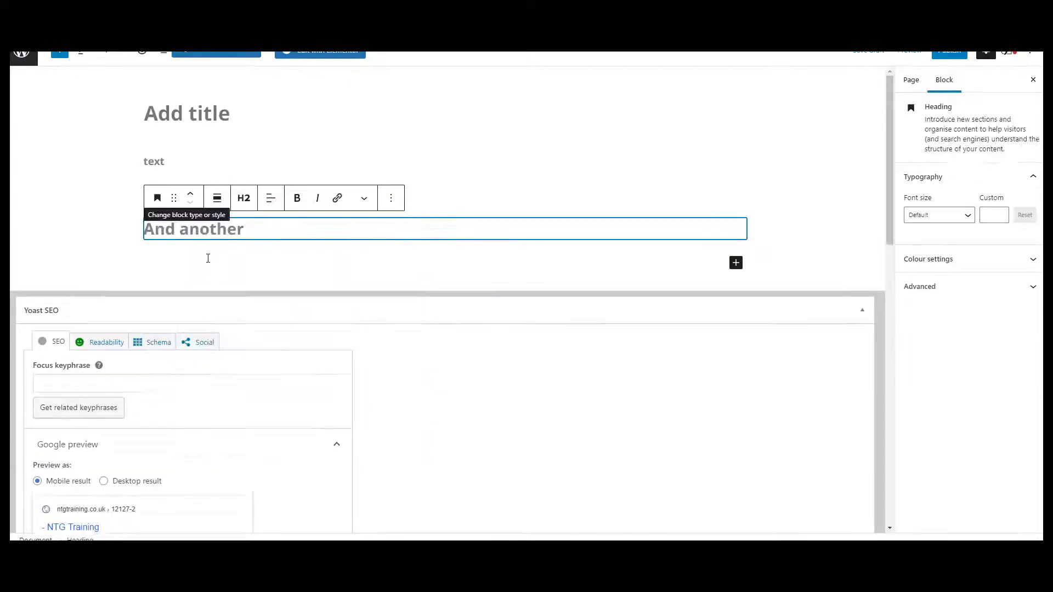
left_click(244, 198)
left_click(283, 231)
left_click(397, 249)
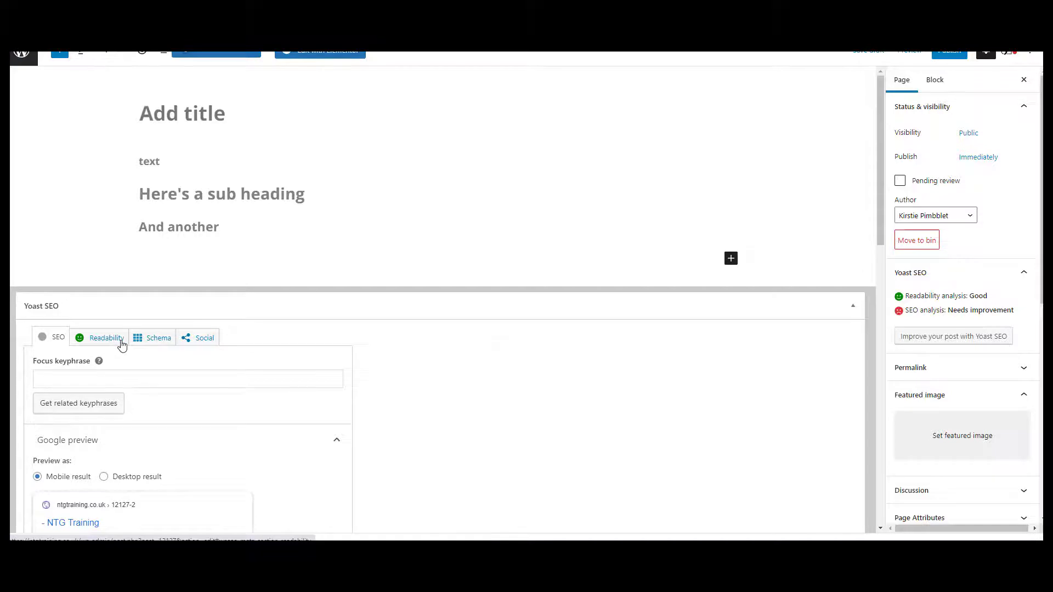
Add an Image block below the "And another" heading and insert Untitled-design-14.png from the media library
left_click(350, 222)
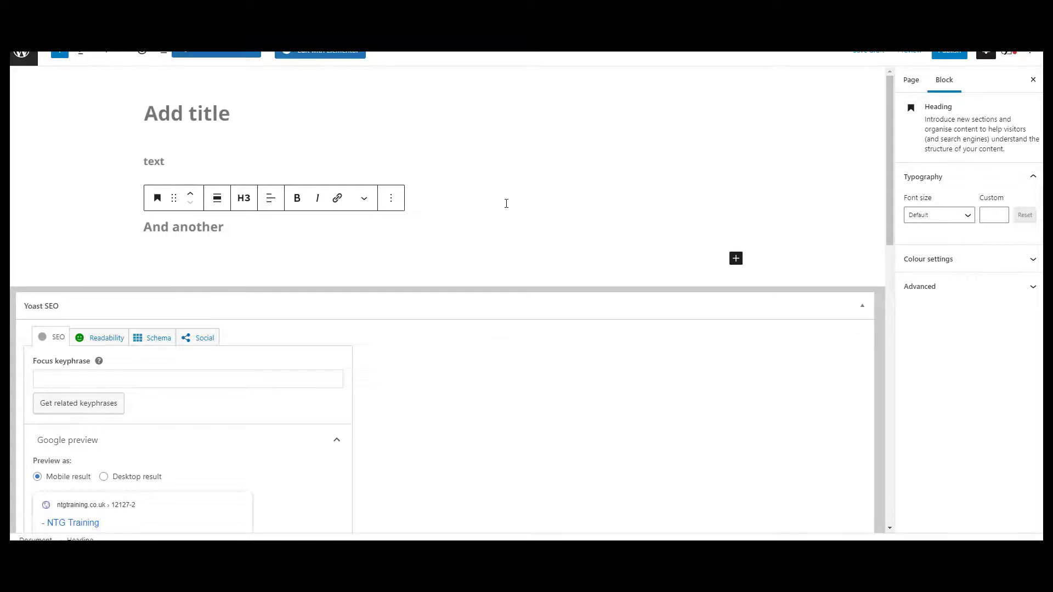
key("Return")
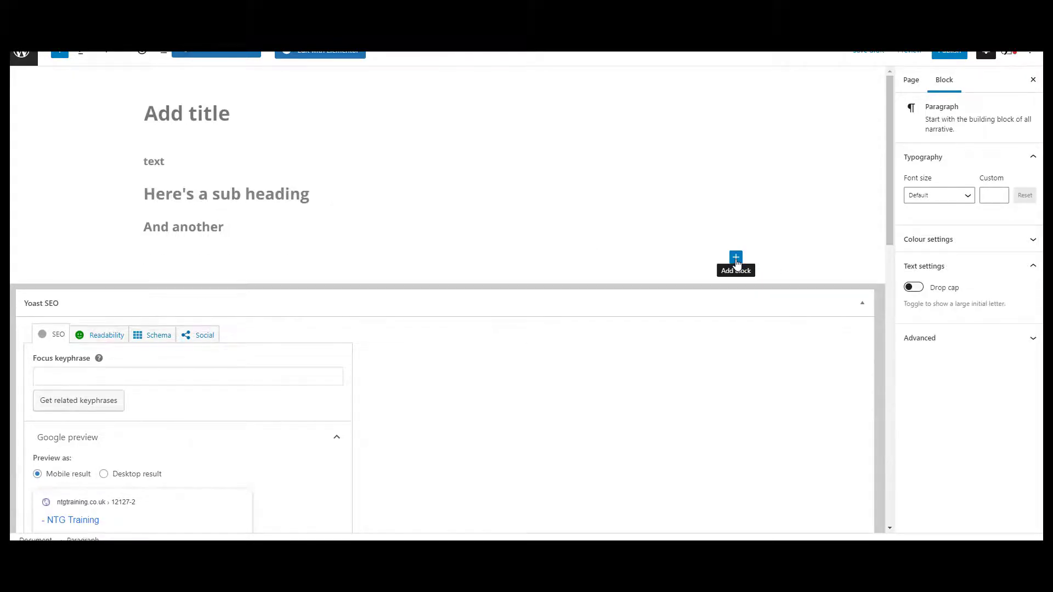
left_click(736, 259)
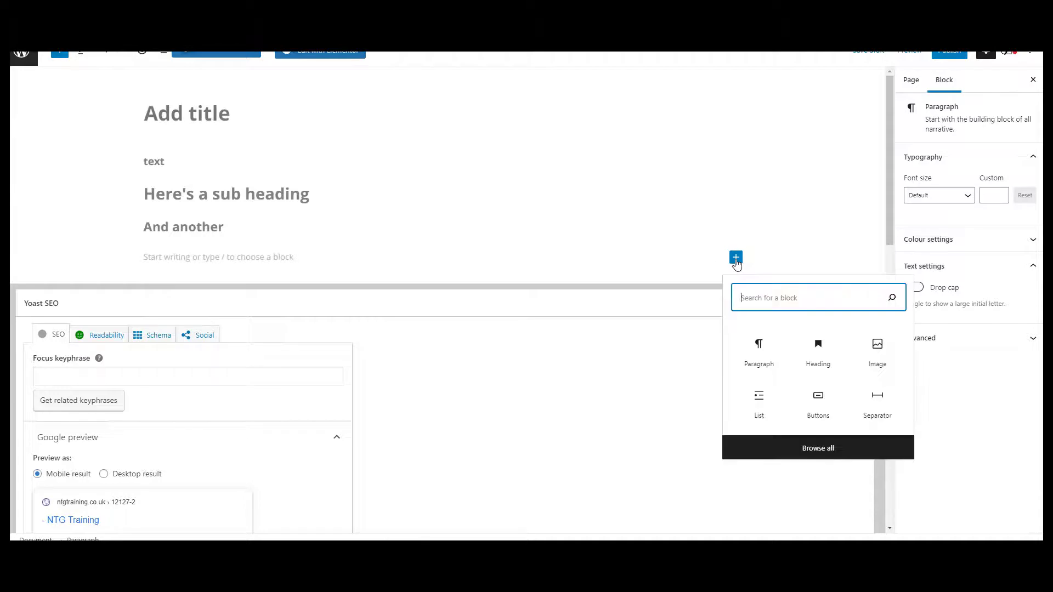
left_click(875, 347)
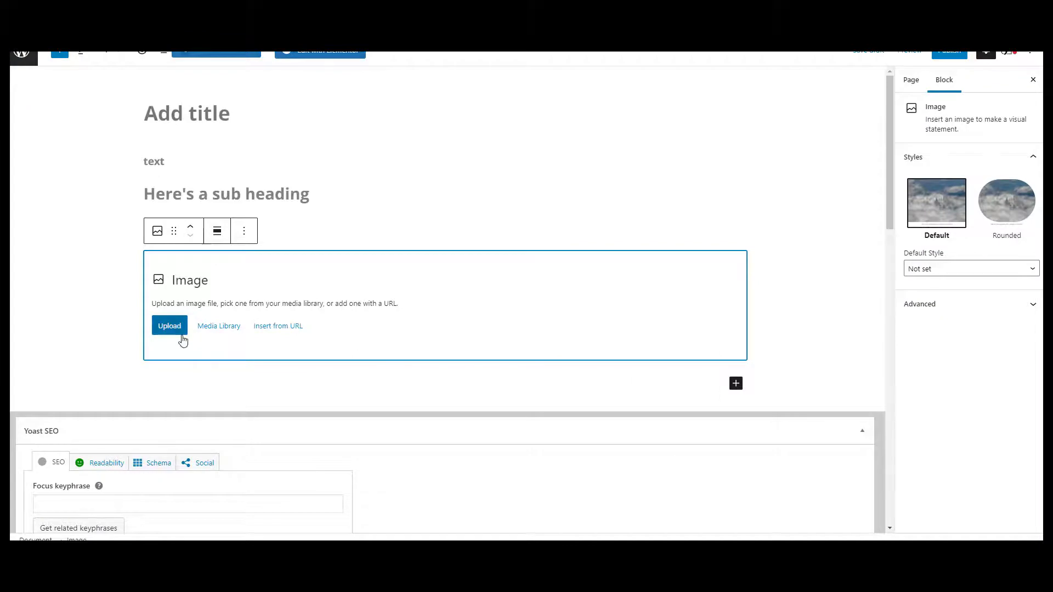
left_click(241, 341)
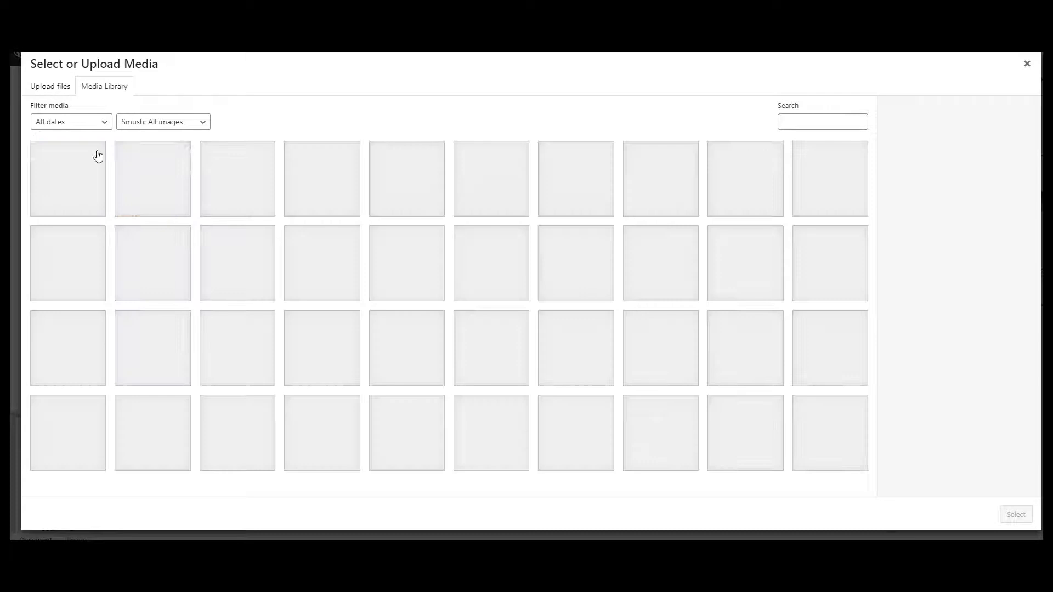
left_click(98, 156)
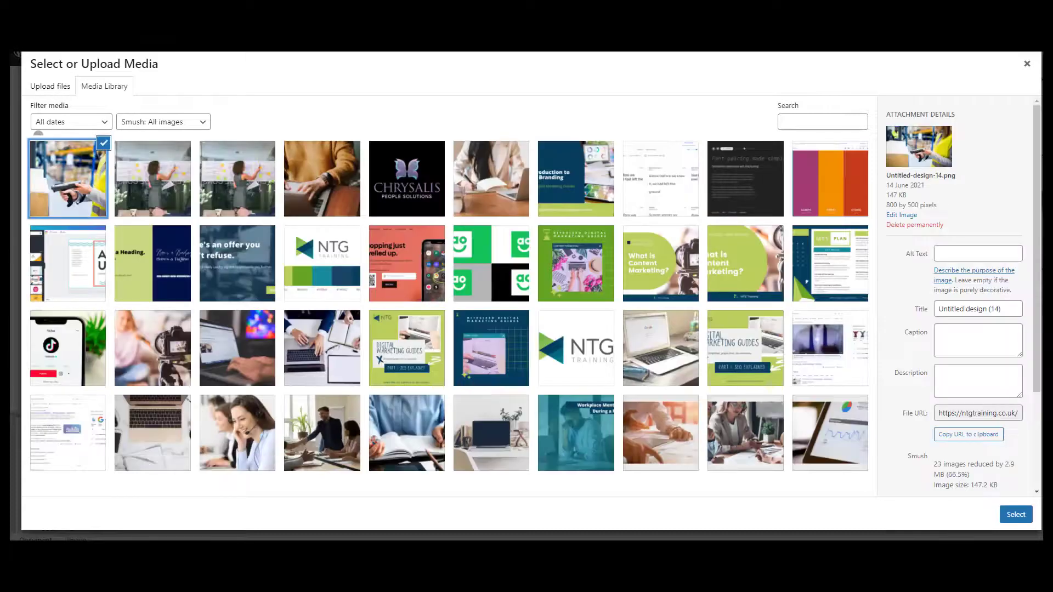
left_click(1016, 514)
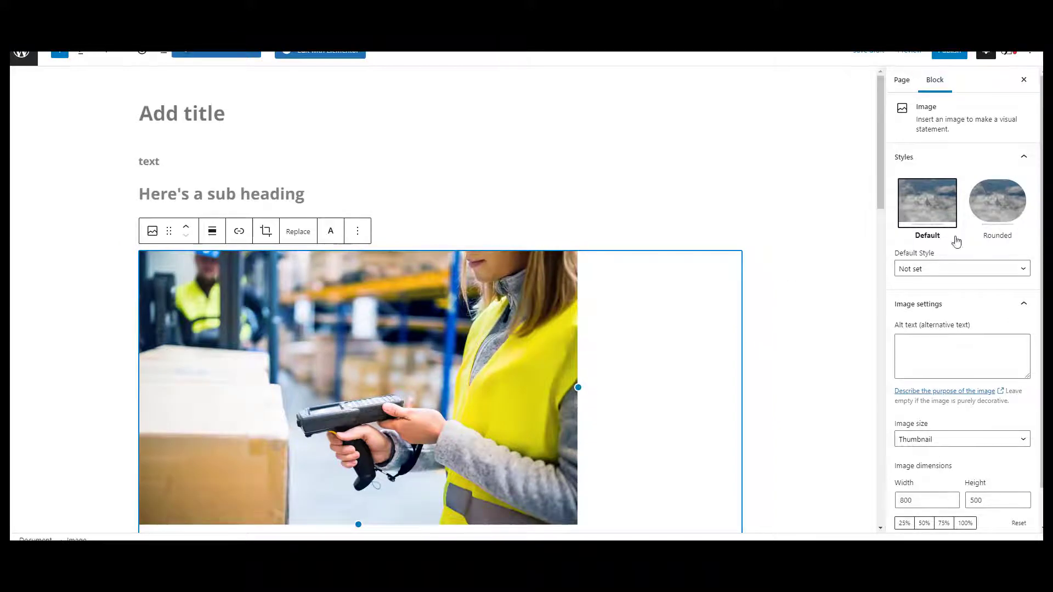
Set the inserted image's alt text to "alt text goes here"
scroll(972, 358, "down", 1)
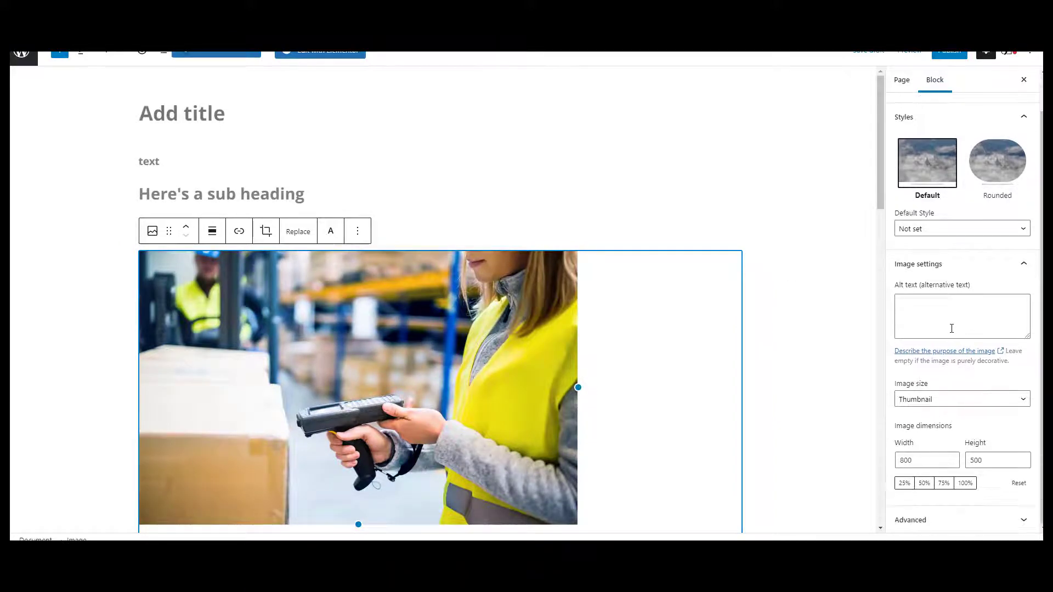
left_click(930, 312)
type("a")
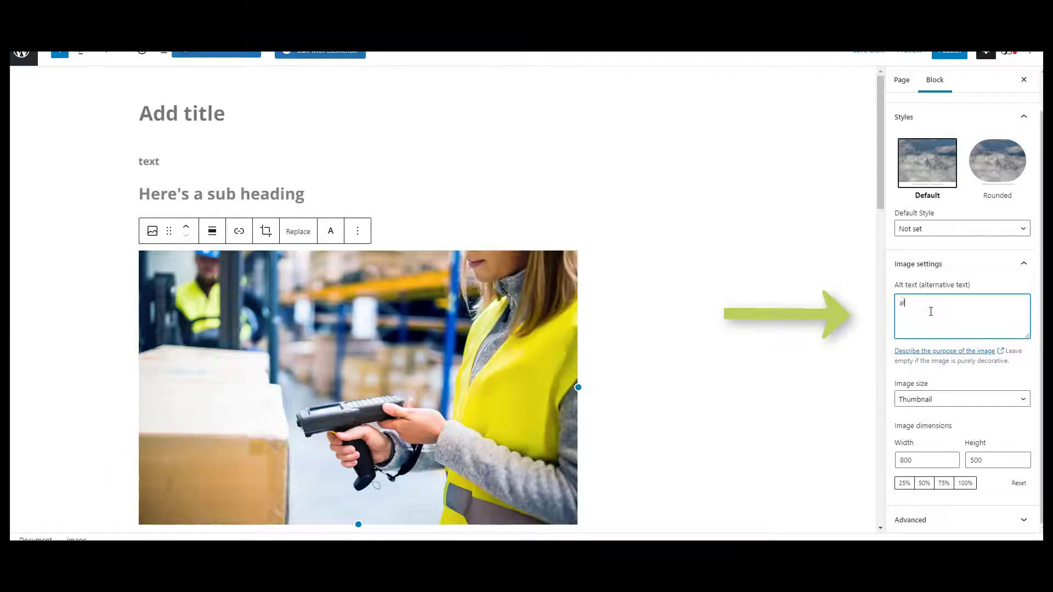
type("lt text goes here")
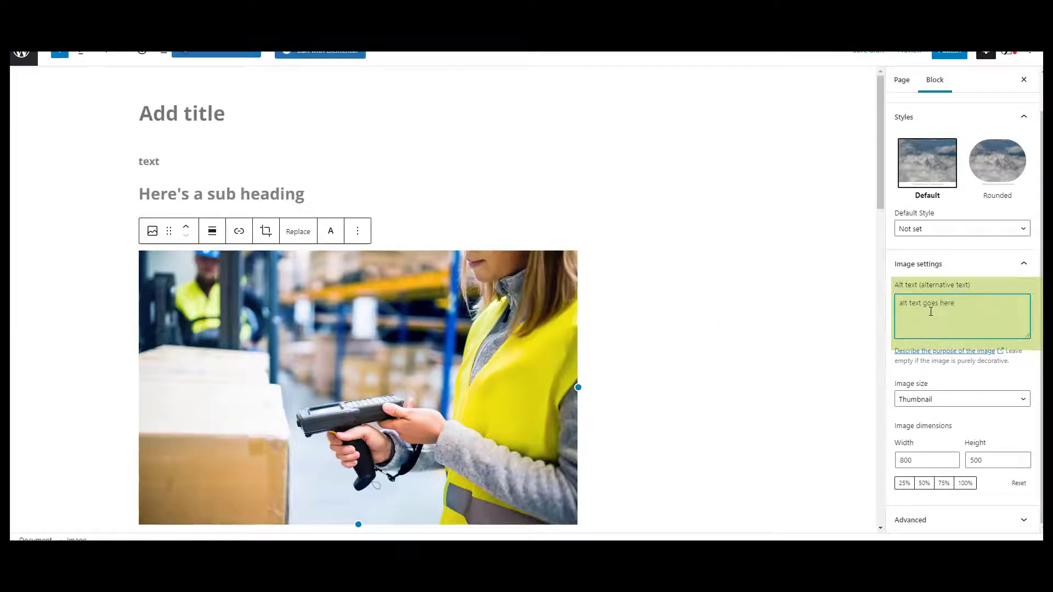
left_click_drag(914, 304, 980, 307)
left_click(981, 308)
Expand Yoast's SEO analysis and examine the listed problems and improvements, especially the text length recommendation
scroll(849, 353, "down", 1)
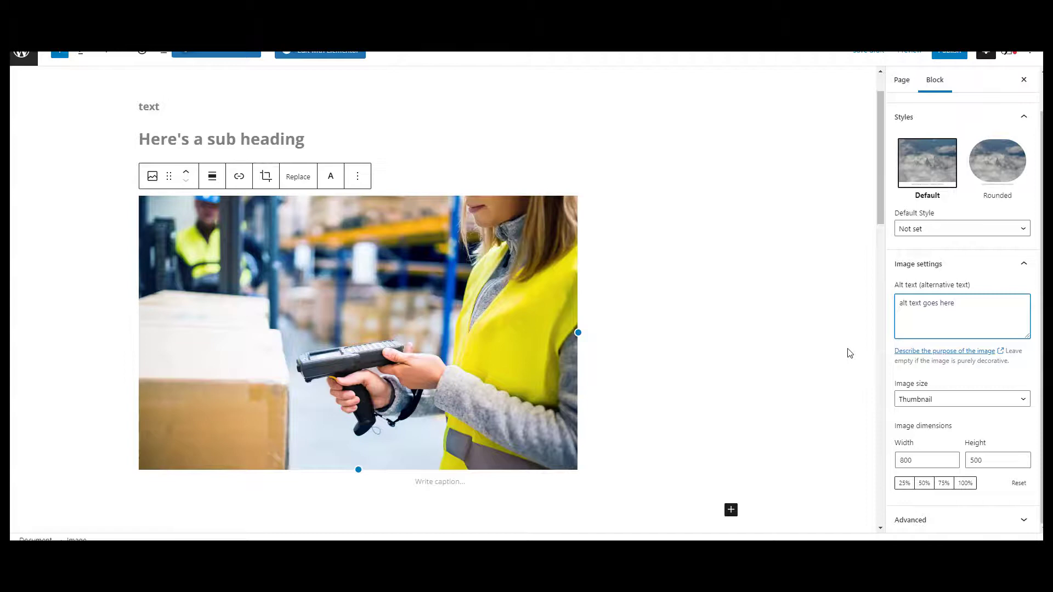
scroll(850, 353, "down", 8)
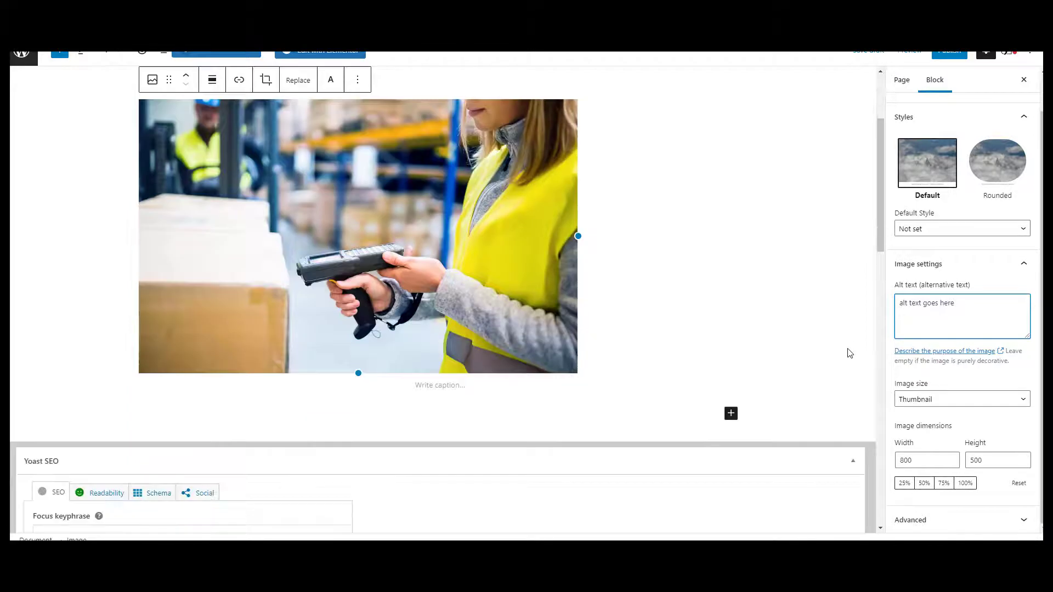
scroll(849, 353, "down", 6)
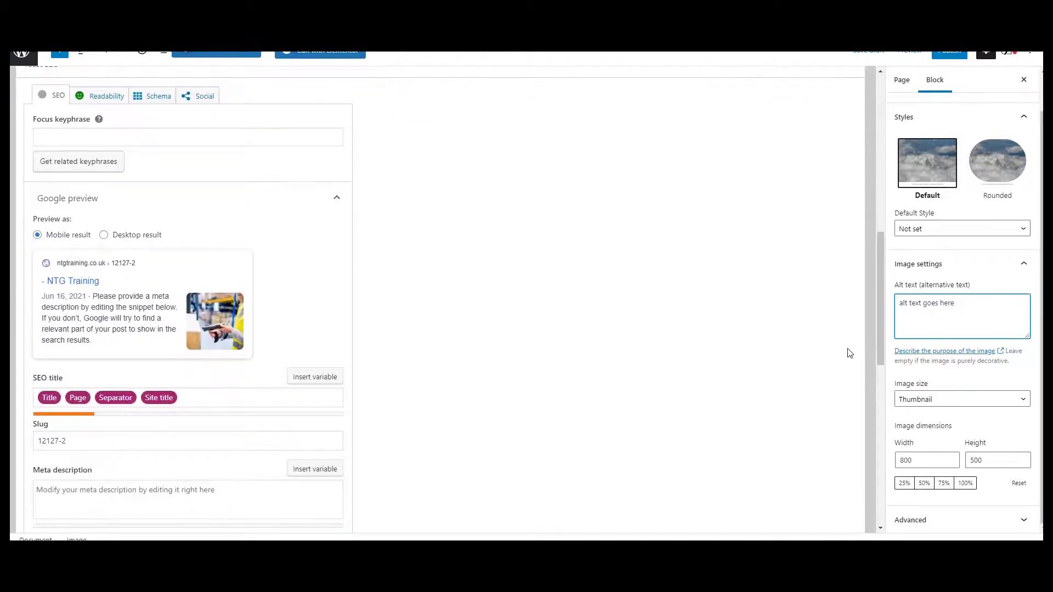
scroll(849, 353, "up", 4)
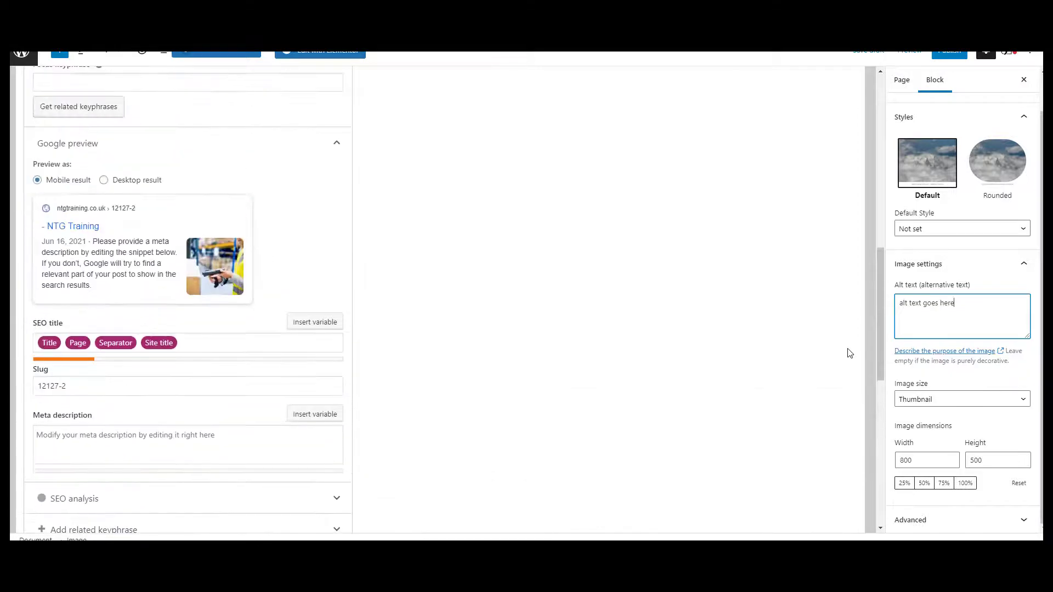
left_click(322, 500)
scroll(538, 364, "down", 4)
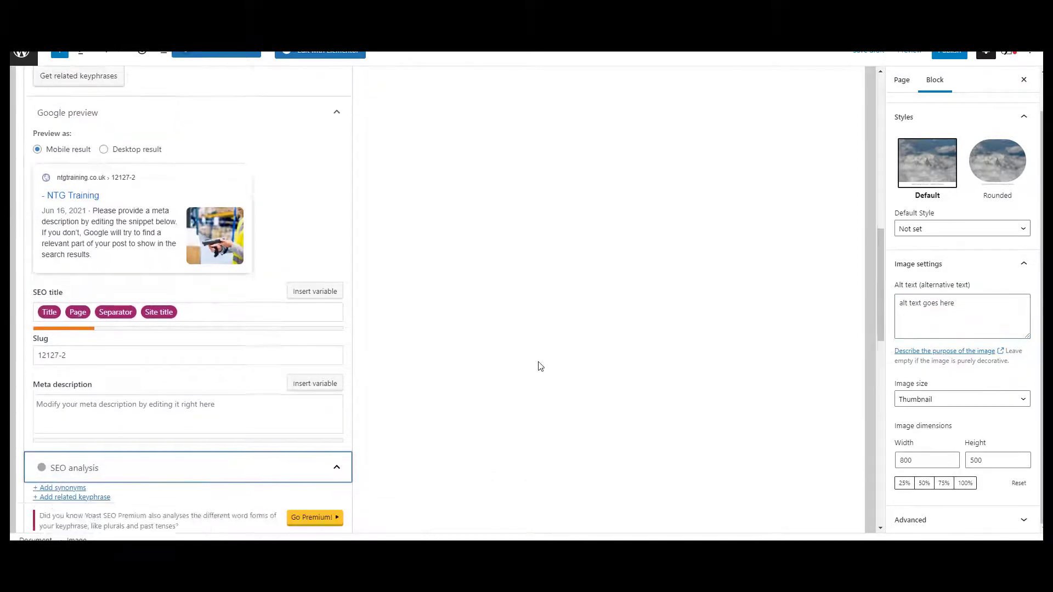
scroll(540, 366, "down", 3)
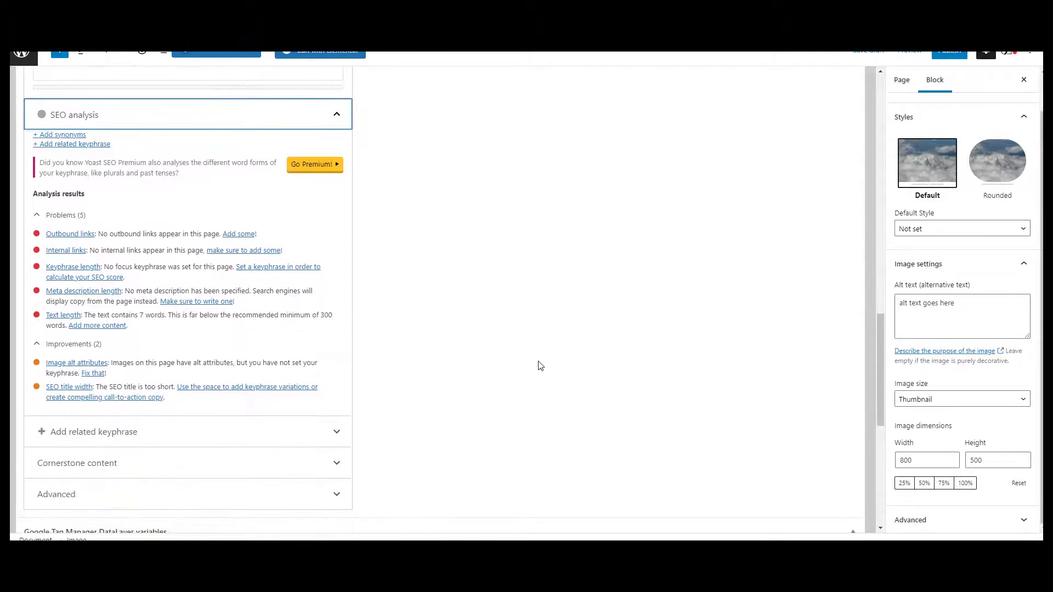
left_click_drag(131, 326, 50, 312)
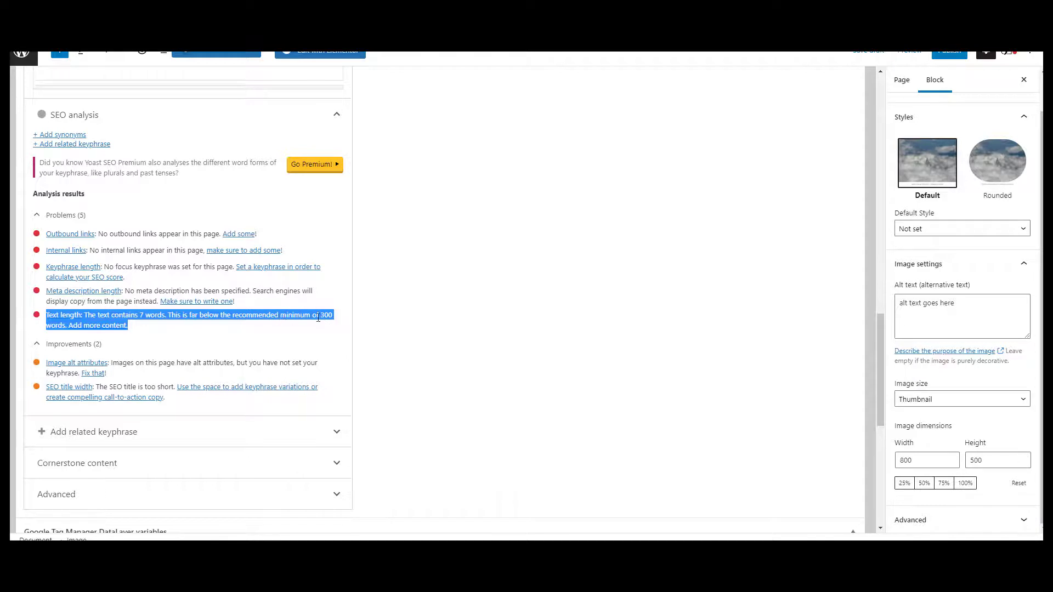
left_click(409, 335)
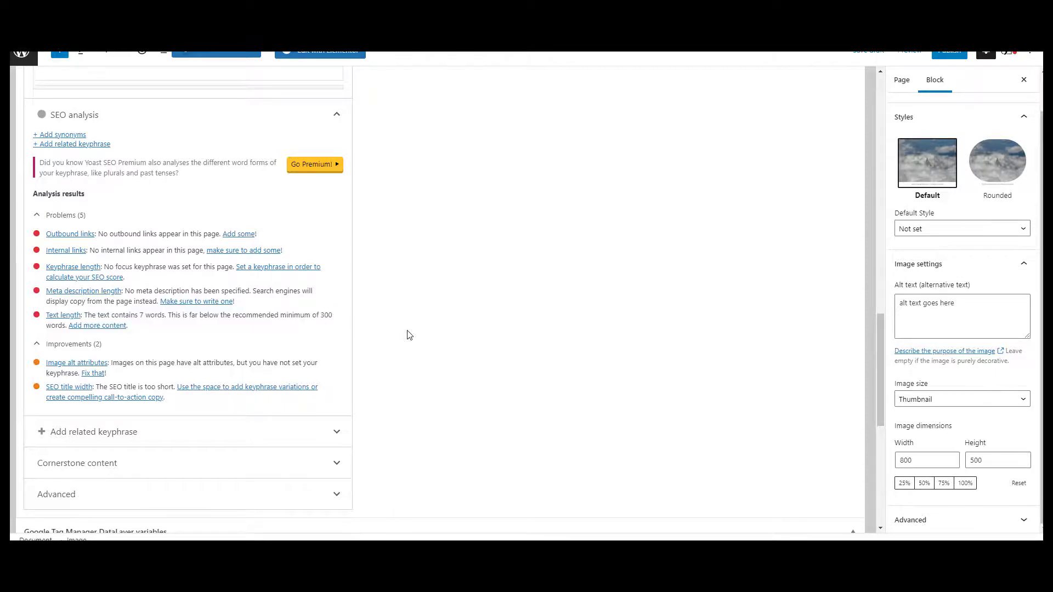
scroll(409, 335, "up", 15)
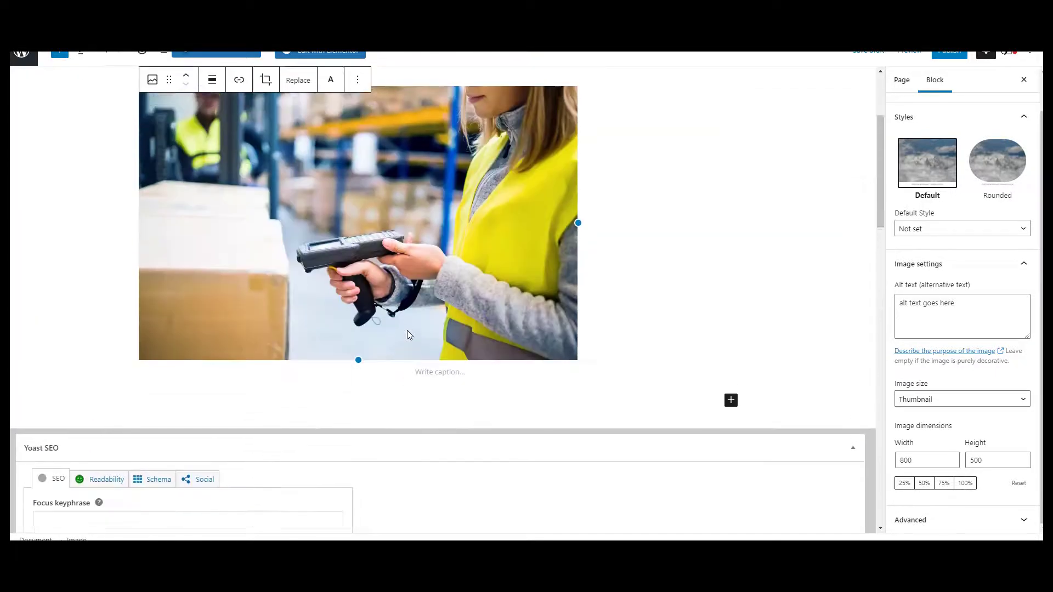
scroll(408, 335, "up", 3)
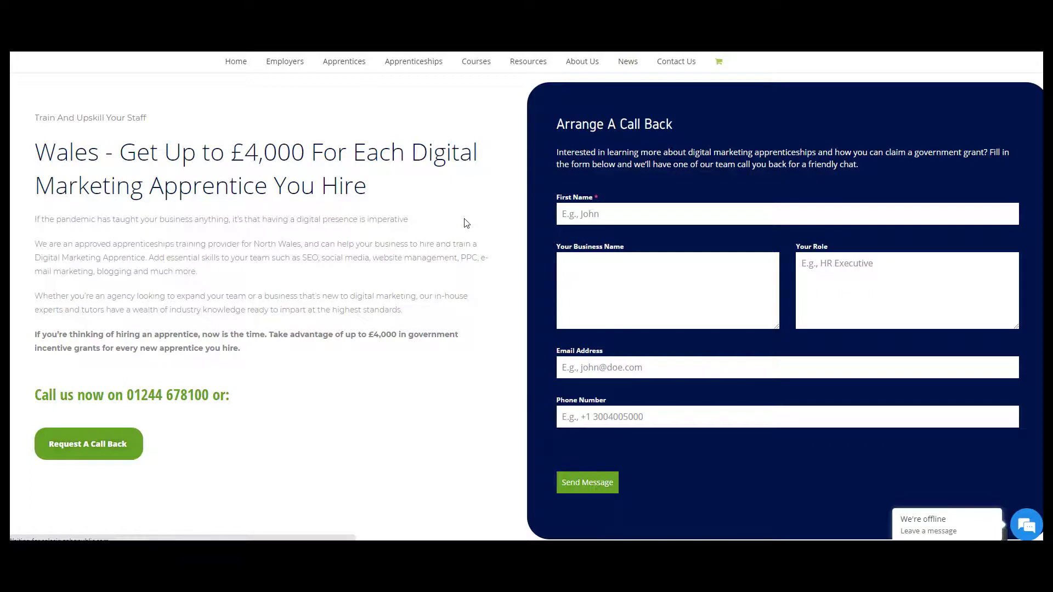
Browse the NTG Training website's landing page, blog listing and the "Bitesized Digital Marketing Guides – Online Branding" article
scroll(464, 222, "down", 5)
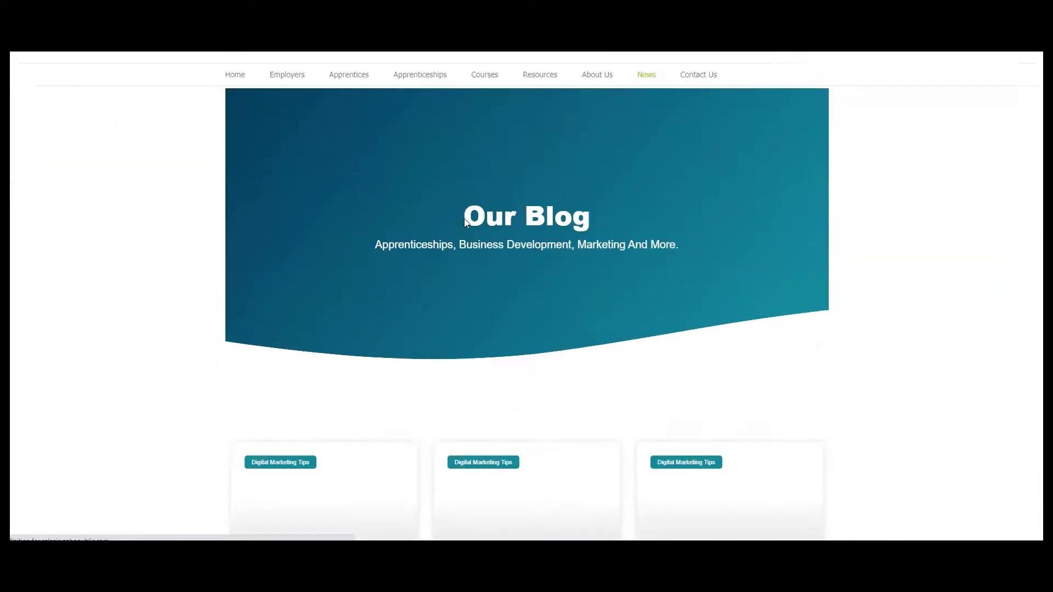
scroll(464, 222, "down", 5)
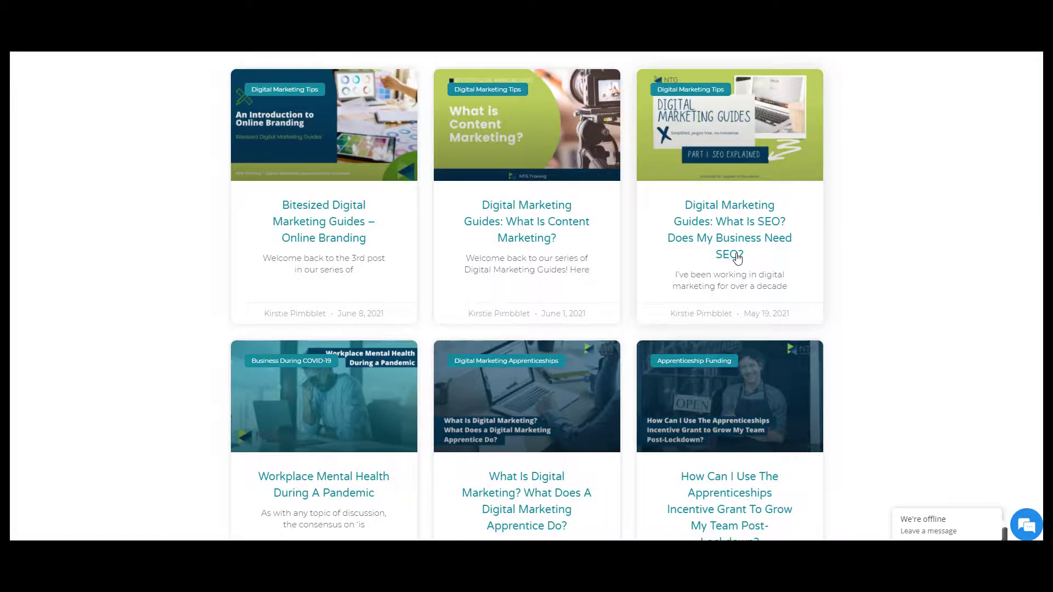
scroll(738, 259, "down", 3)
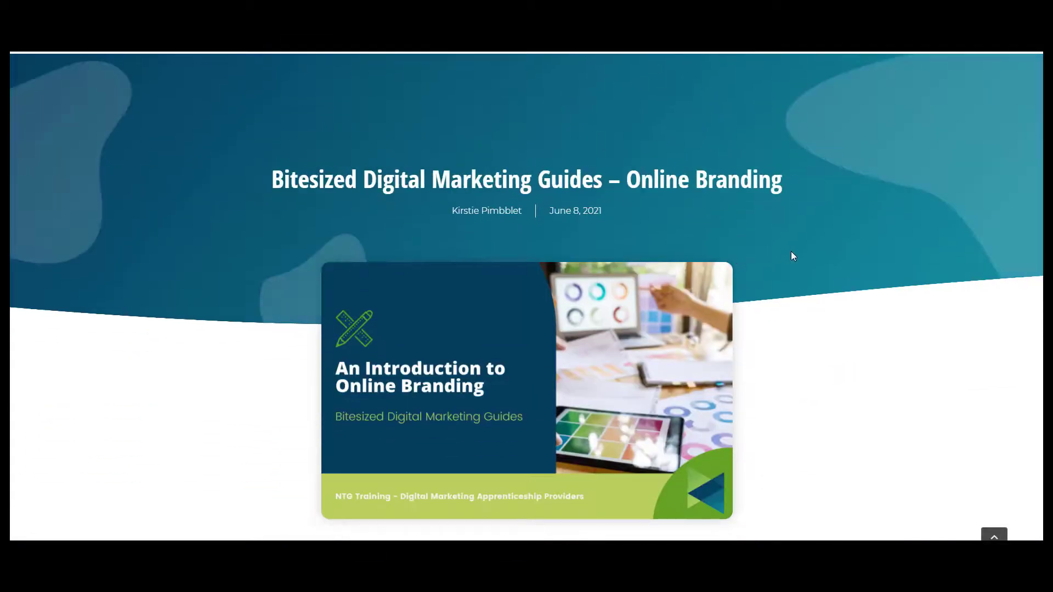
scroll(792, 254, "down", 6)
scroll(793, 256, "down", 3)
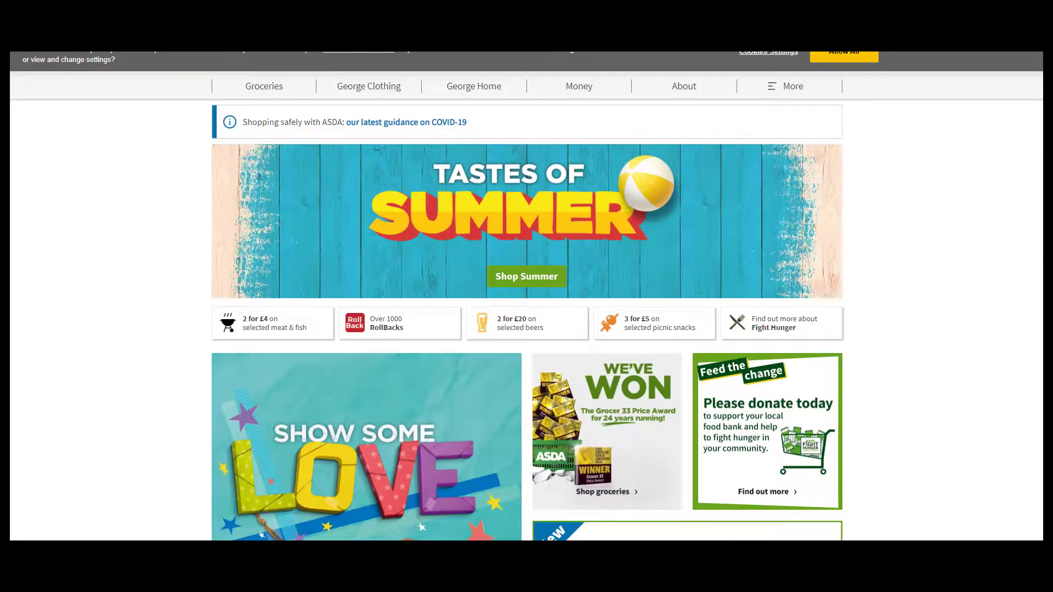
right_click(113, 58)
left_click(146, 73)
left_click(548, 142)
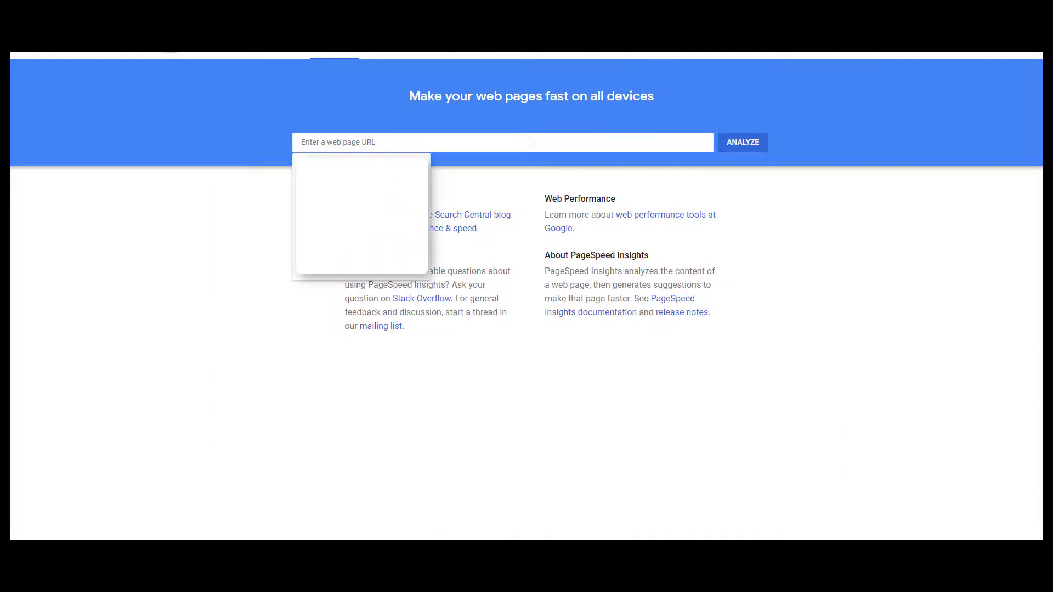
type("https://www.asda.com/")
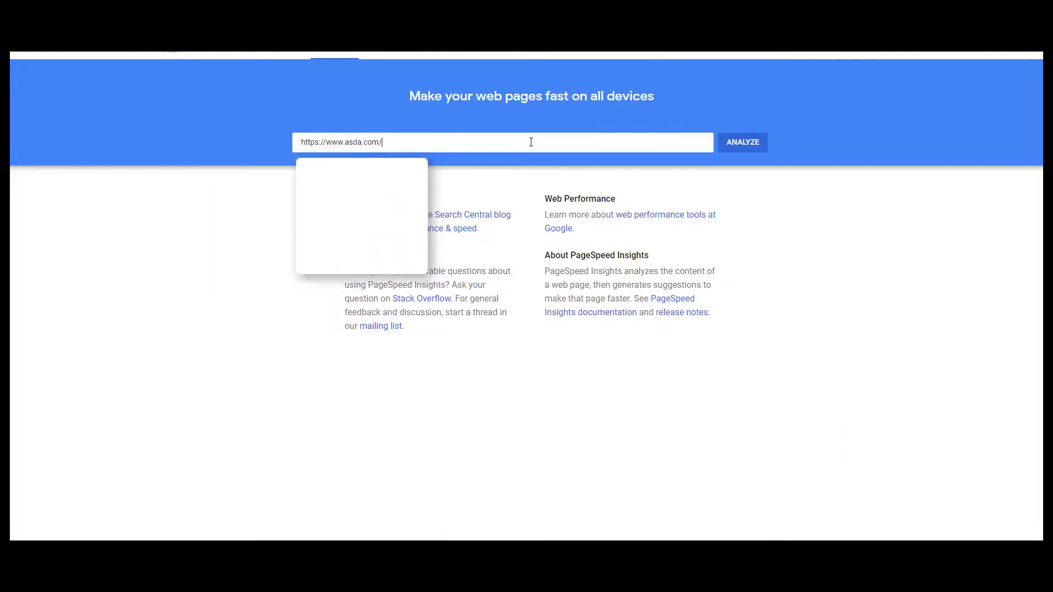
left_click(742, 142)
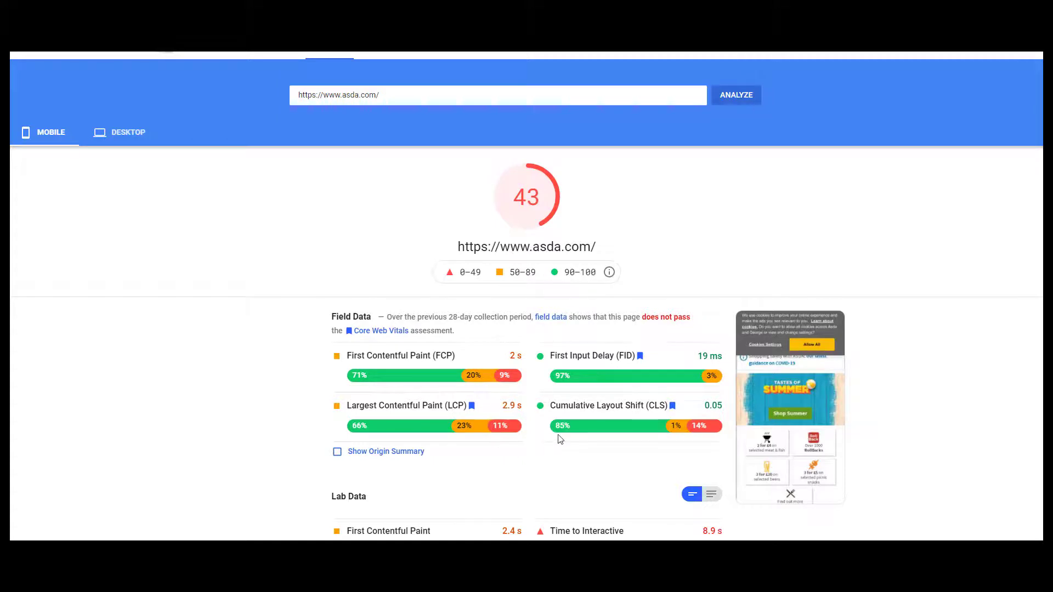
scroll(559, 439, "down", 2)
scroll(559, 438, "up", 2)
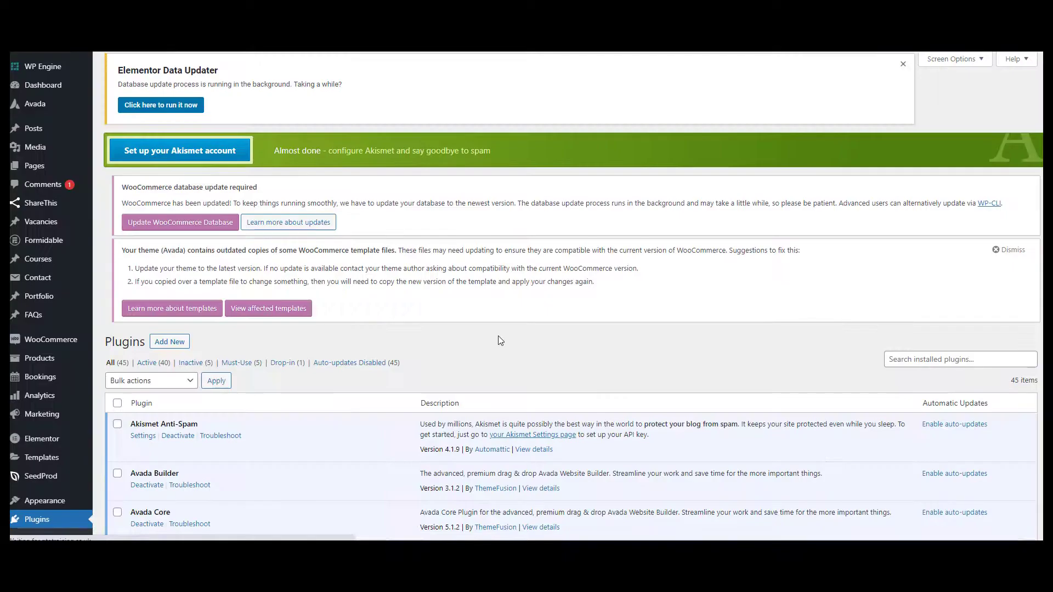
Examine the list of installed plugins down to the WooCommerce and WP Cerber entries, and locate Smush Pro
scroll(499, 340, "down", 5)
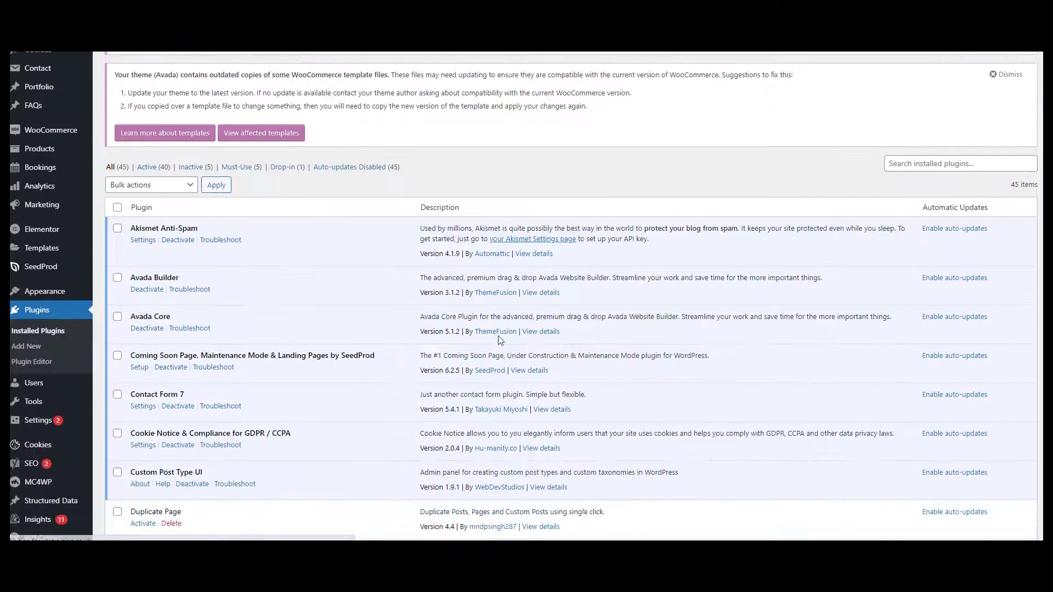
scroll(499, 340, "down", 8)
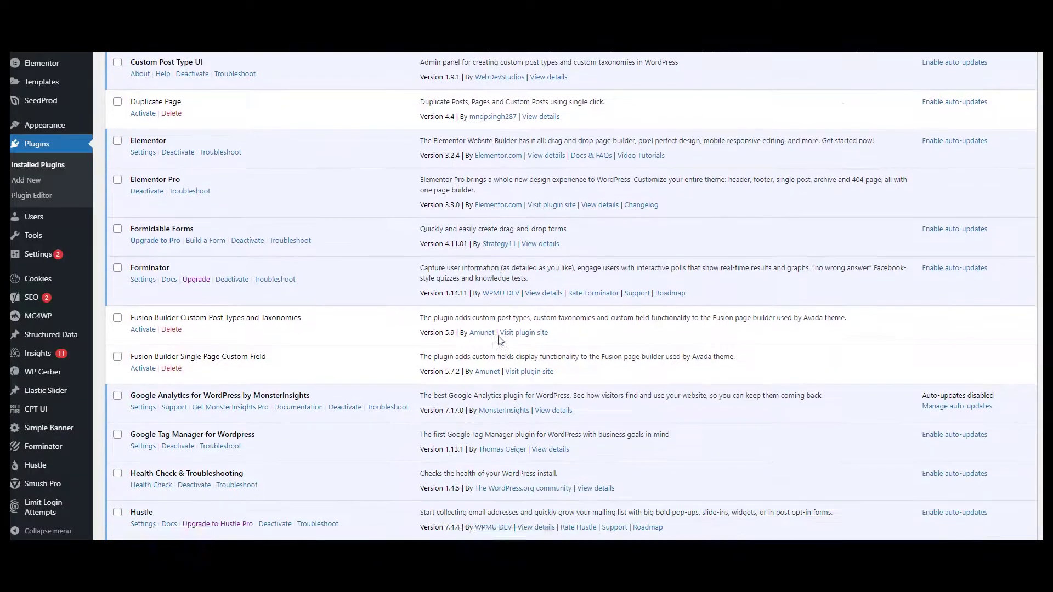
scroll(500, 340, "down", 5)
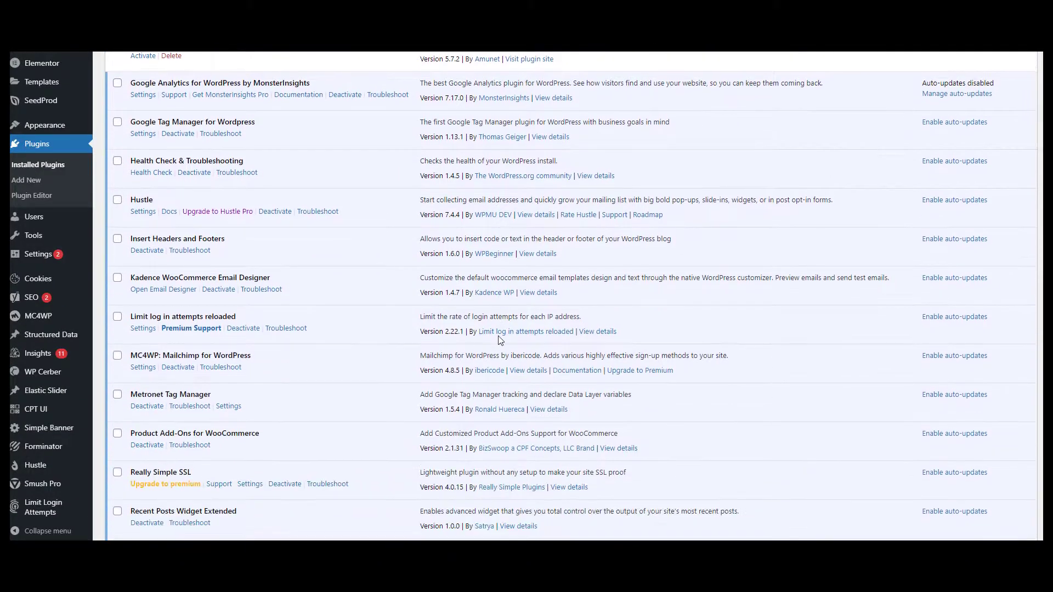
scroll(500, 340, "down", 5)
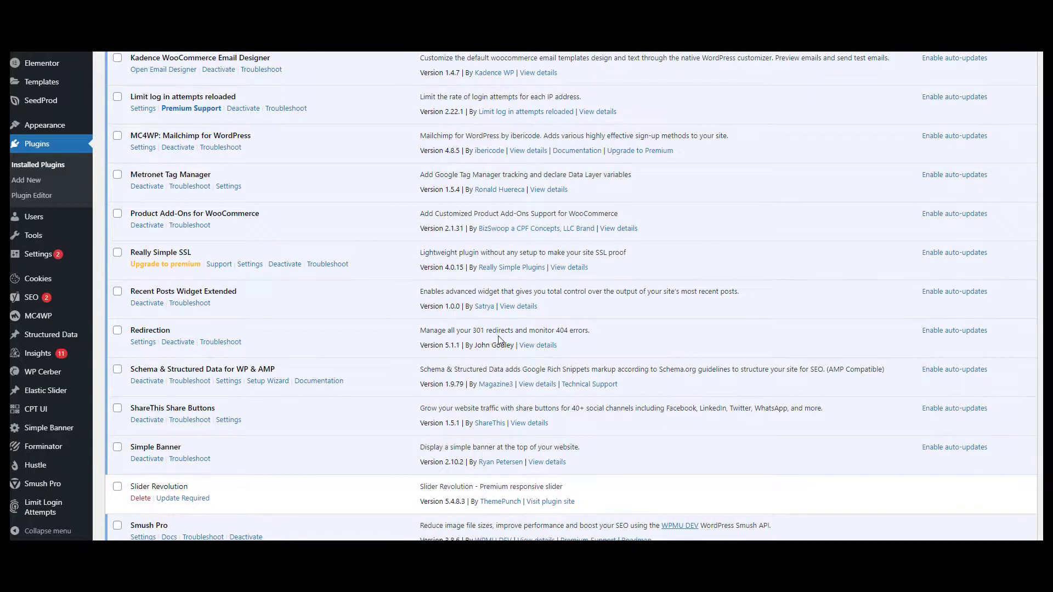
scroll(499, 340, "down", 4)
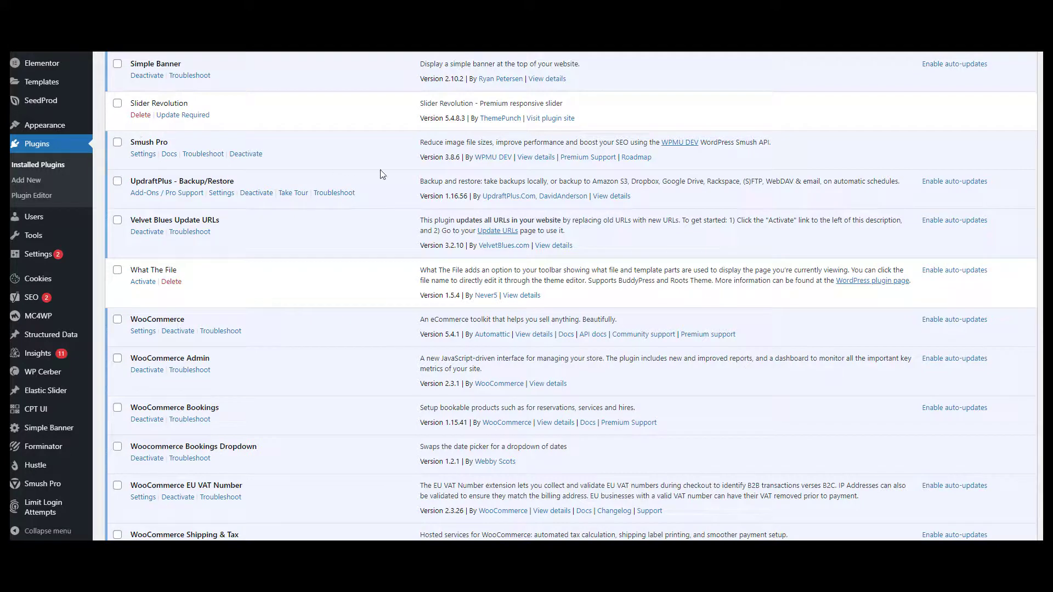
scroll(350, 274, "down", 2)
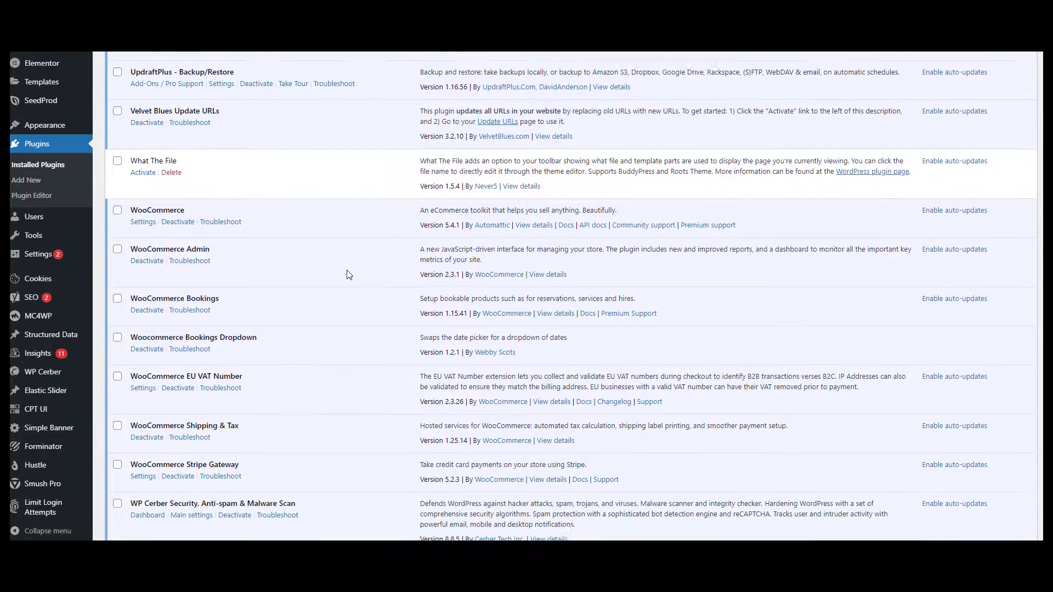
scroll(350, 274, "up", 3)
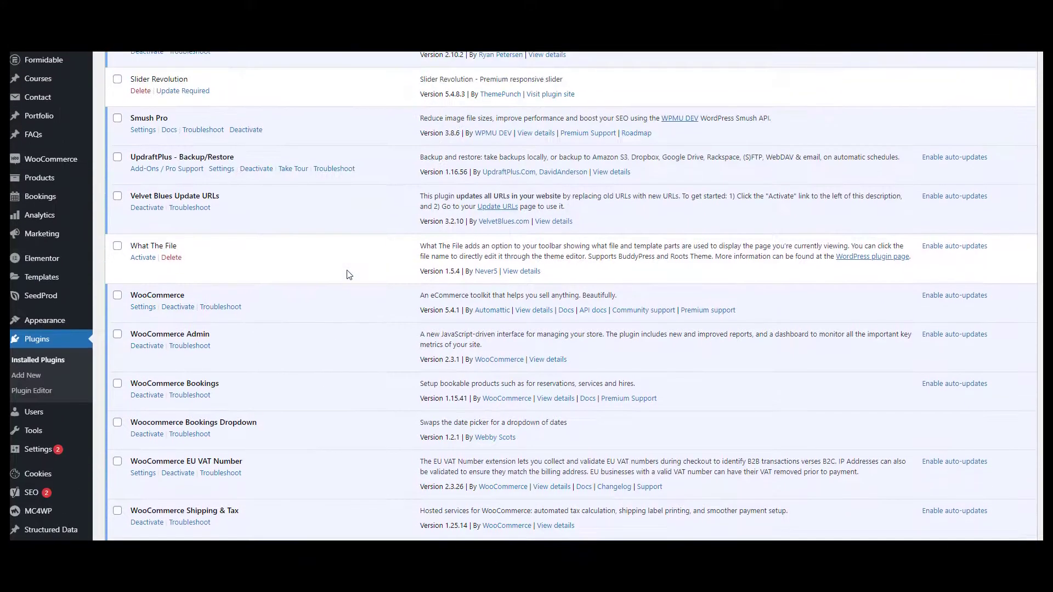
Open the Smush Pro settings, dismiss the preset configurations notice and examine the dashboard's Bulk Smush, Lazy Load, CDN and Local WebP sections
left_click(143, 154)
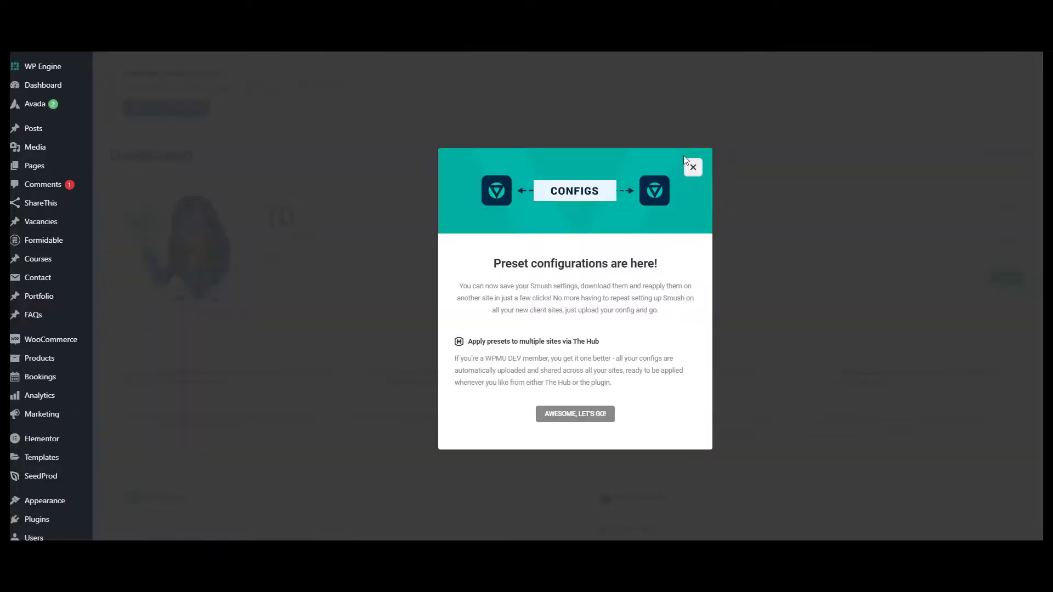
left_click(693, 167)
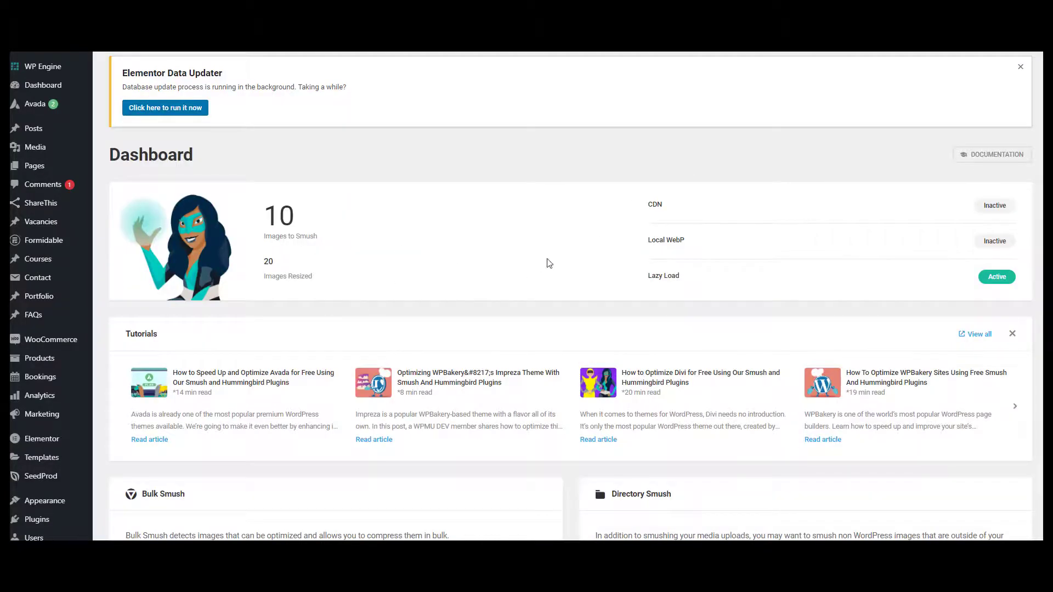
scroll(589, 247, "down", 5)
scroll(590, 247, "down", 5)
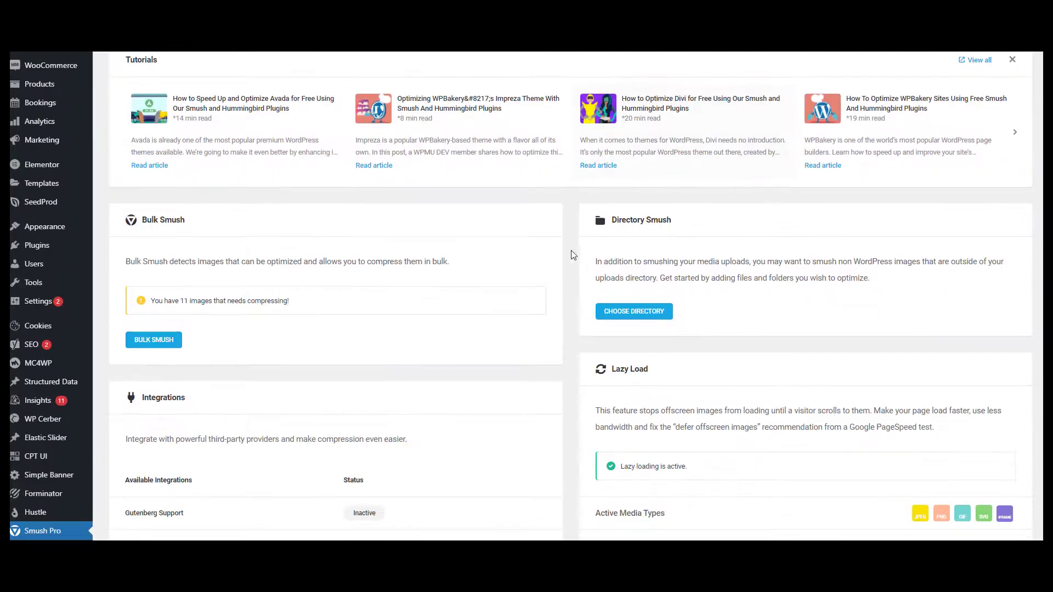
scroll(562, 259, "down", 3)
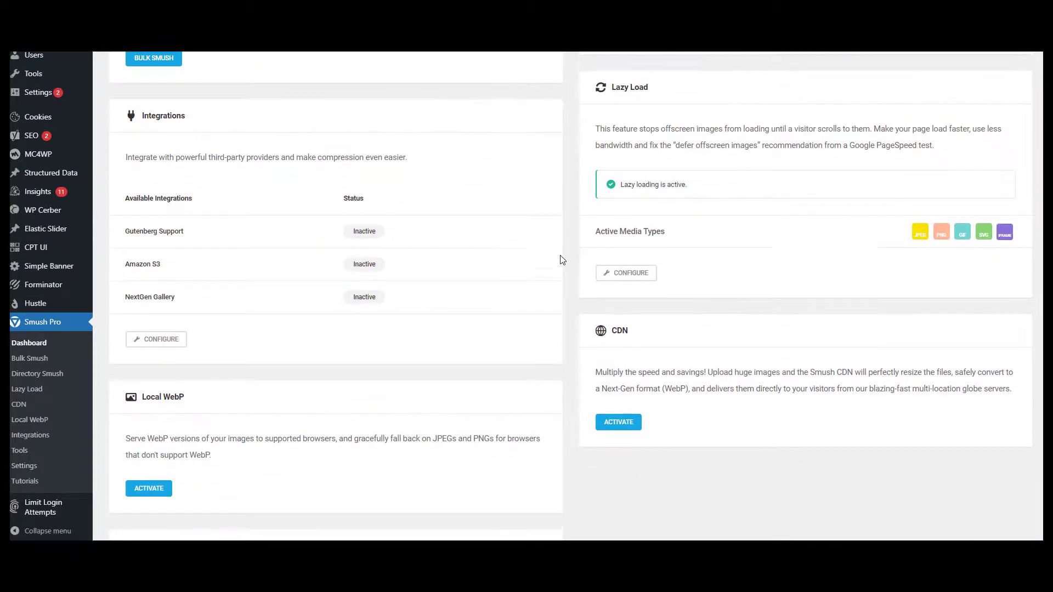
scroll(562, 259, "down", 3)
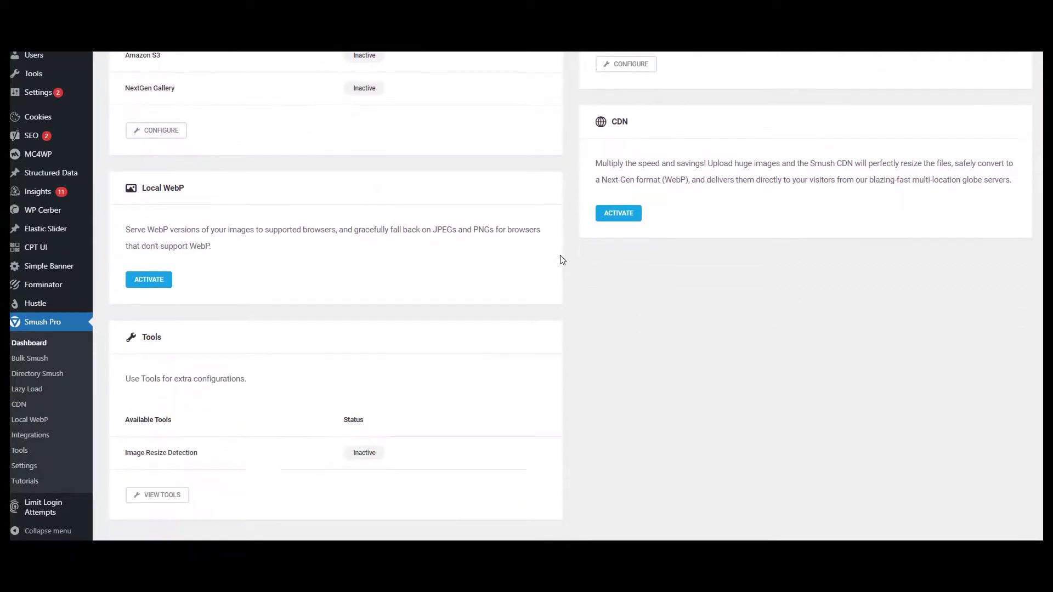
scroll(562, 259, "up", 5)
scroll(562, 258, "up", 12)
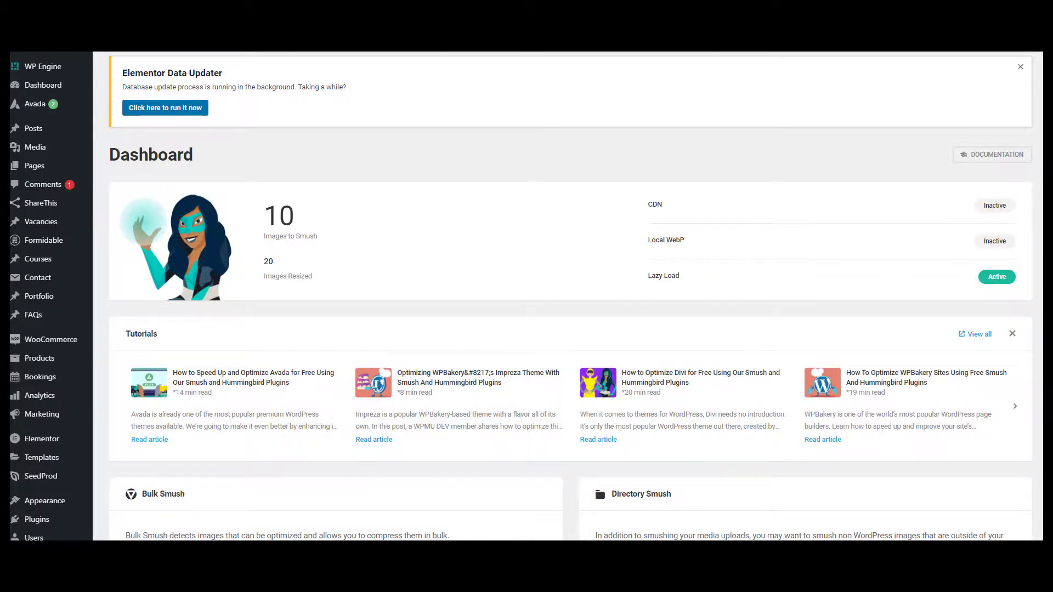
Search the web for "image compression"
type("image compression")
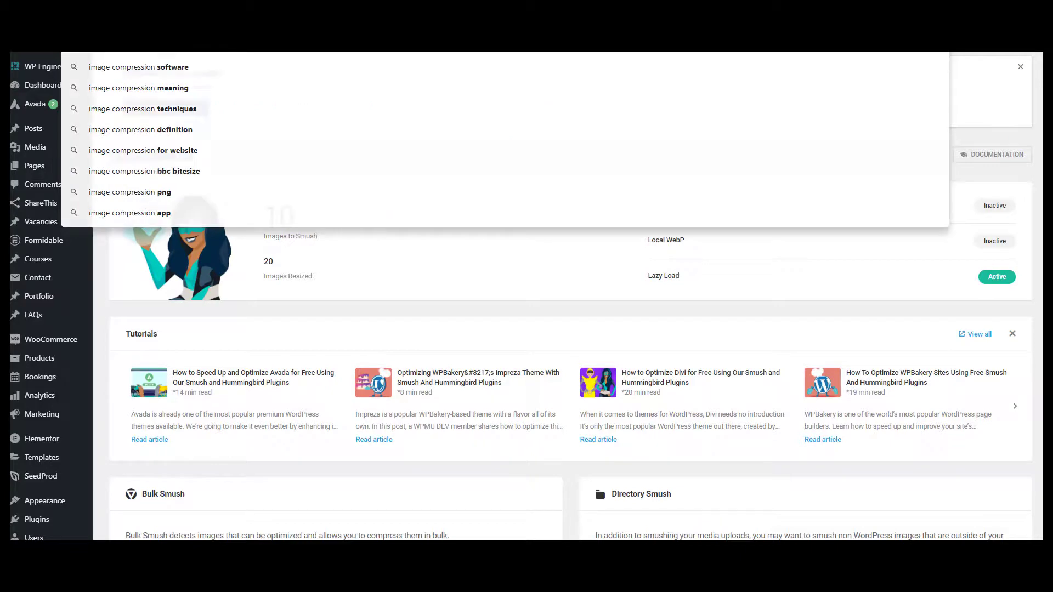
key("Return")
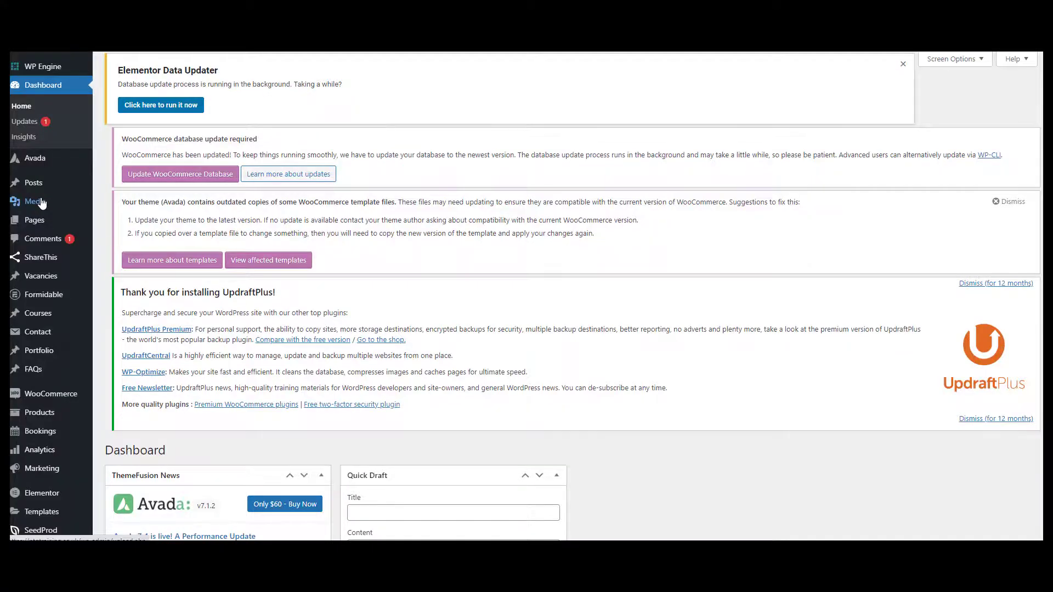
Open the WordPress Media Library and look through the uploaded images and PDFs
mouse_move(42, 202)
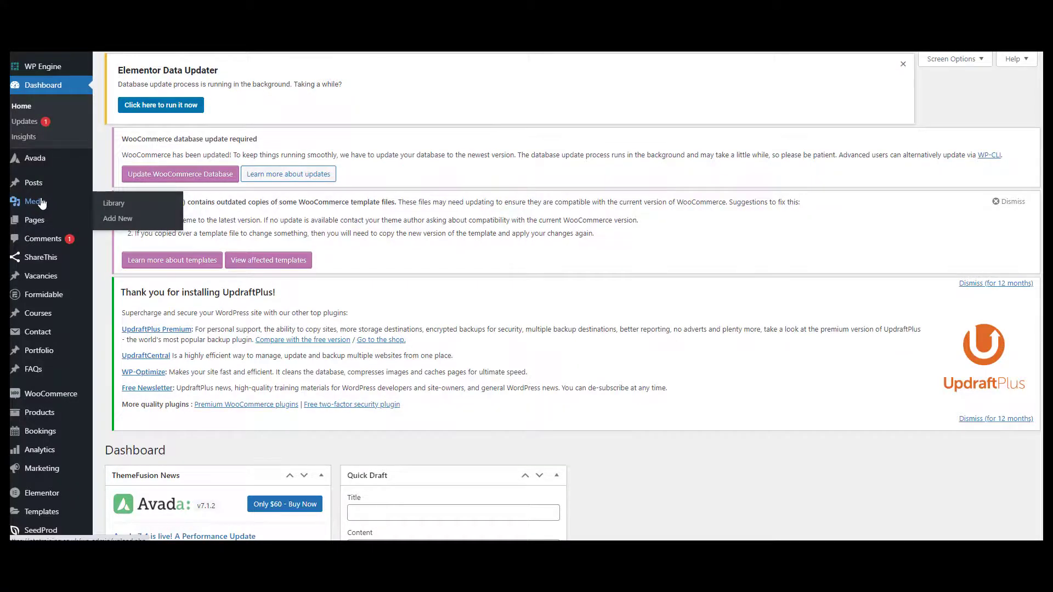
left_click(42, 201)
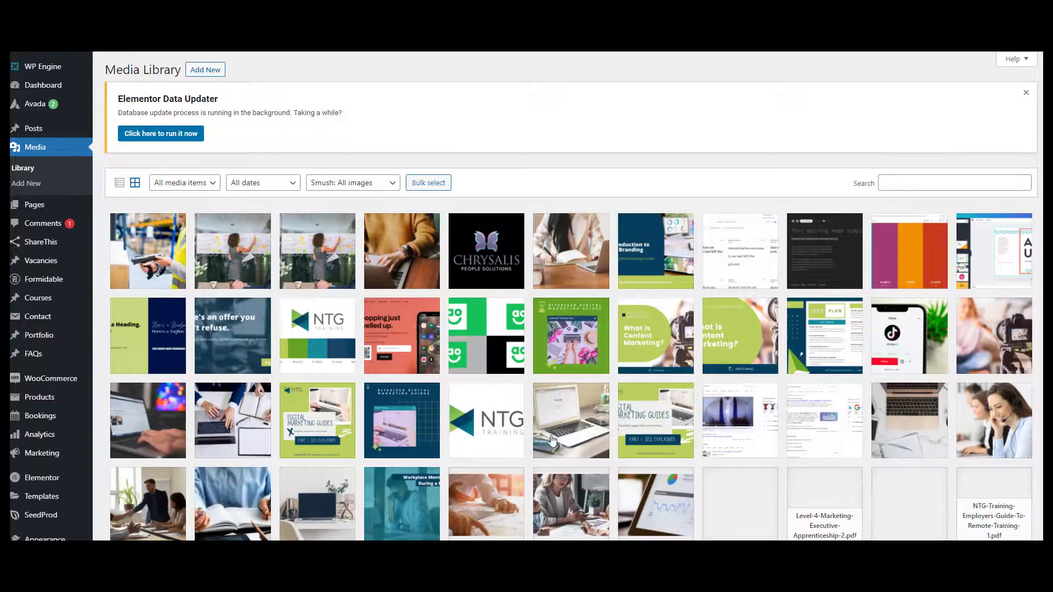
scroll(767, 395, "down", 6)
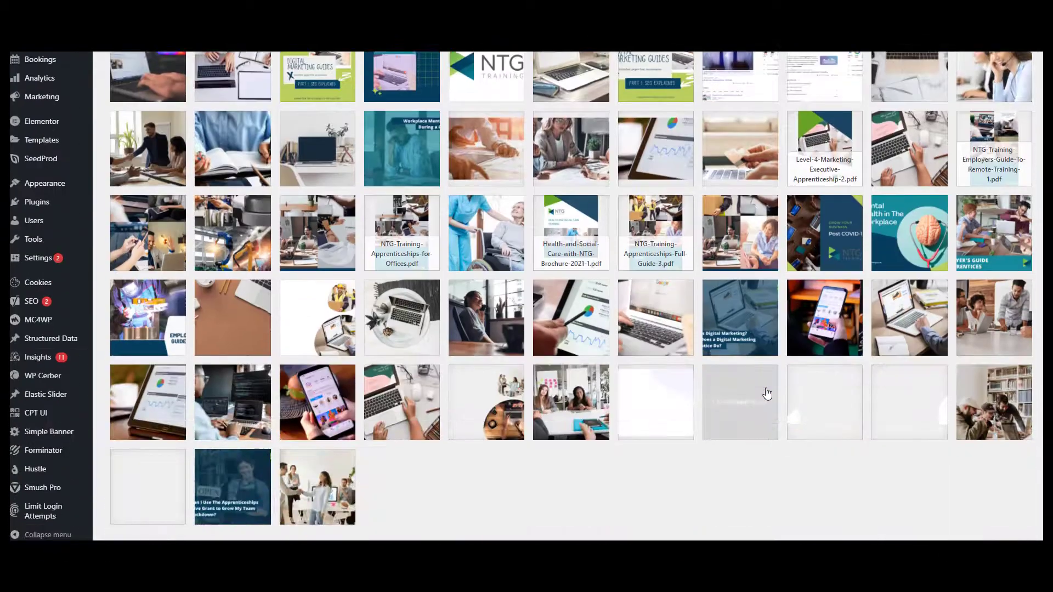
scroll(767, 393, "up", 6)
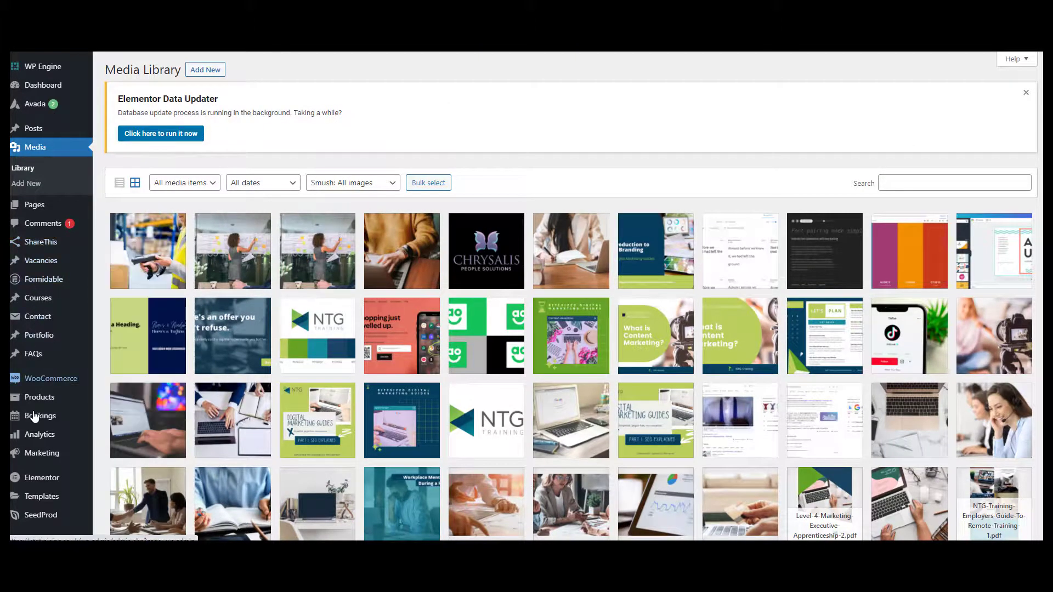
Open the page for adding new plugins, view the Jetpack plugin's details and close them without installing
scroll(35, 433, "down", 3)
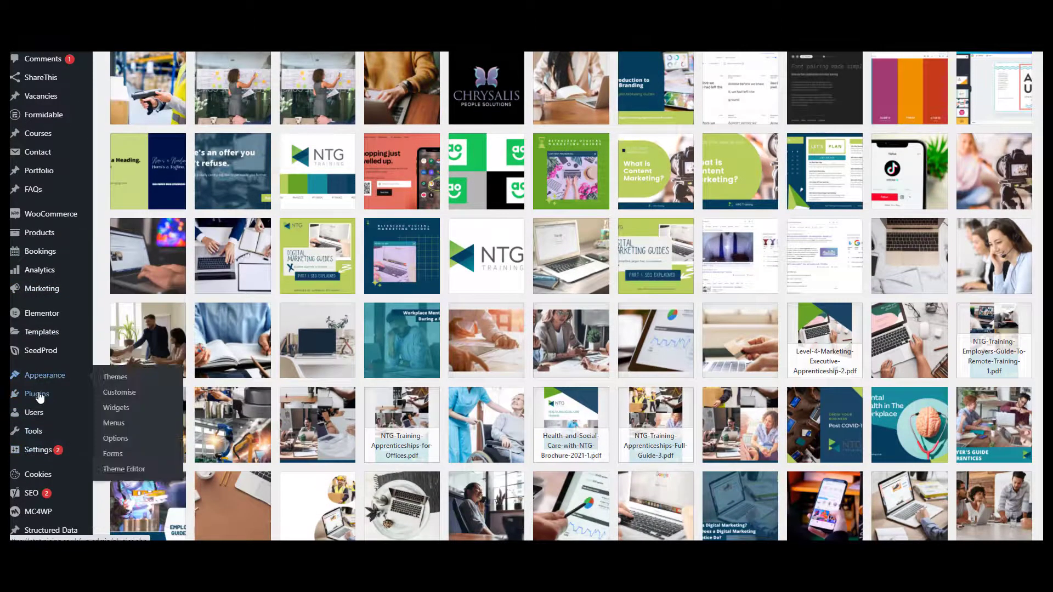
left_click(39, 396)
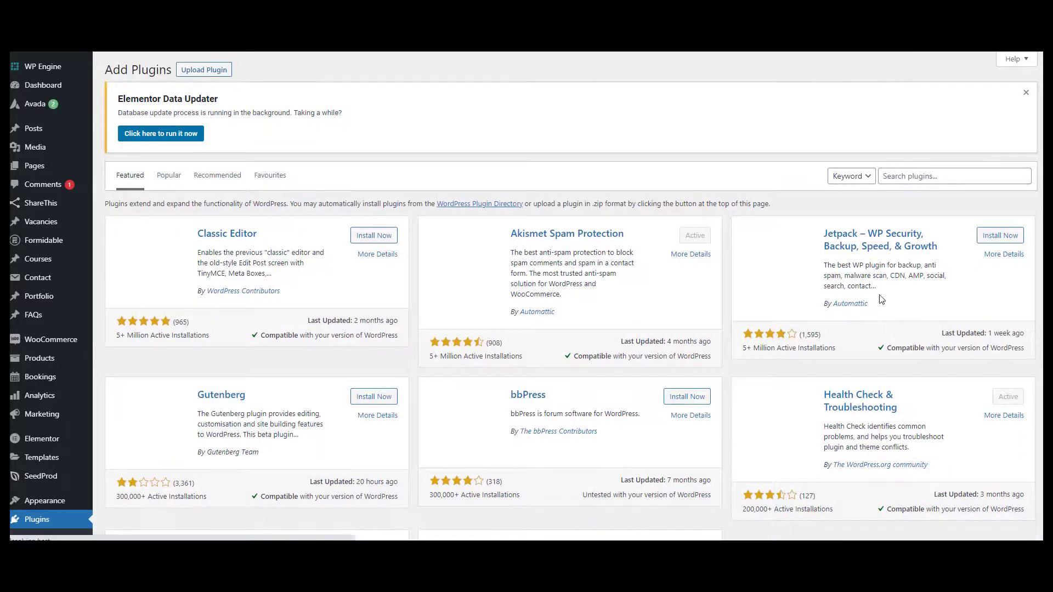
left_click(850, 252)
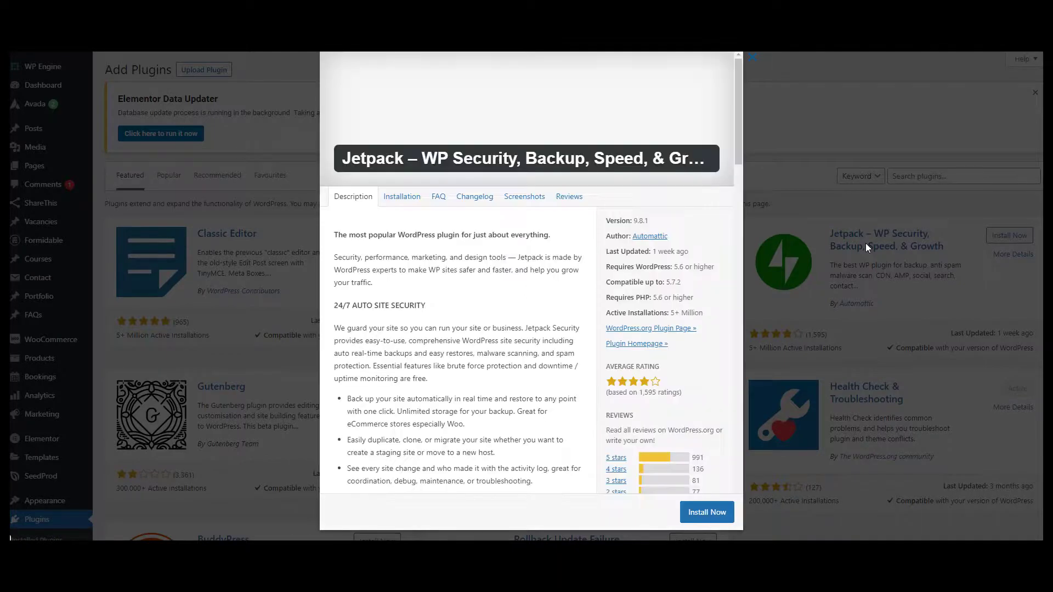
left_click(790, 175)
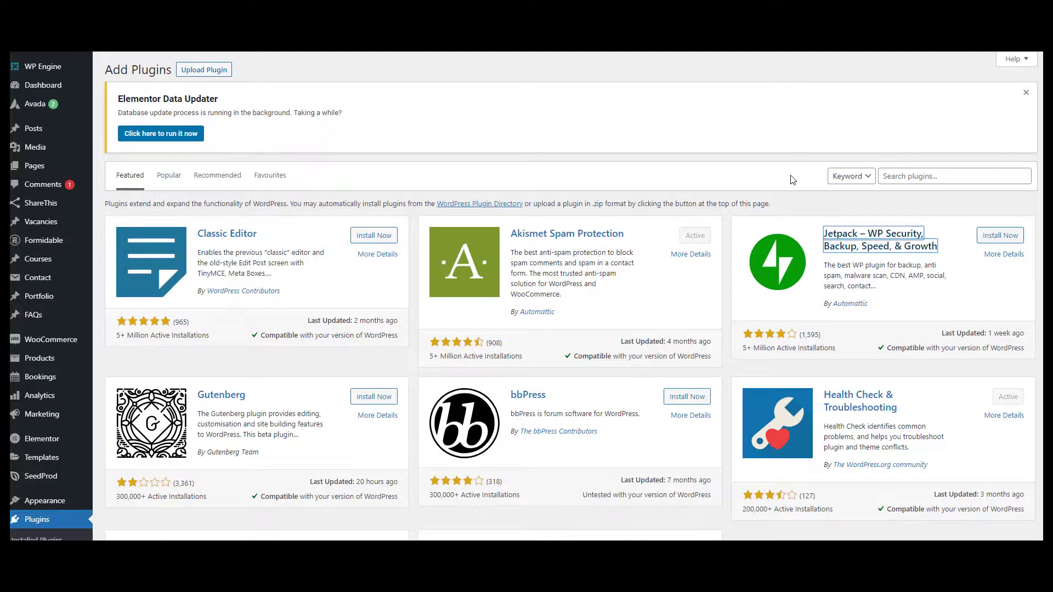
Open the WordPress Updates page
mouse_move(41, 86)
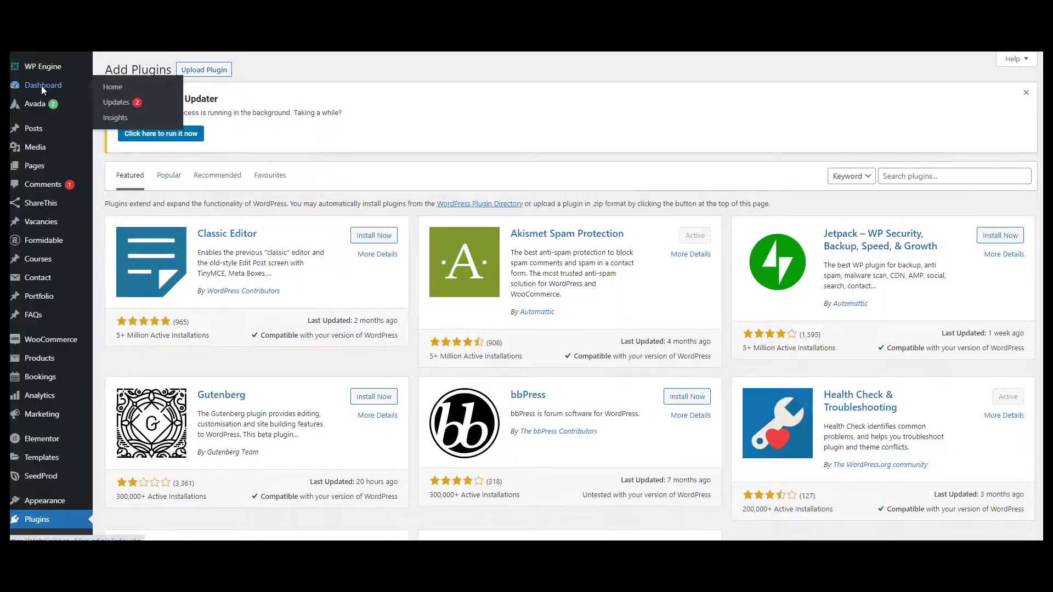
left_click(126, 103)
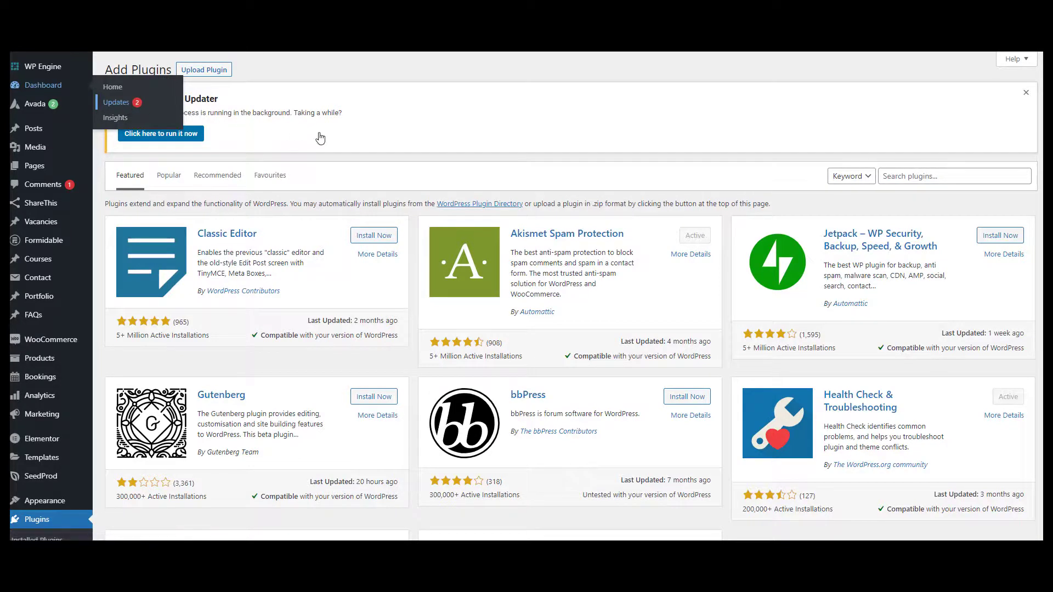